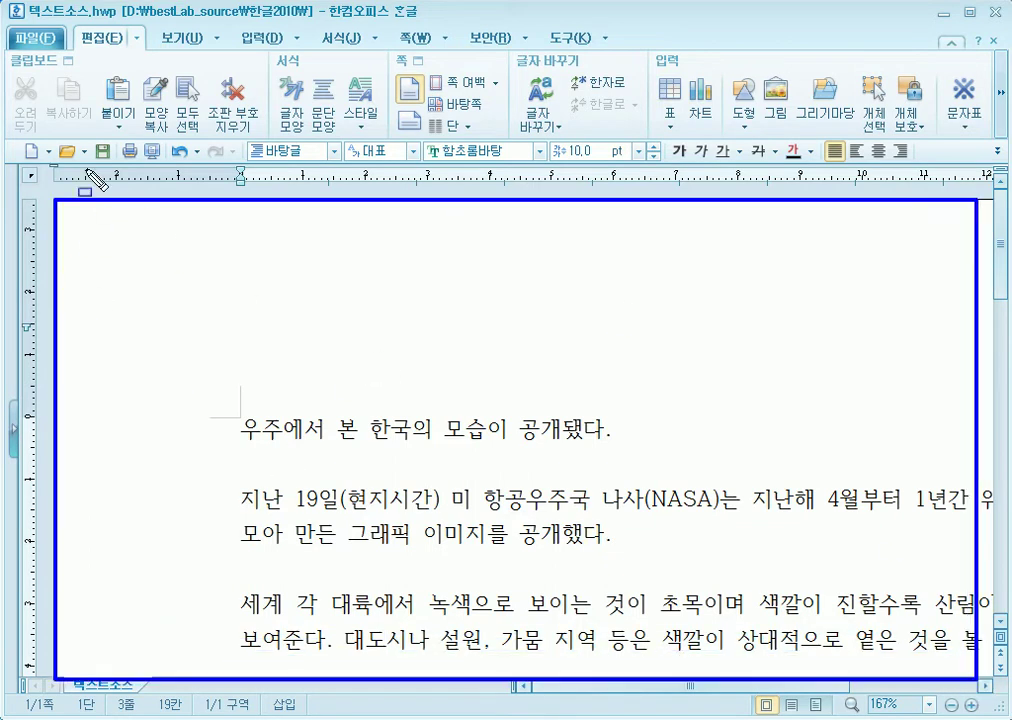
mouse_move(48, 152)
left_mouse_down()
mouse_move(734, 176)
mouse_move(989, 200)
mouse_move(997, 190)
left_mouse_up()
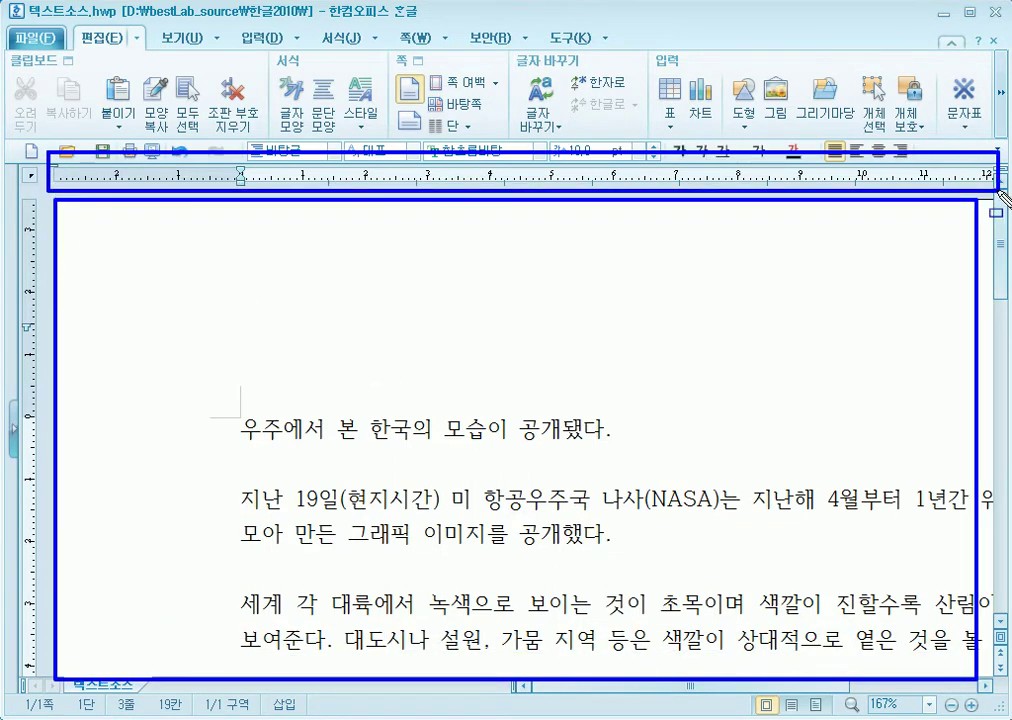
mouse_move(45, 193)
left_mouse_down()
mouse_move(102, 633)
mouse_move(32, 696)
mouse_move(11, 700)
left_mouse_up()
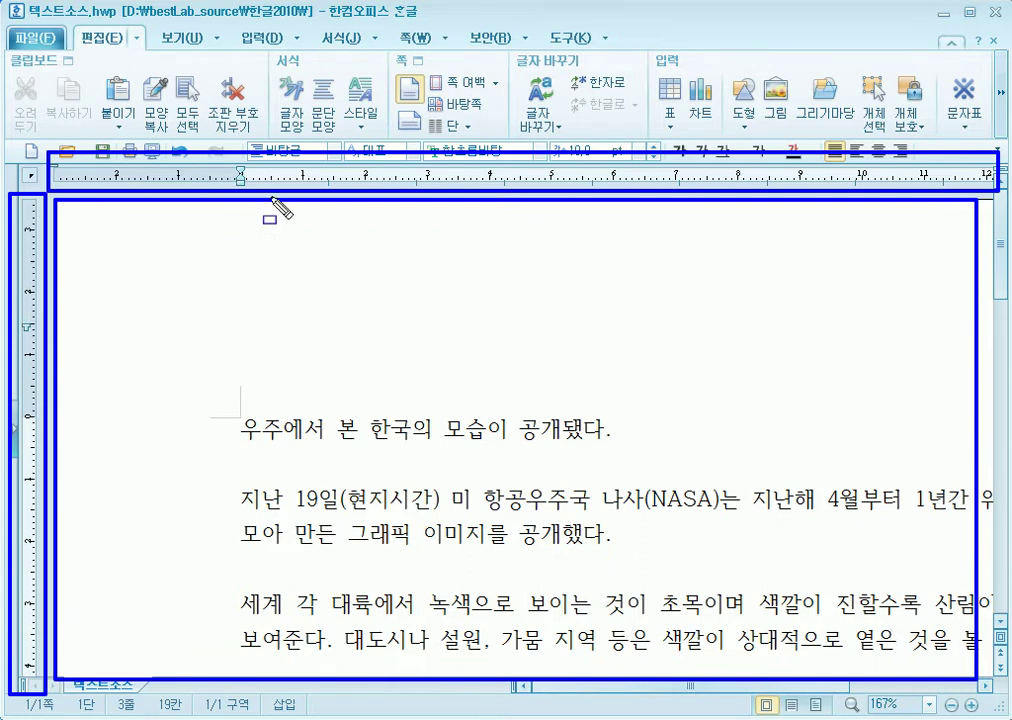
mouse_move(240, 143)
left_mouse_down()
mouse_move(779, 176)
mouse_move(935, 205)
mouse_move(927, 223)
left_mouse_up()
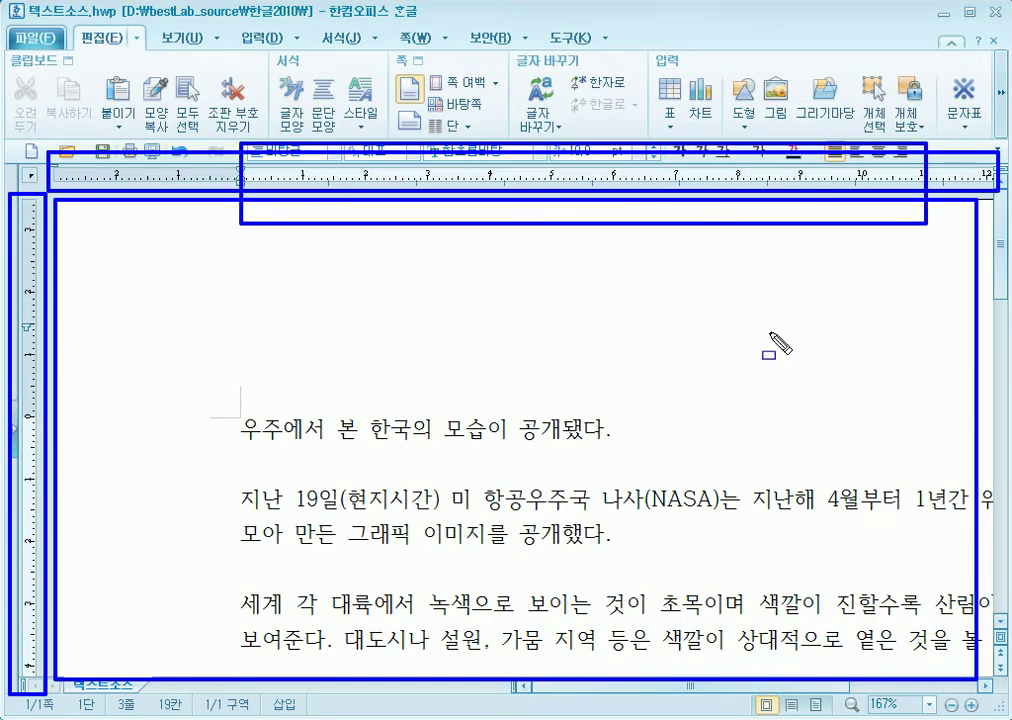
left_click_drag(215, 128, 101, 220)
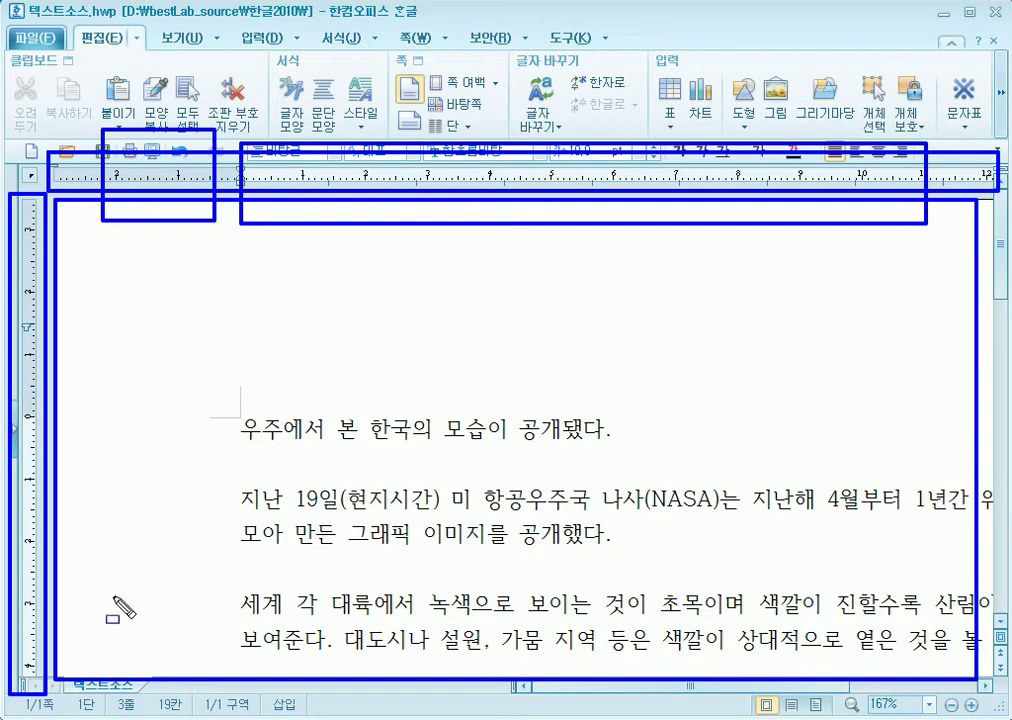
mouse_move(78, 250)
left_mouse_down()
mouse_move(33, 289)
mouse_move(5, 340)
left_mouse_up()
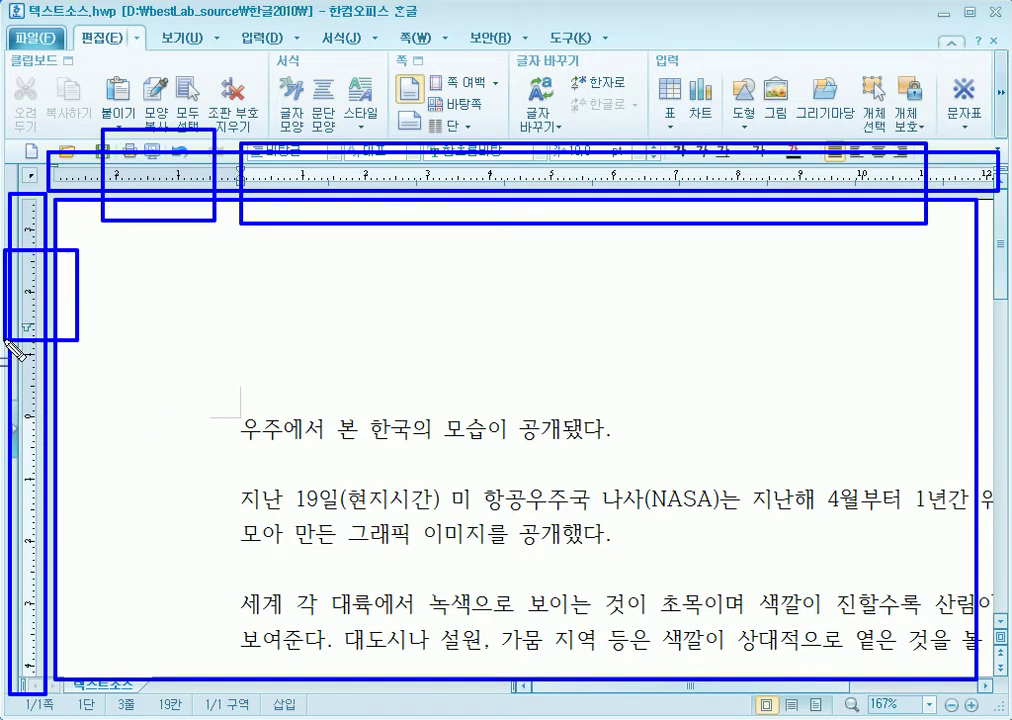
left_click_drag(71, 460, 17, 605)
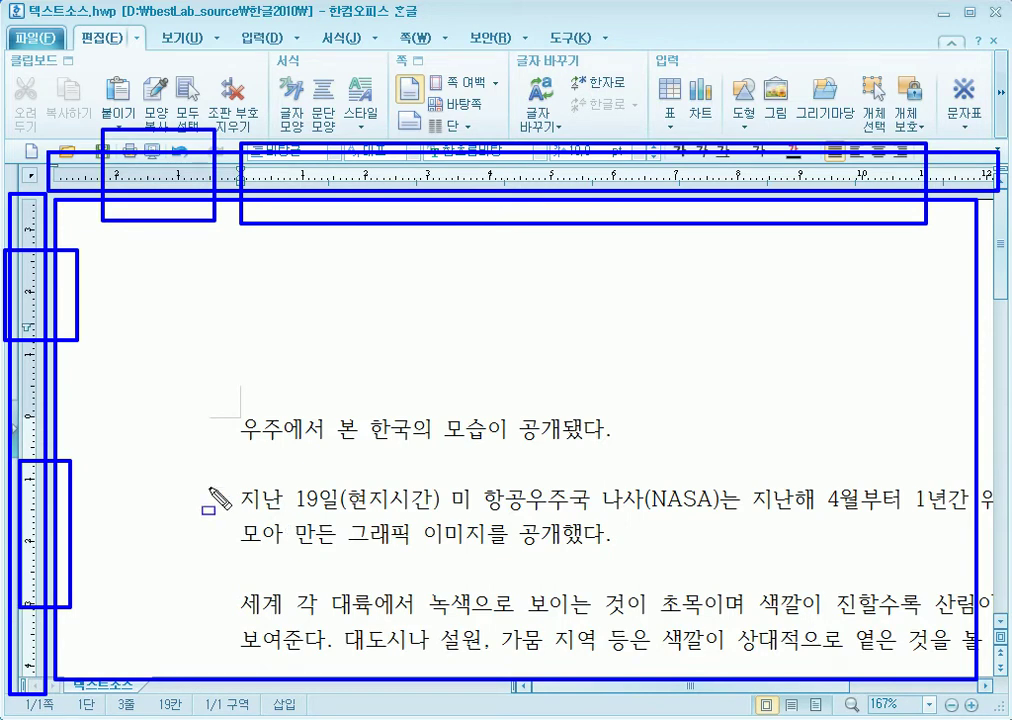
mouse_move(240, 420)
left_mouse_down()
mouse_move(650, 546)
mouse_move(921, 668)
left_mouse_up()
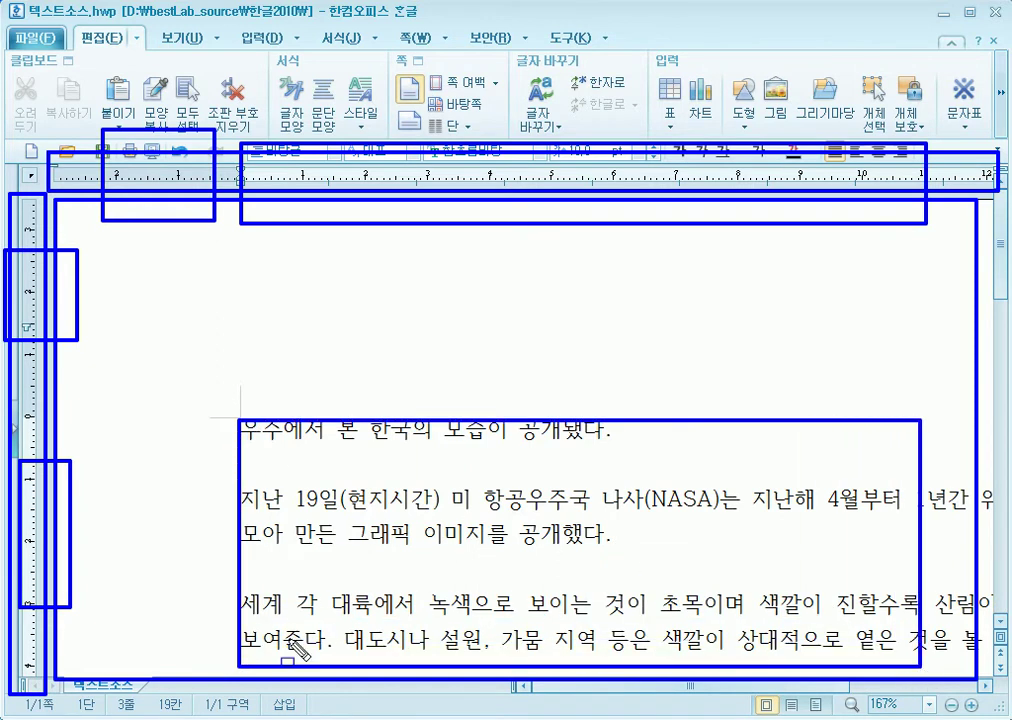
left_click_drag(12, 418, 398, 426)
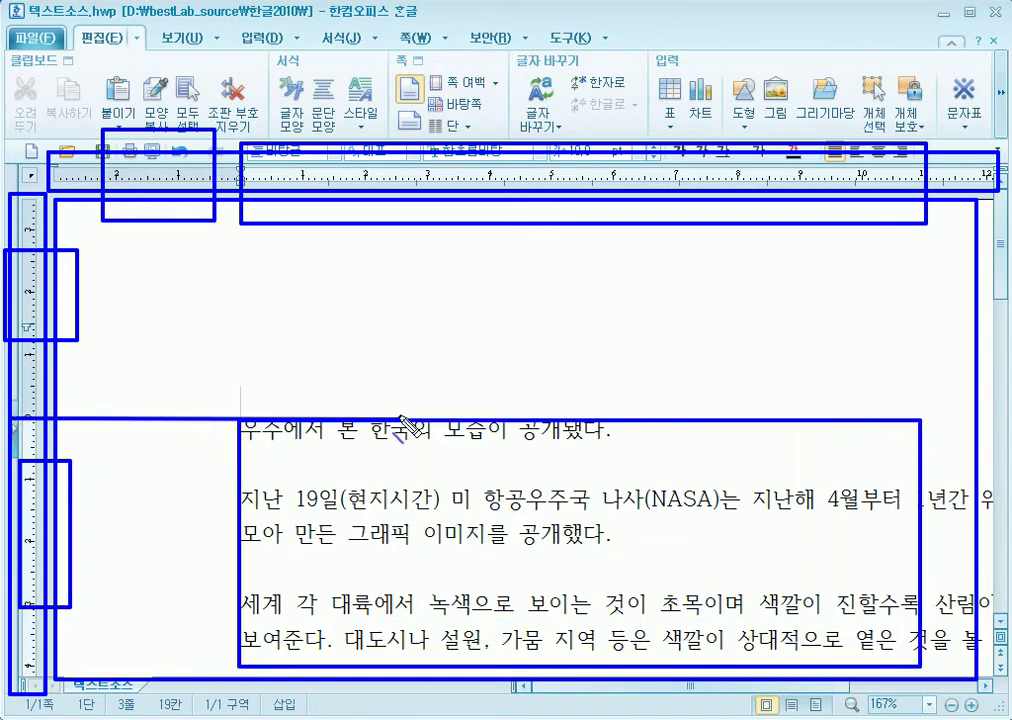
left_click_drag(248, 110, 247, 618)
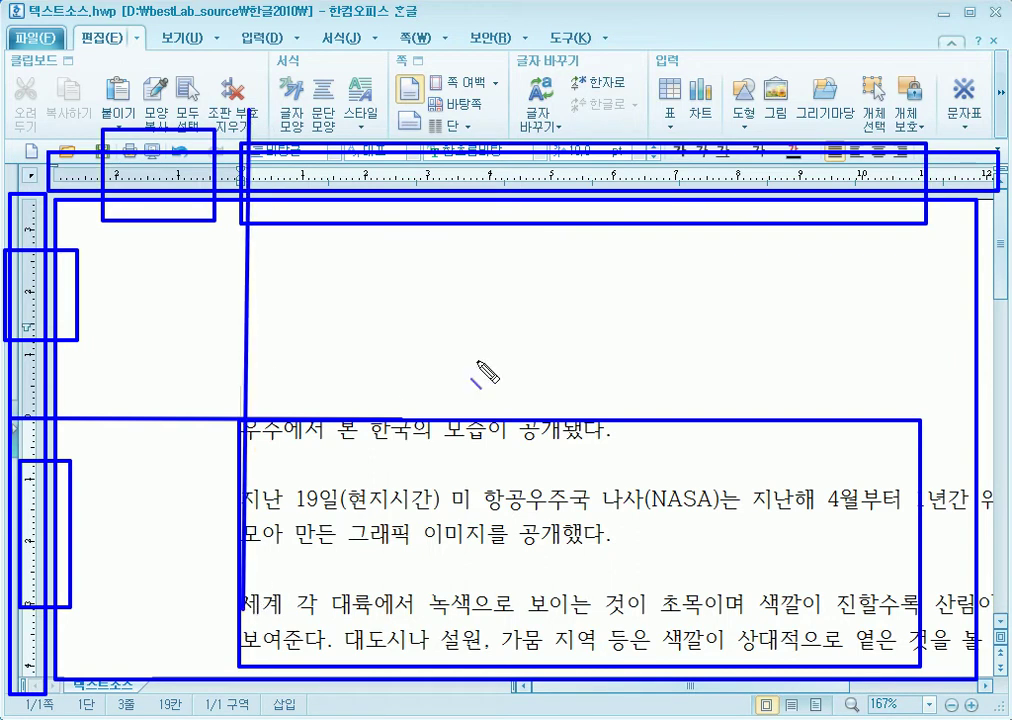
left_click_drag(499, 412, 506, 403)
left_click_drag(416, 160, 452, 207)
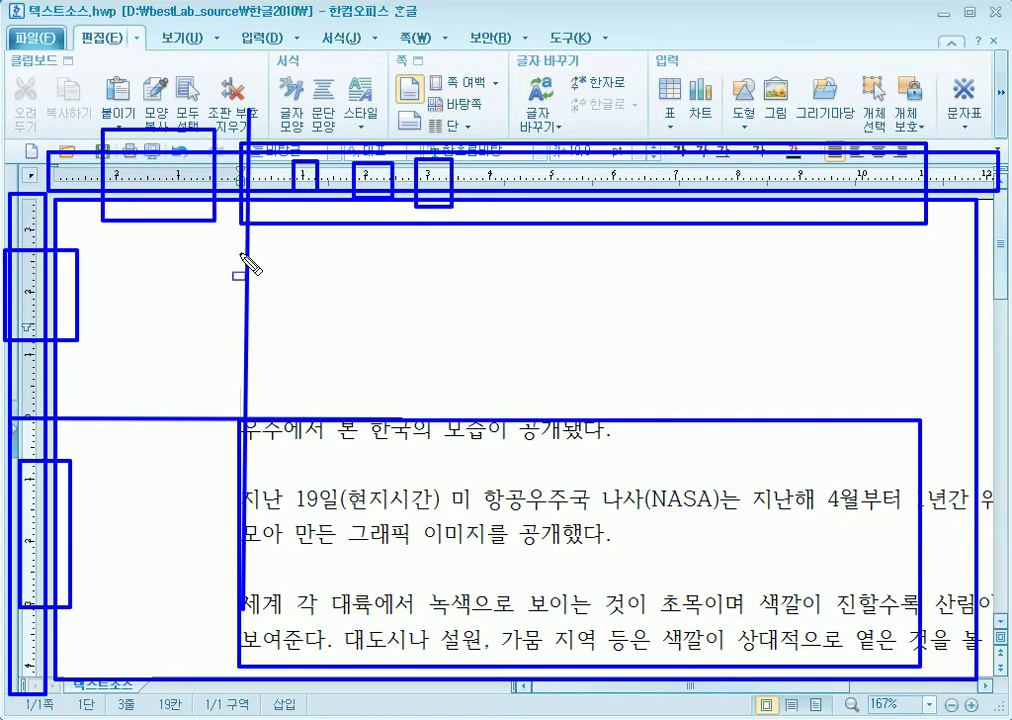
mouse_move(242, 212)
left_mouse_down()
mouse_move(106, 213)
mouse_move(58, 226)
left_mouse_up()
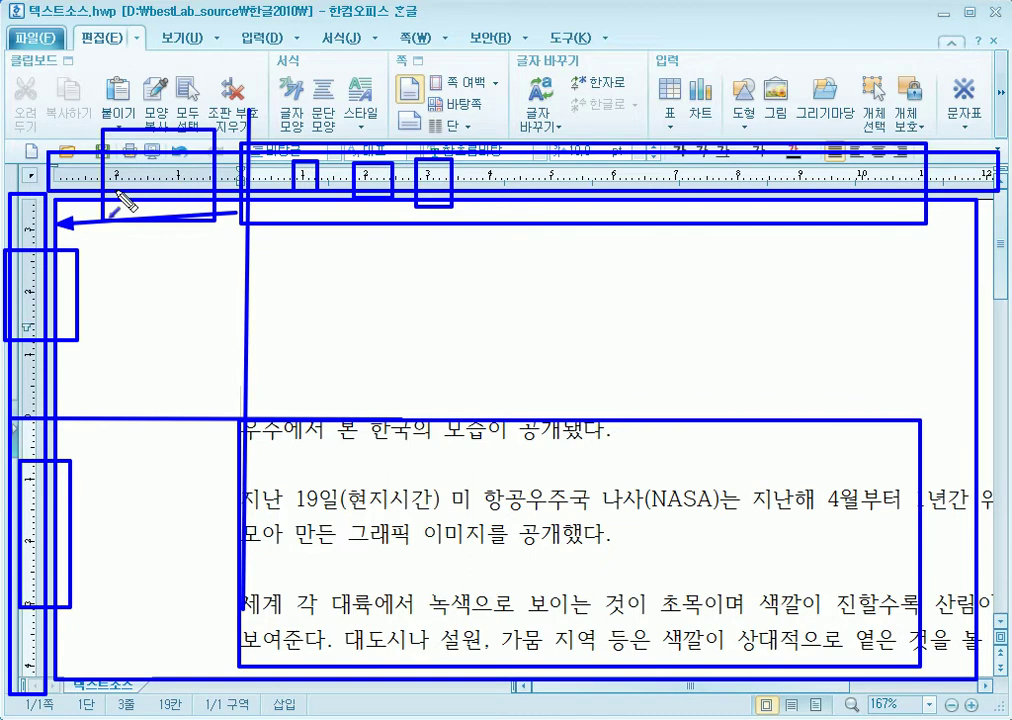
mouse_move(72, 441)
left_mouse_down()
mouse_move(131, 390)
mouse_move(124, 226)
mouse_move(78, 212)
left_mouse_up()
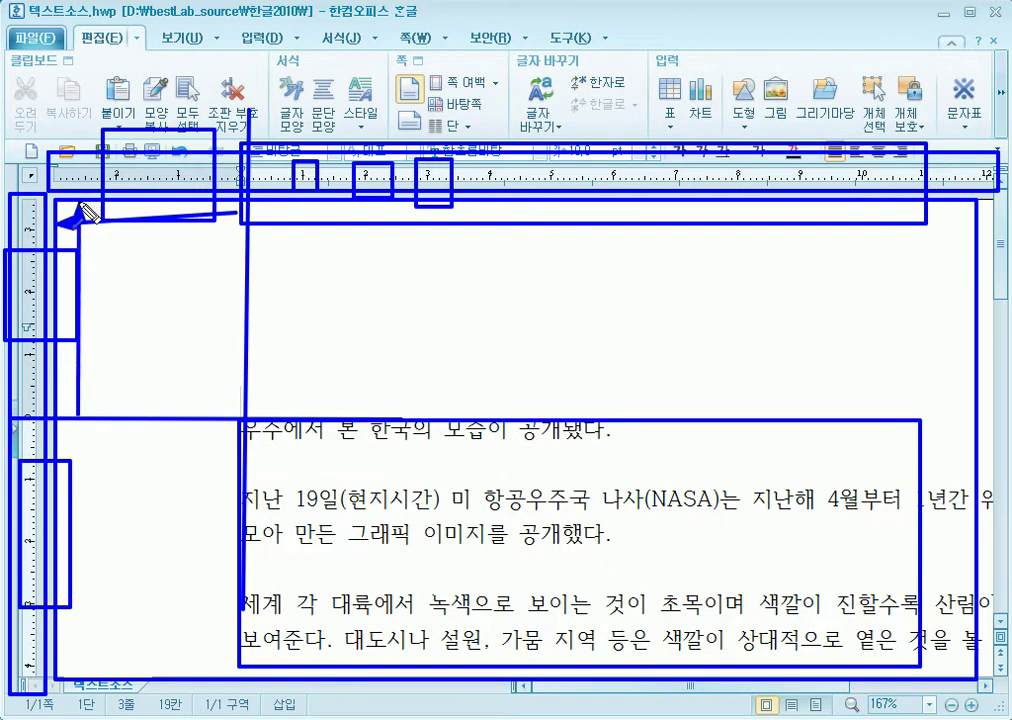
left_click_drag(62, 276, 70, 266)
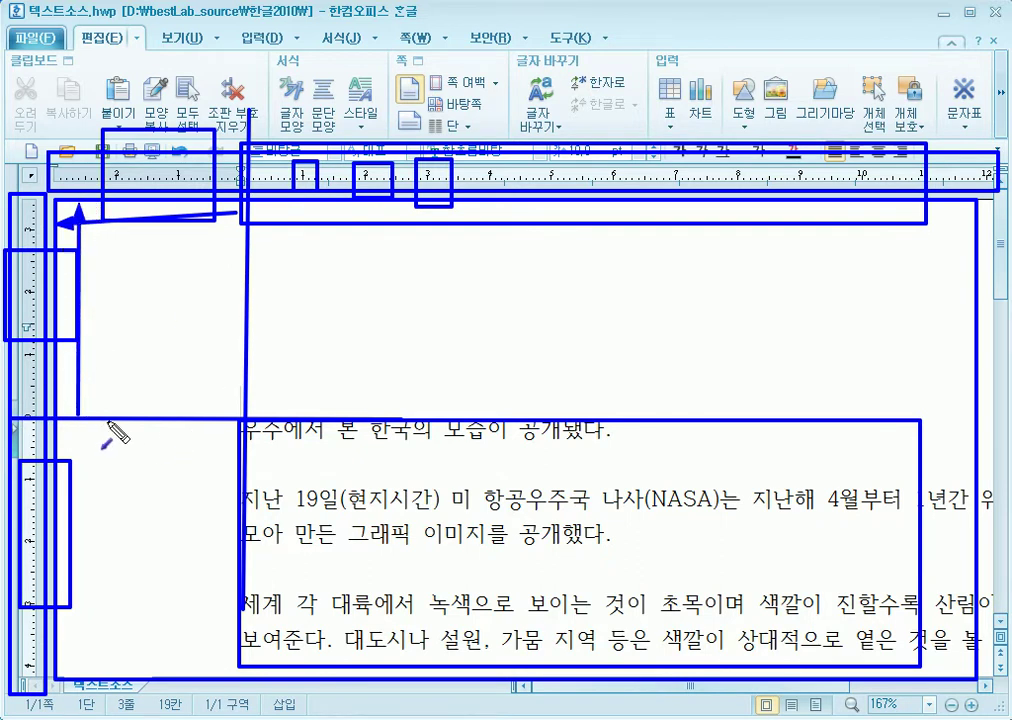
mouse_move(108, 421)
left_mouse_down()
mouse_move(142, 575)
mouse_move(117, 660)
left_mouse_up()
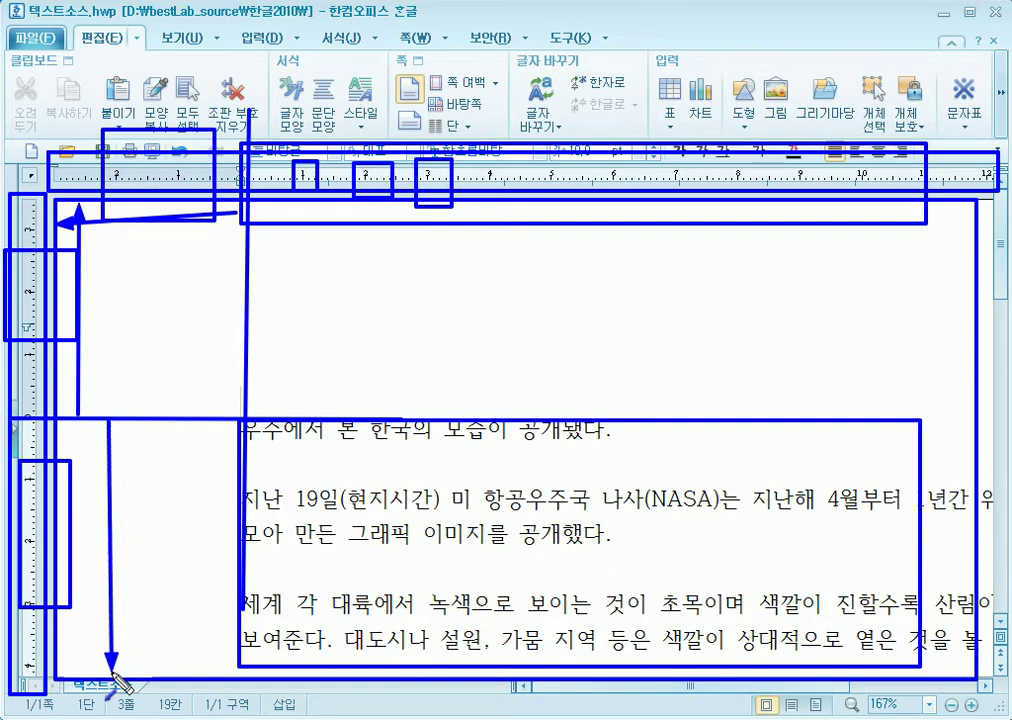
mouse_move(244, 364)
left_mouse_down()
mouse_move(425, 298)
mouse_move(672, 364)
left_mouse_up()
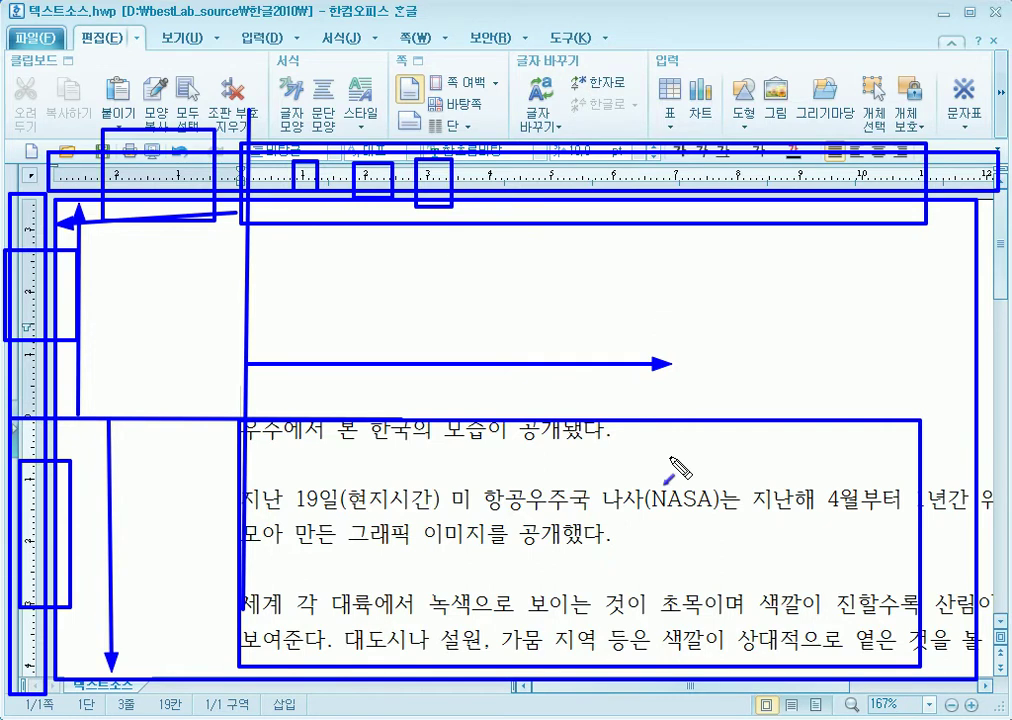
key("Escape")
Examine the page margins along the rulers at the page's right and lower edges and in the page setup settings.
left_click_drag(745, 687, 877, 687)
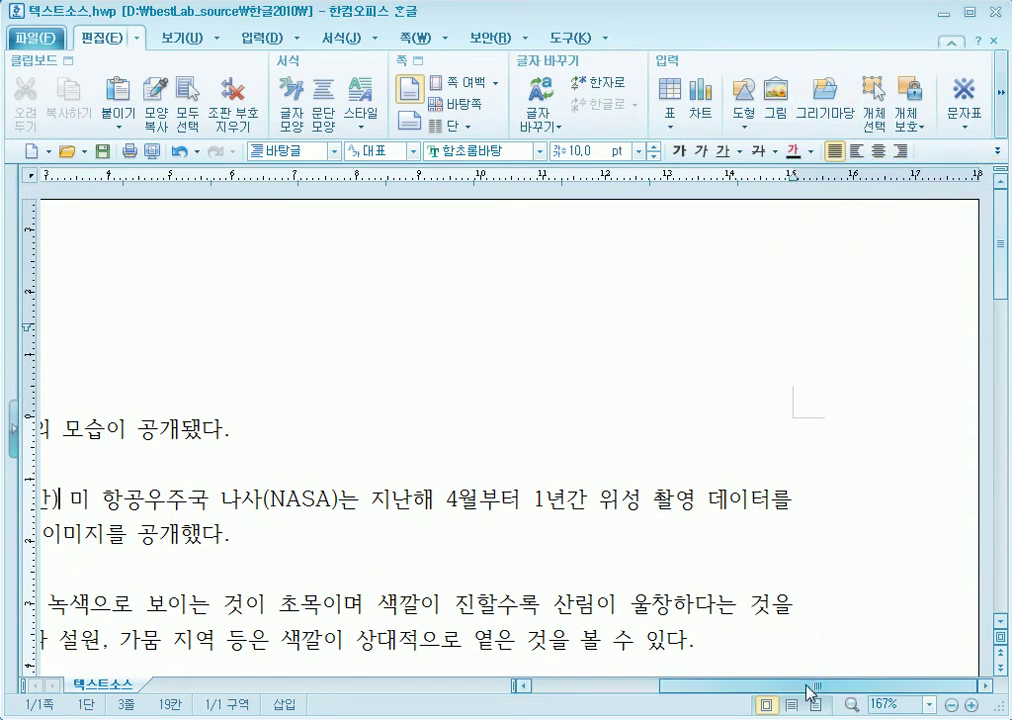
left_click_drag(809, 687, 666, 695)
left_click(443, 497)
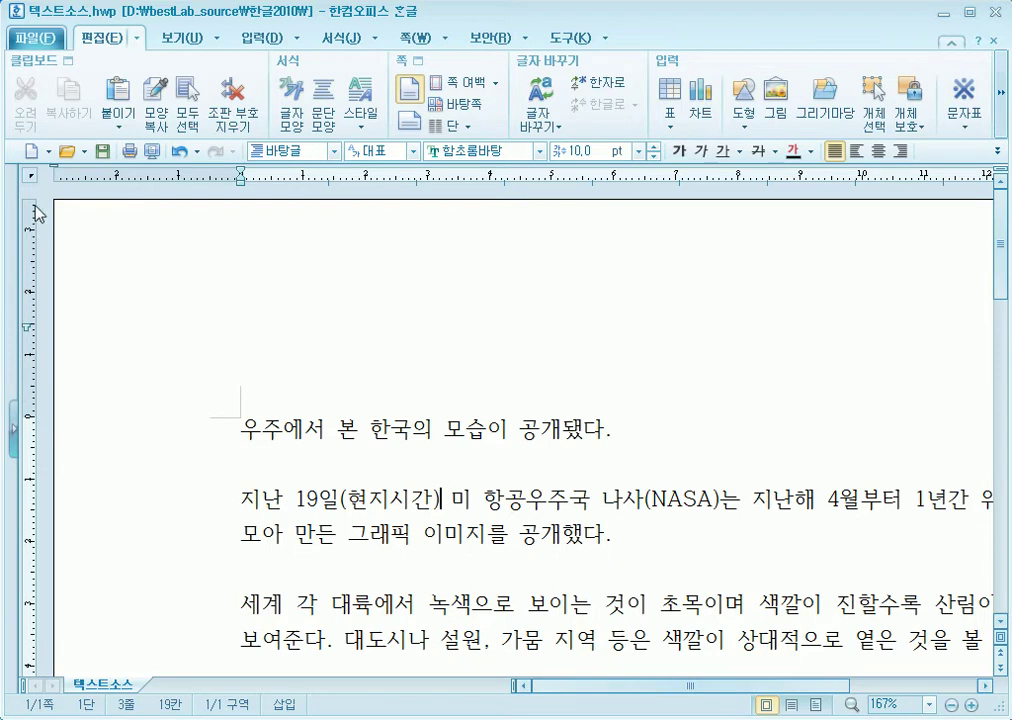
left_click_drag(999, 269, 1003, 596)
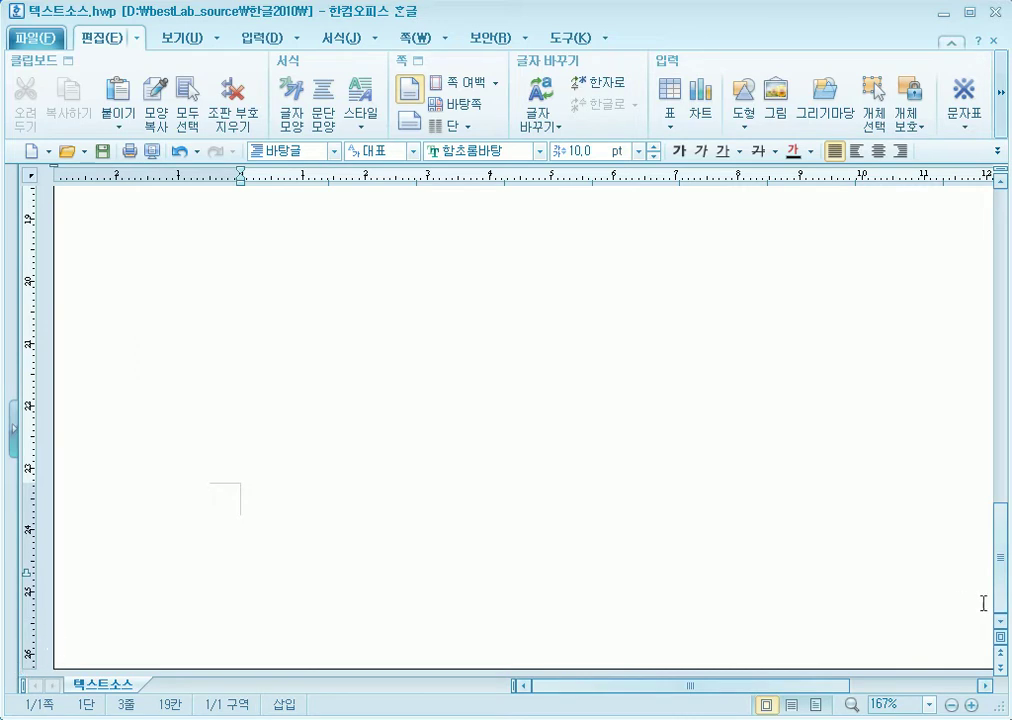
left_click_drag(997, 605, 997, 210)
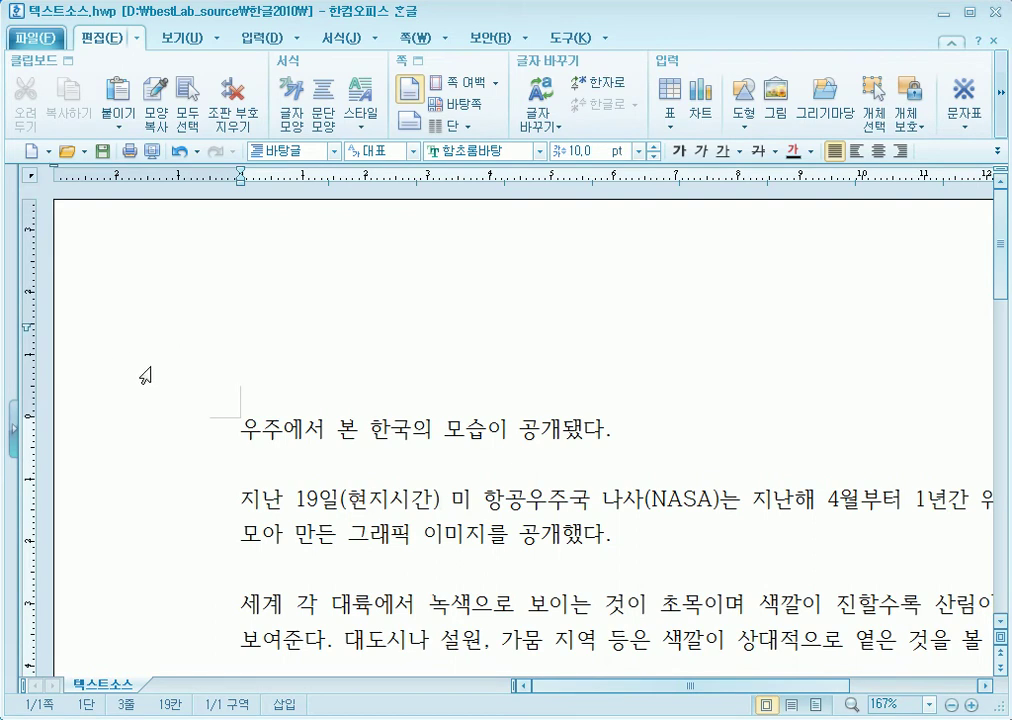
left_click(242, 433)
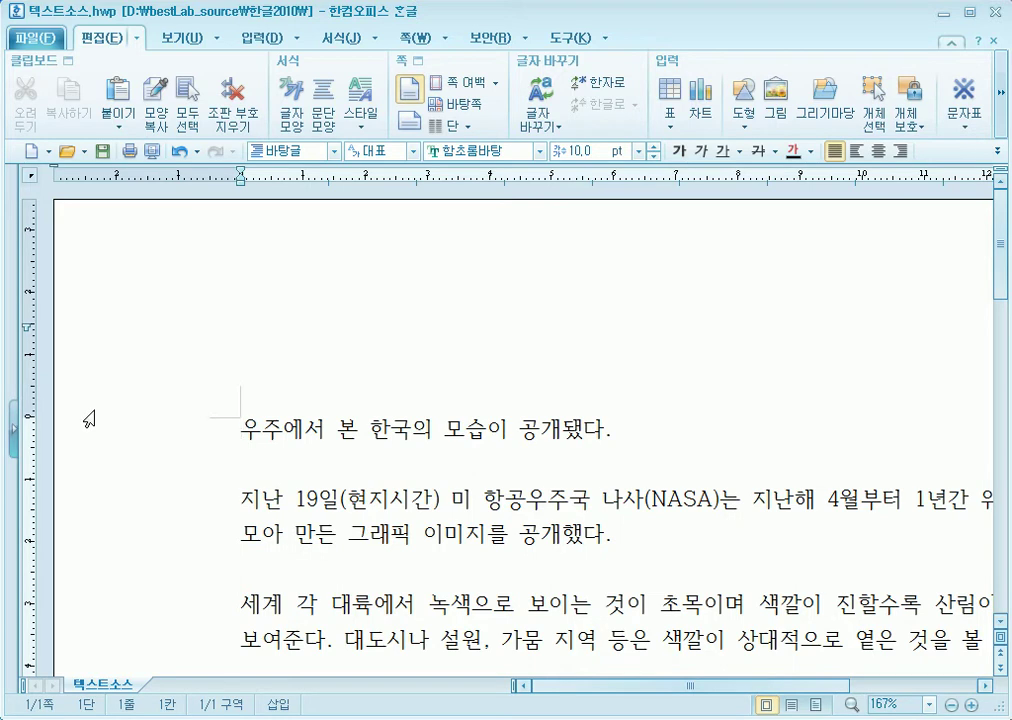
left_click(38, 40)
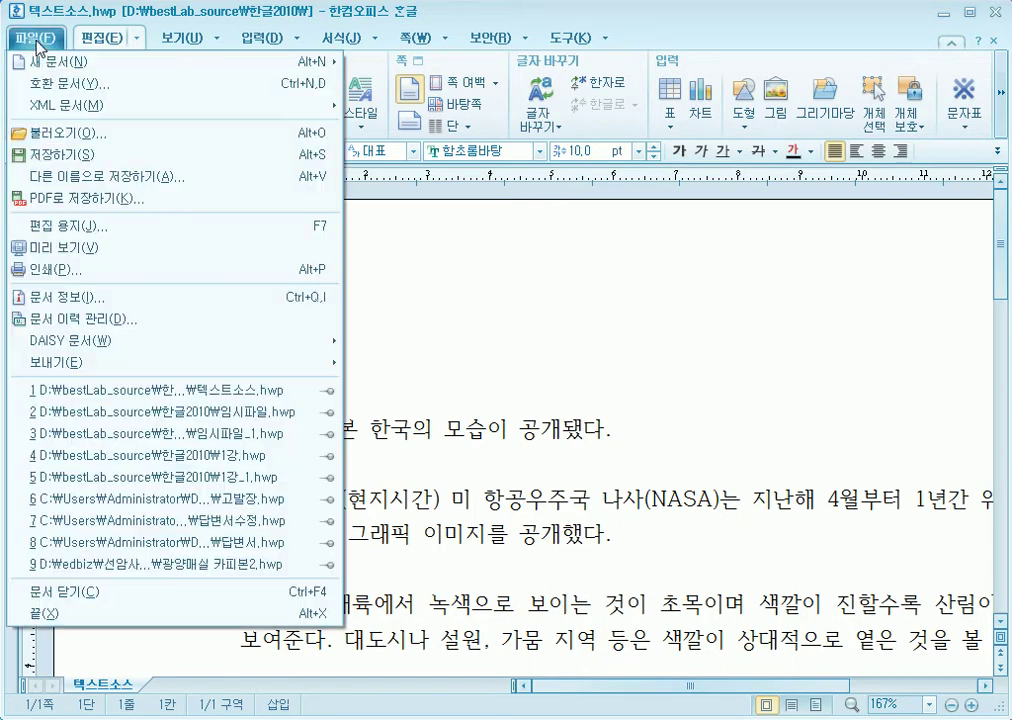
left_click(84, 230)
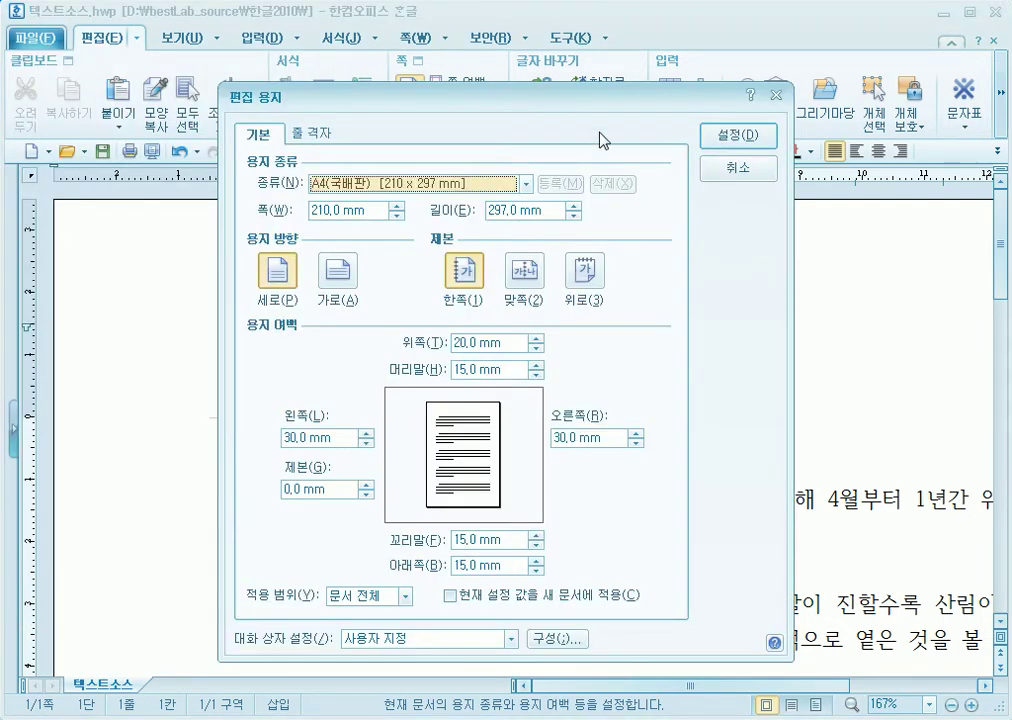
left_click(738, 177)
Create a blank document in a new tab and return to the 텍스트소스 document.
left_click(38, 40)
left_click(100, 38)
left_click(17, 38)
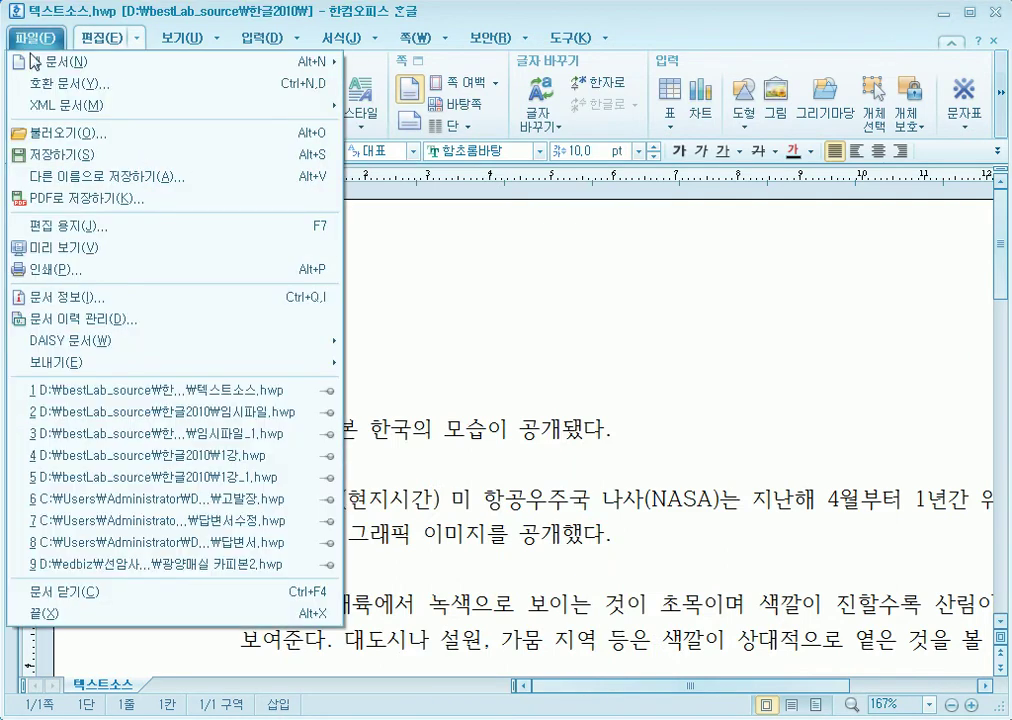
mouse_move(158, 64)
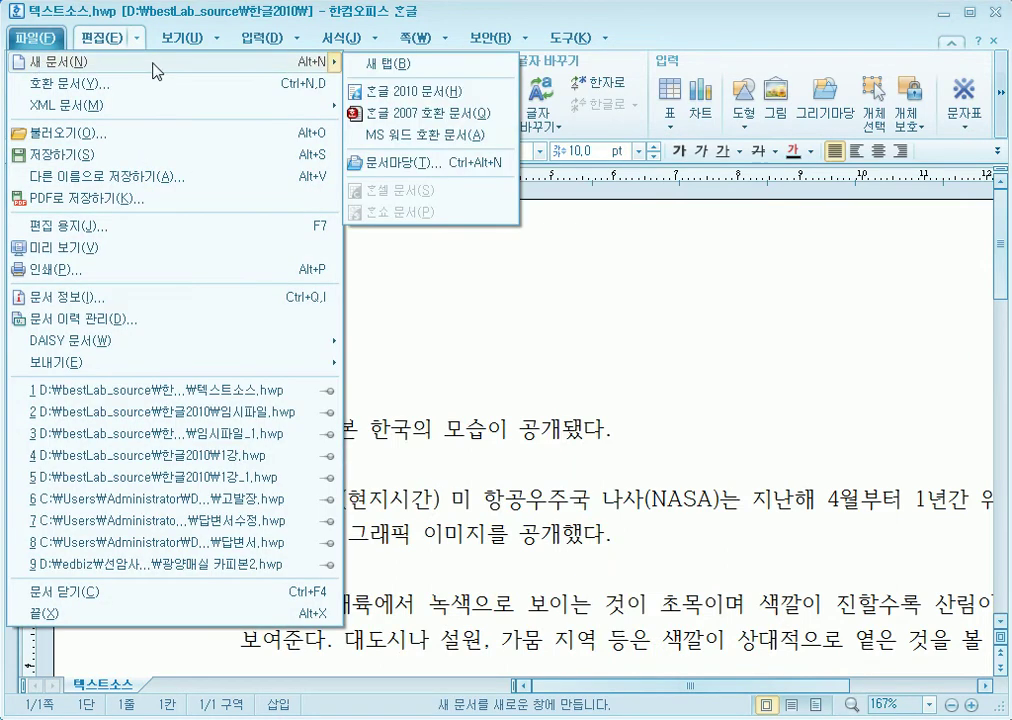
left_click(396, 66)
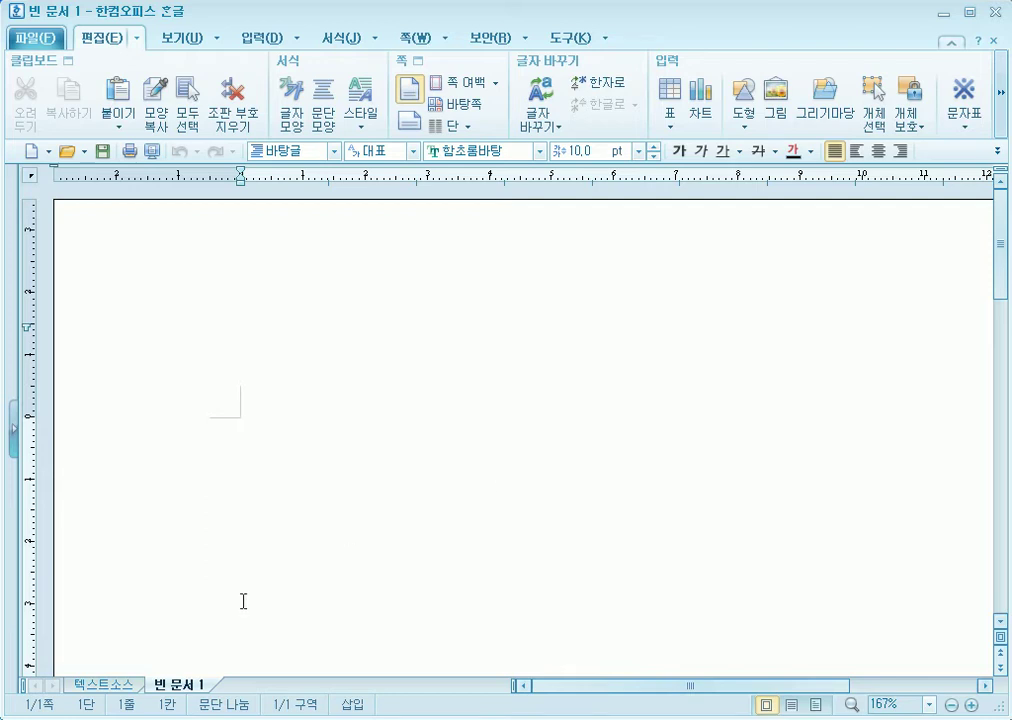
left_click(110, 685)
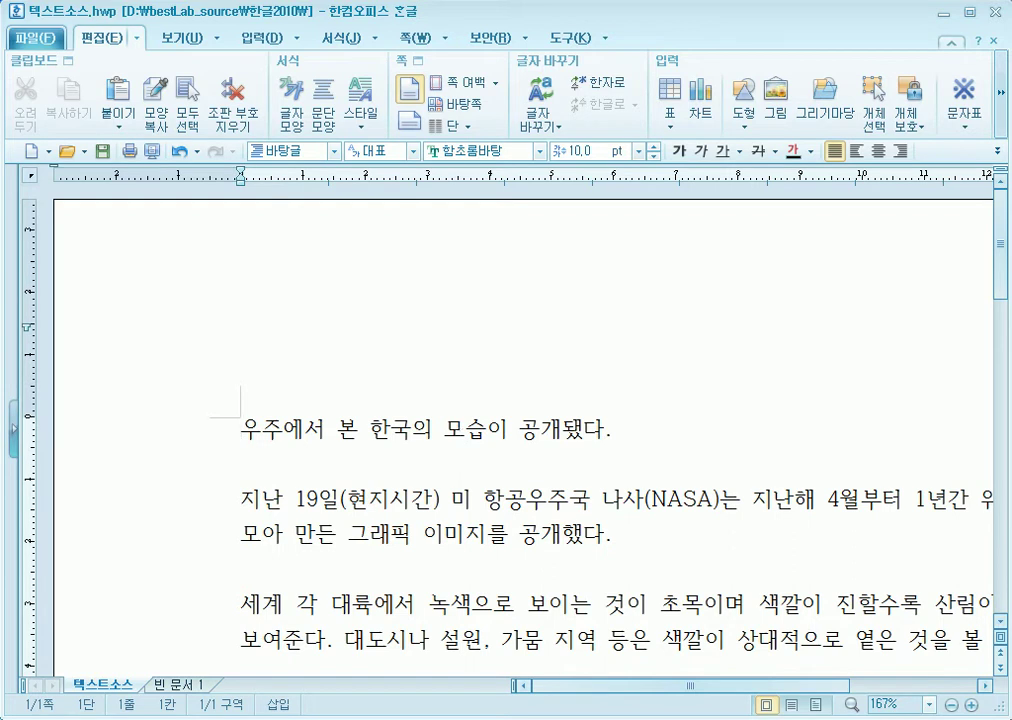
left_click(251, 429)
left_click_drag(243, 429, 585, 441)
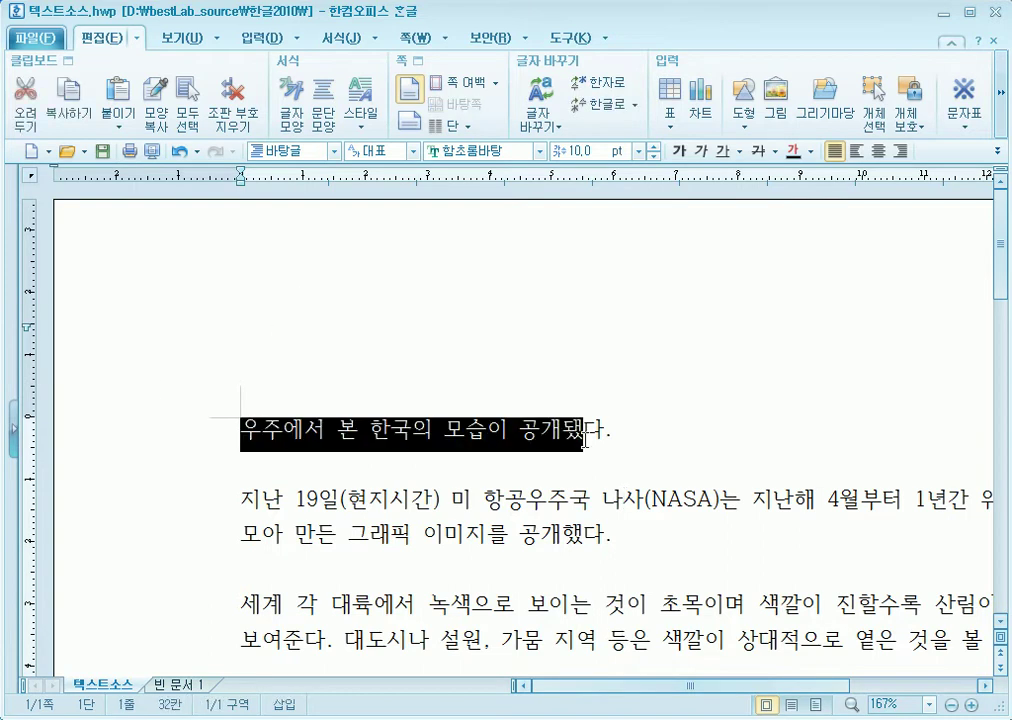
left_click(533, 541)
mouse_move(596, 684)
left_mouse_down()
mouse_move(763, 665)
mouse_move(676, 677)
mouse_move(590, 670)
left_mouse_up()
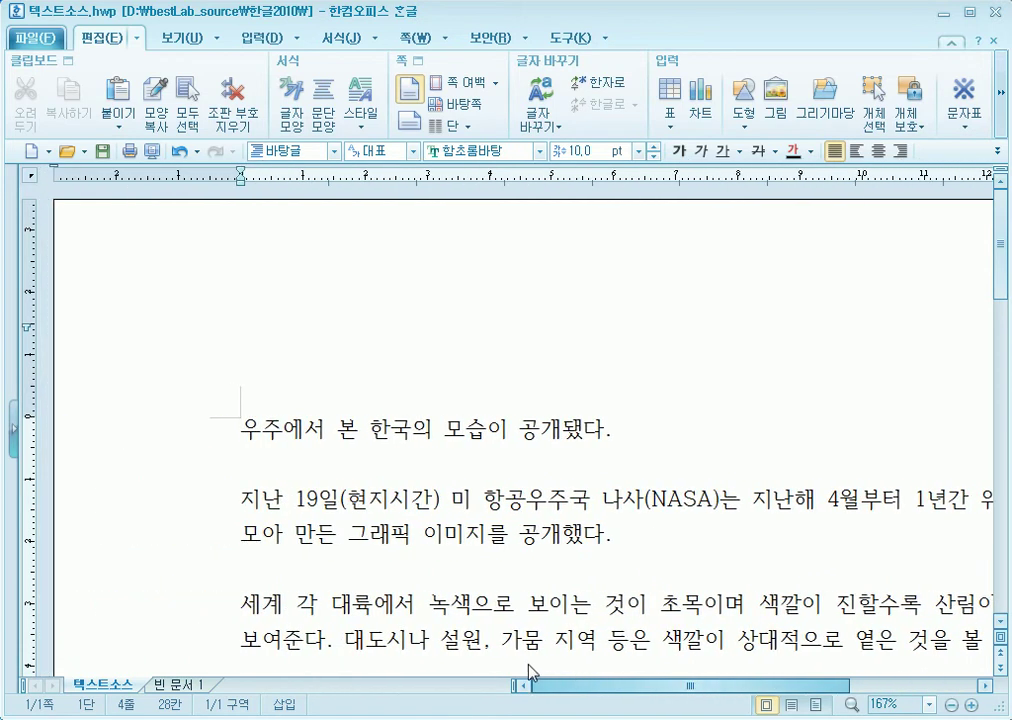
left_click(648, 466)
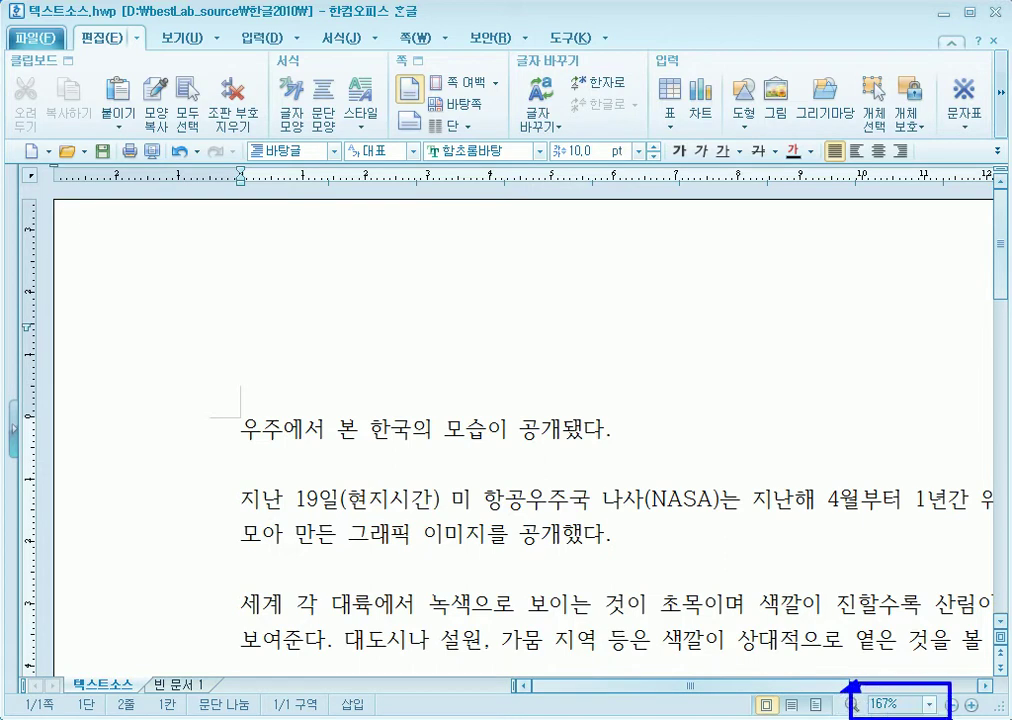
Zoom the 텍스트소스 document out to 69% and copy its entire text, from the first line through the last paragraph.
left_click(929, 705)
left_click_drag(848, 557, 849, 622)
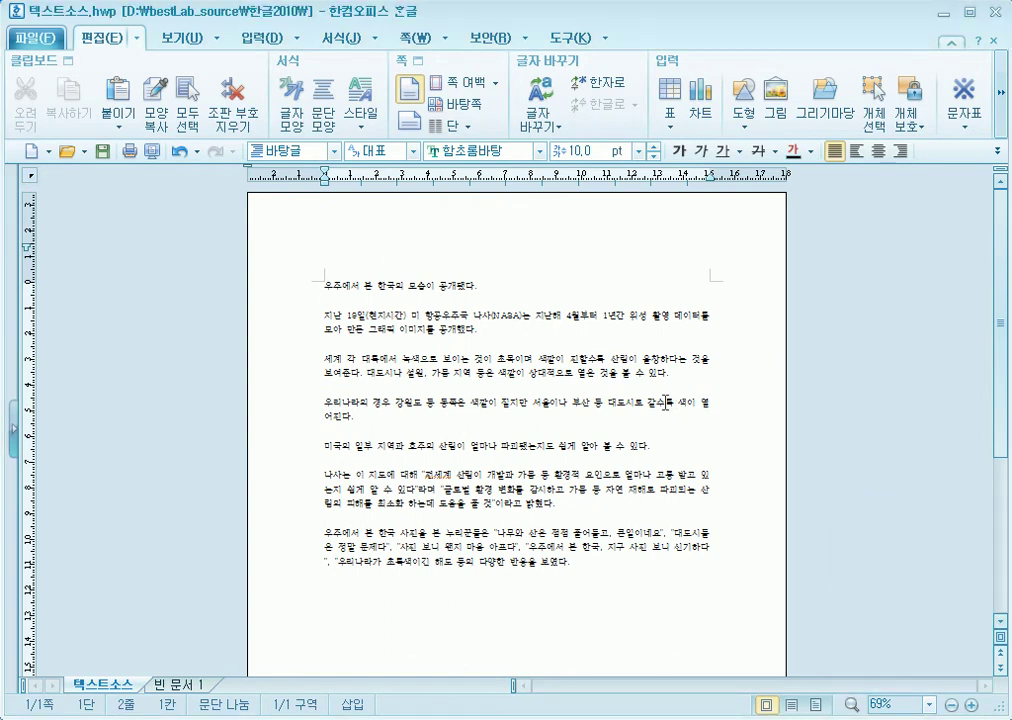
left_click_drag(326, 285, 620, 641)
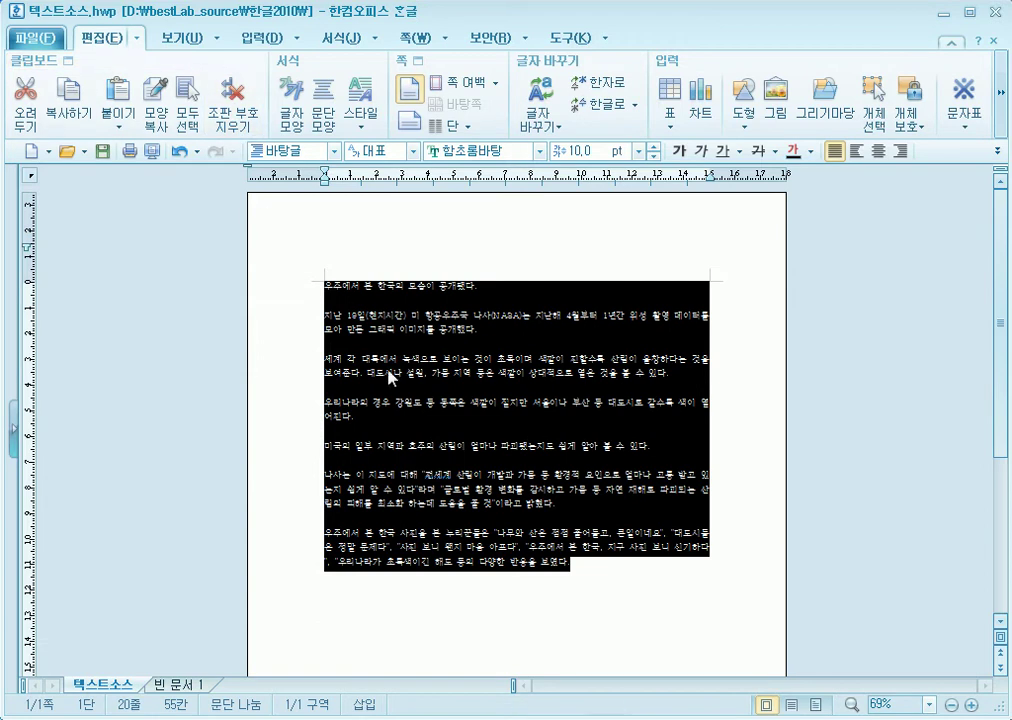
left_click(72, 106)
Paste the copied text into 빈 문서 1 and compare it with the 텍스트소스 document.
left_click(180, 685)
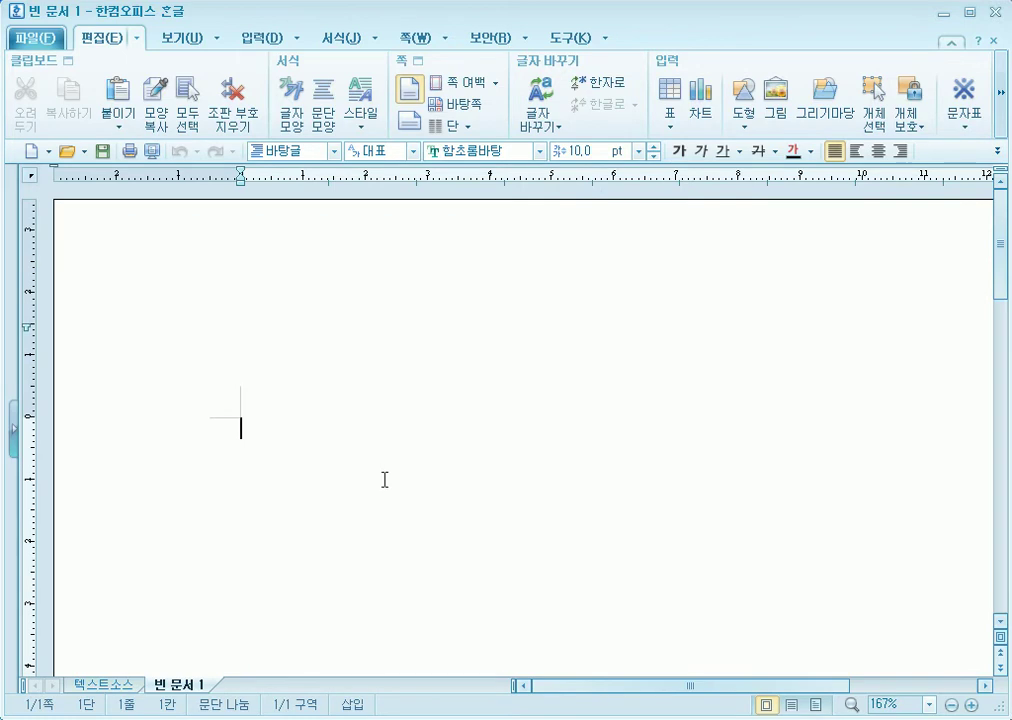
key("ctrl+v")
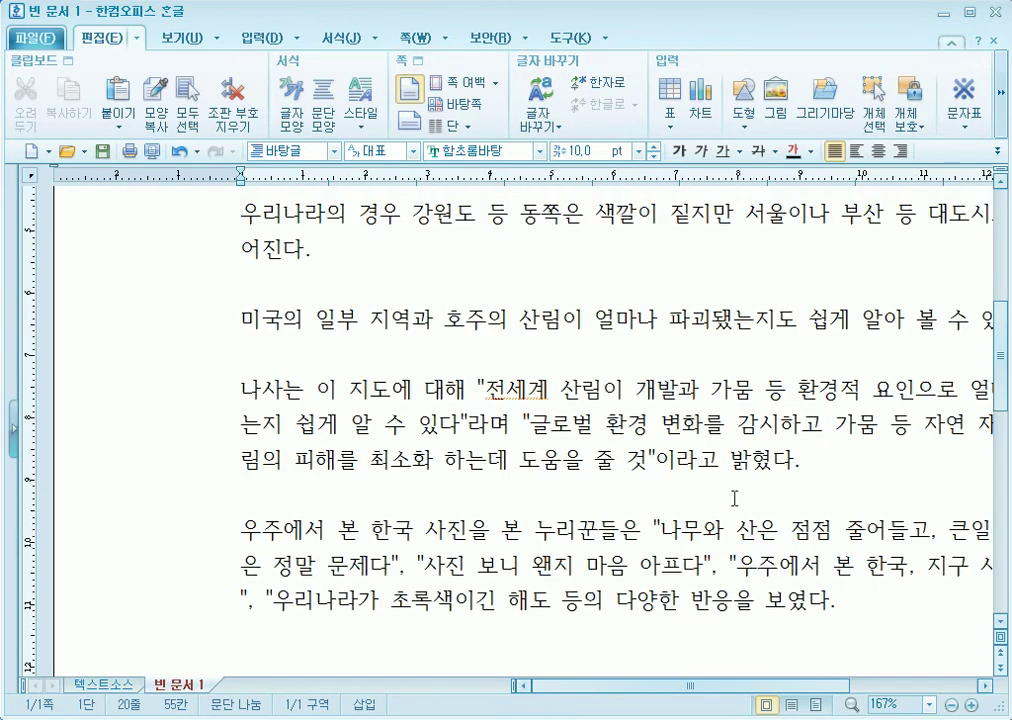
left_click(104, 685)
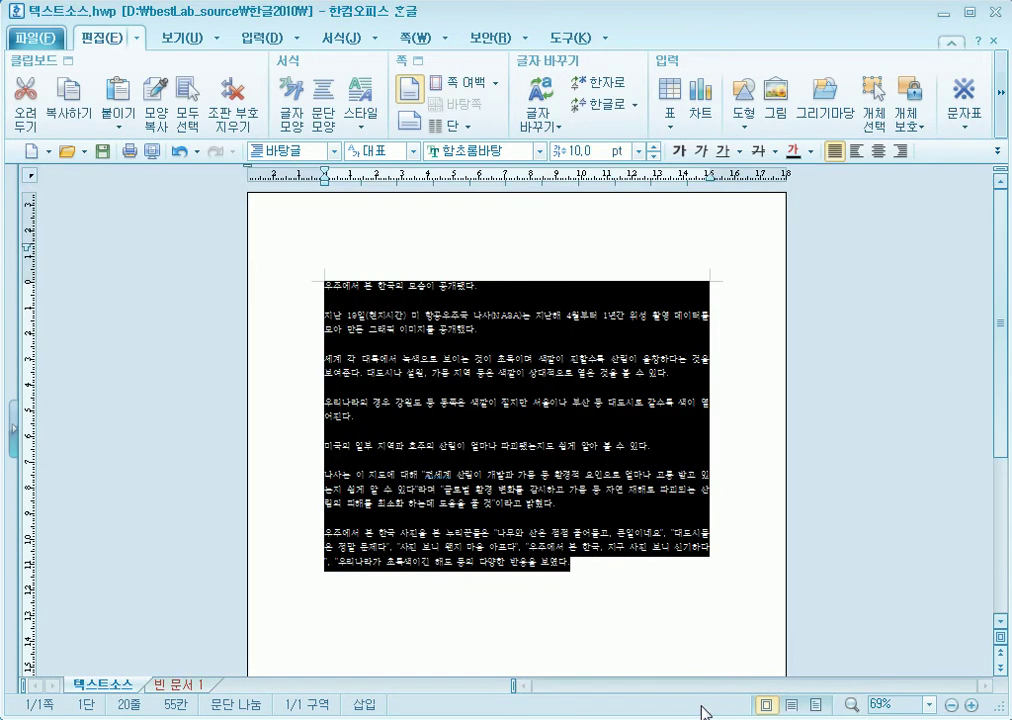
left_click(180, 686)
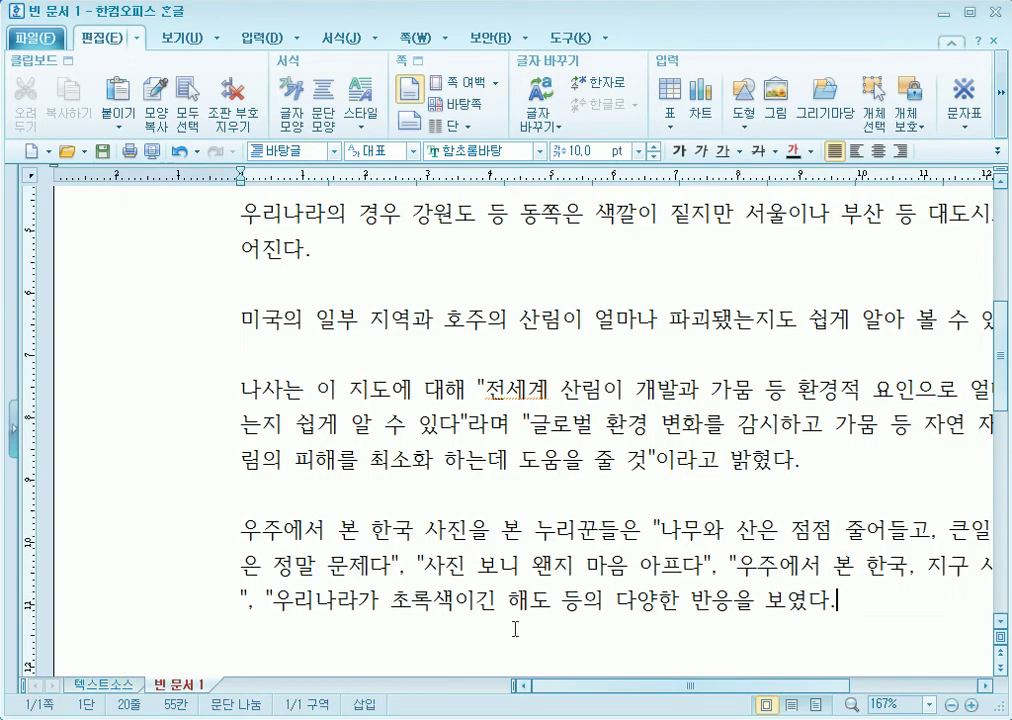
Zoom 빈 문서 1 out to 69% and compare its page with the 텍스트소스 document.
left_click(930, 705)
left_click_drag(849, 558, 853, 626)
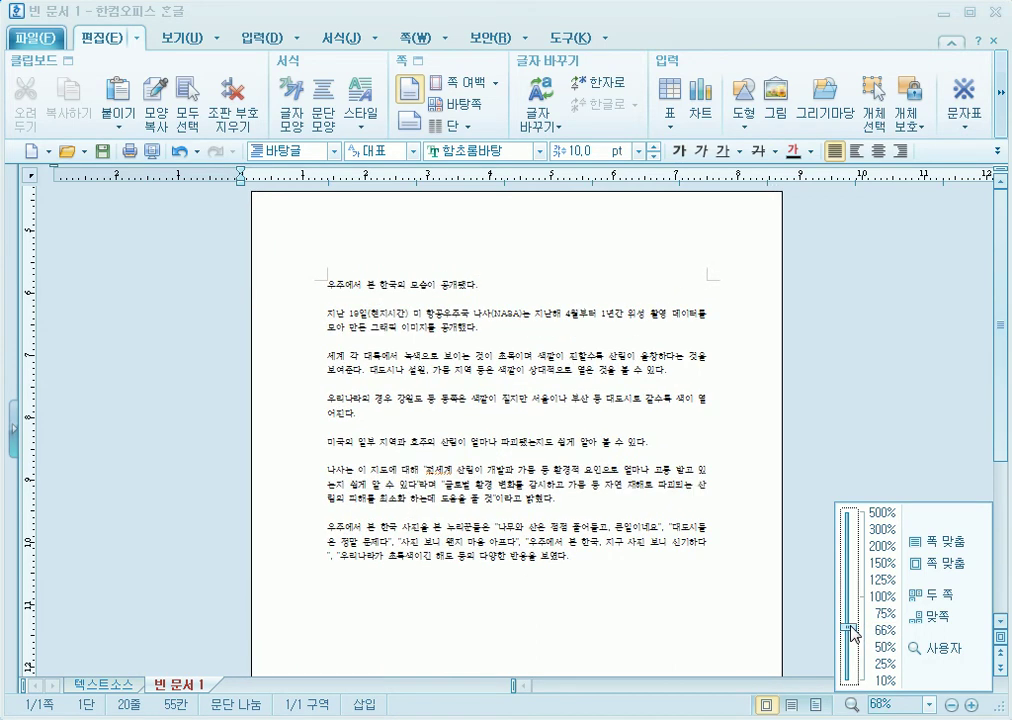
left_click(745, 502)
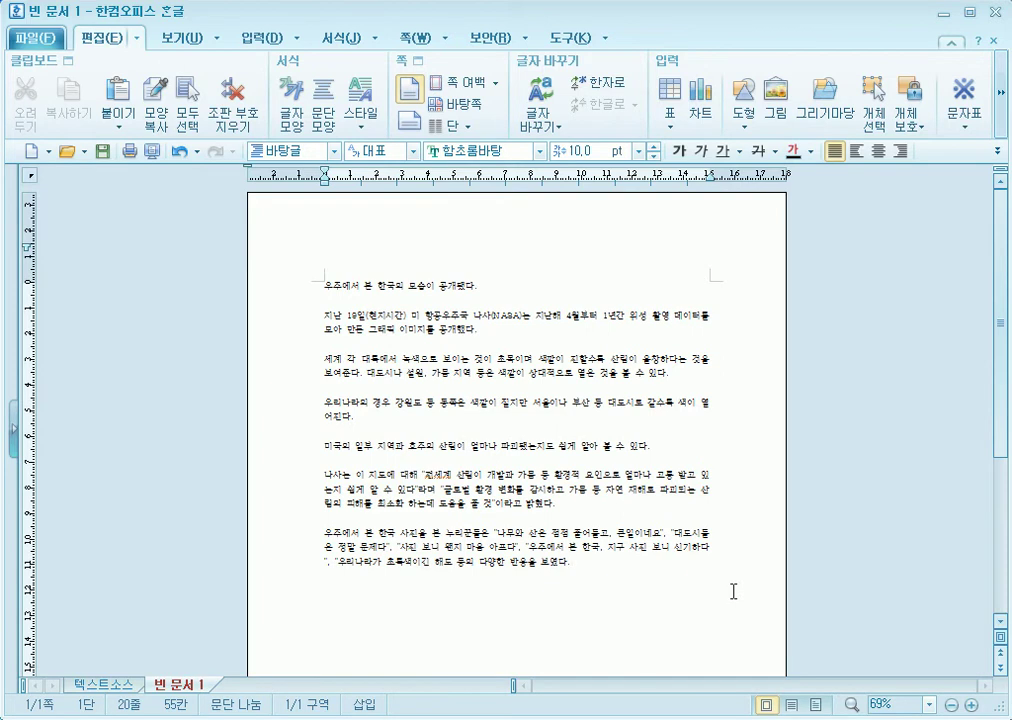
left_click(133, 684)
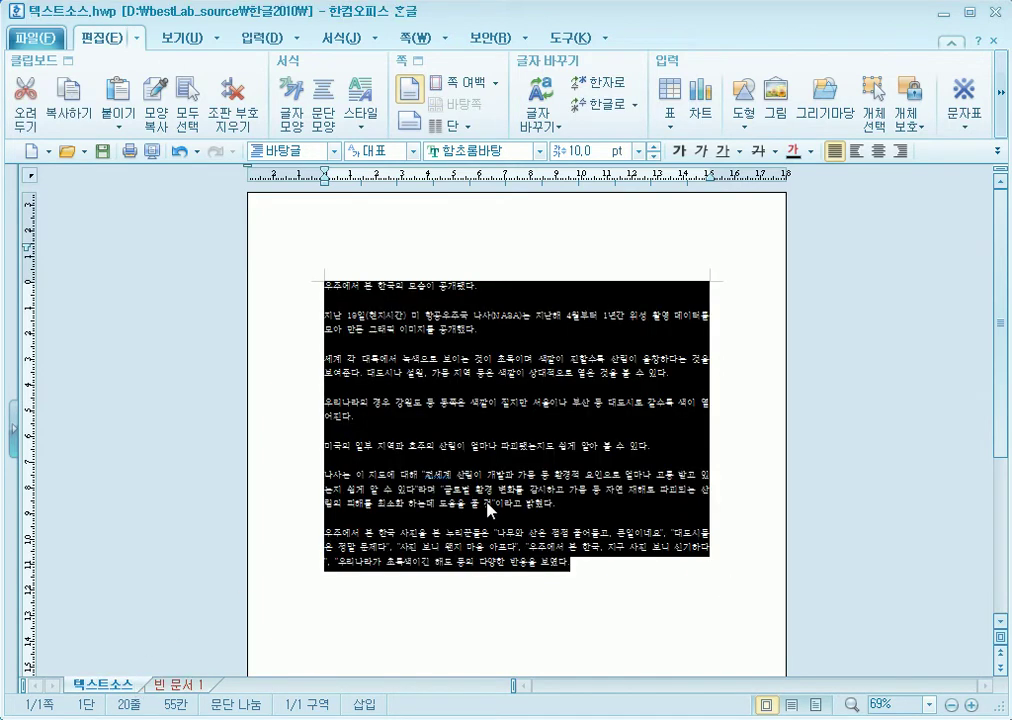
left_click(600, 563)
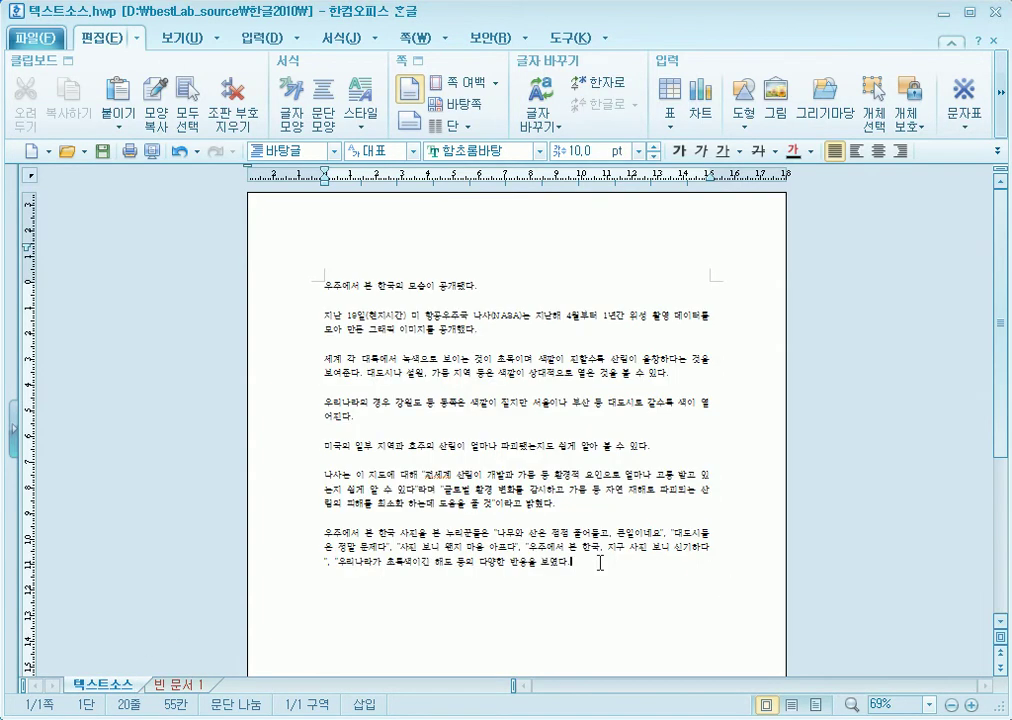
left_click(180, 684)
left_click(102, 684)
left_click(180, 684)
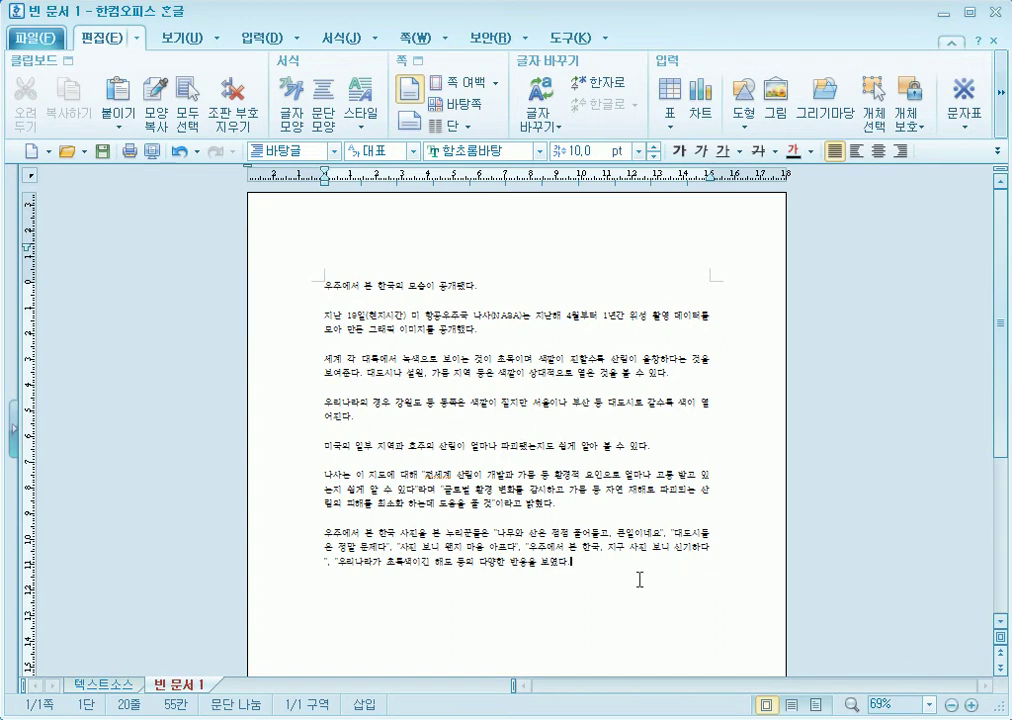
Set the paper type of 빈 문서 1 to B5(46배판) [182 x 257 mm] in the page setup.
left_click(36, 38)
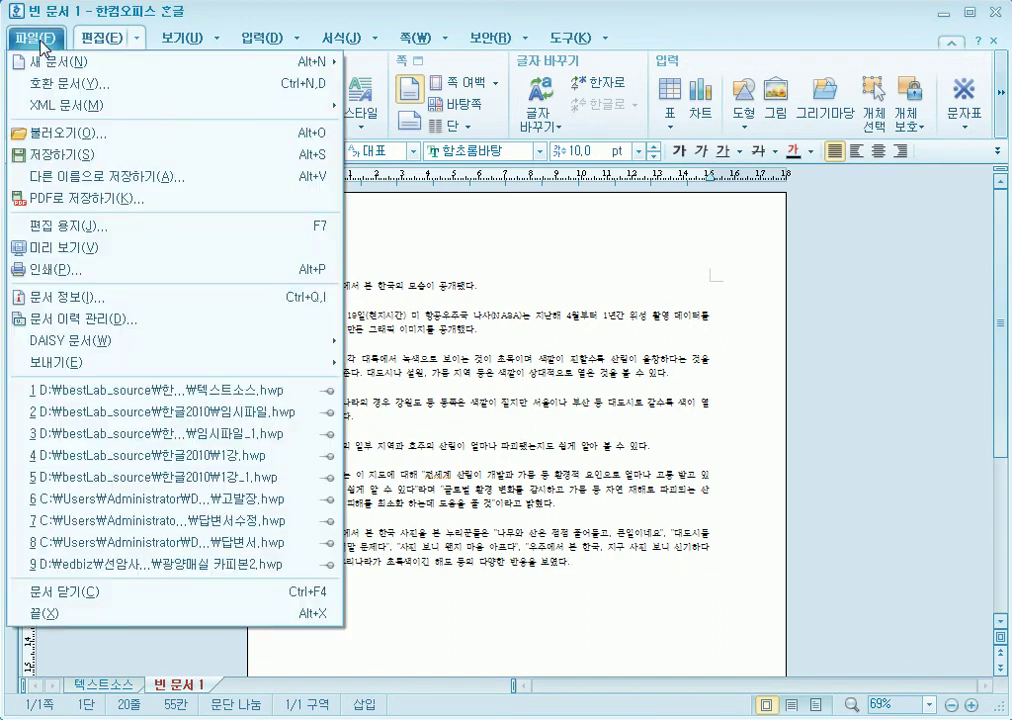
left_click(80, 225)
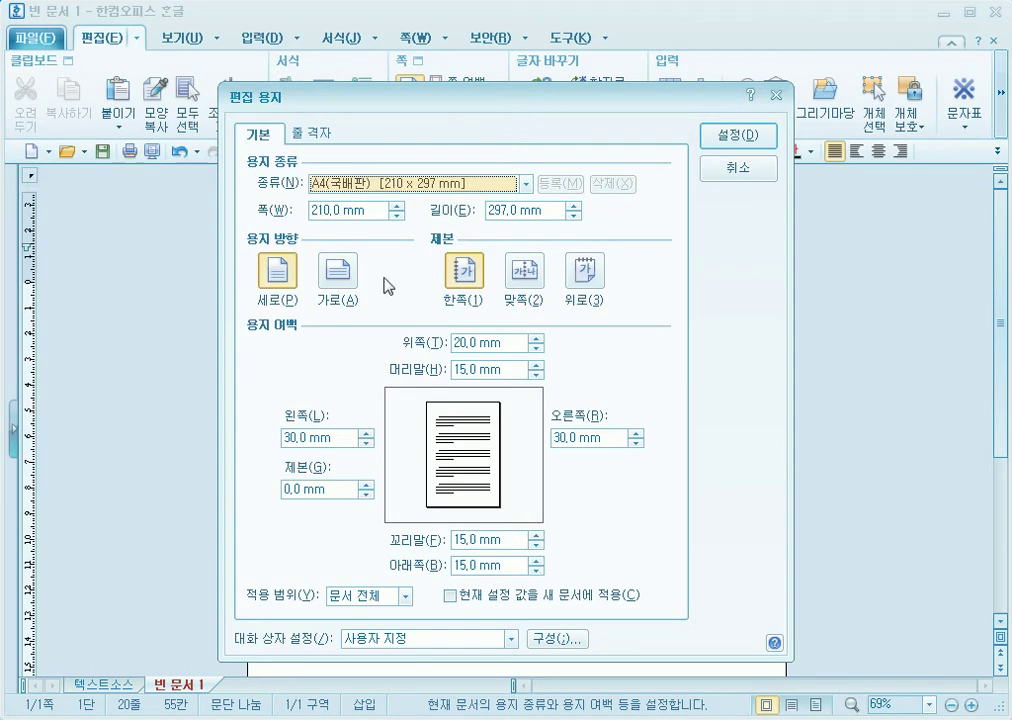
left_click_drag(245, 166, 540, 200)
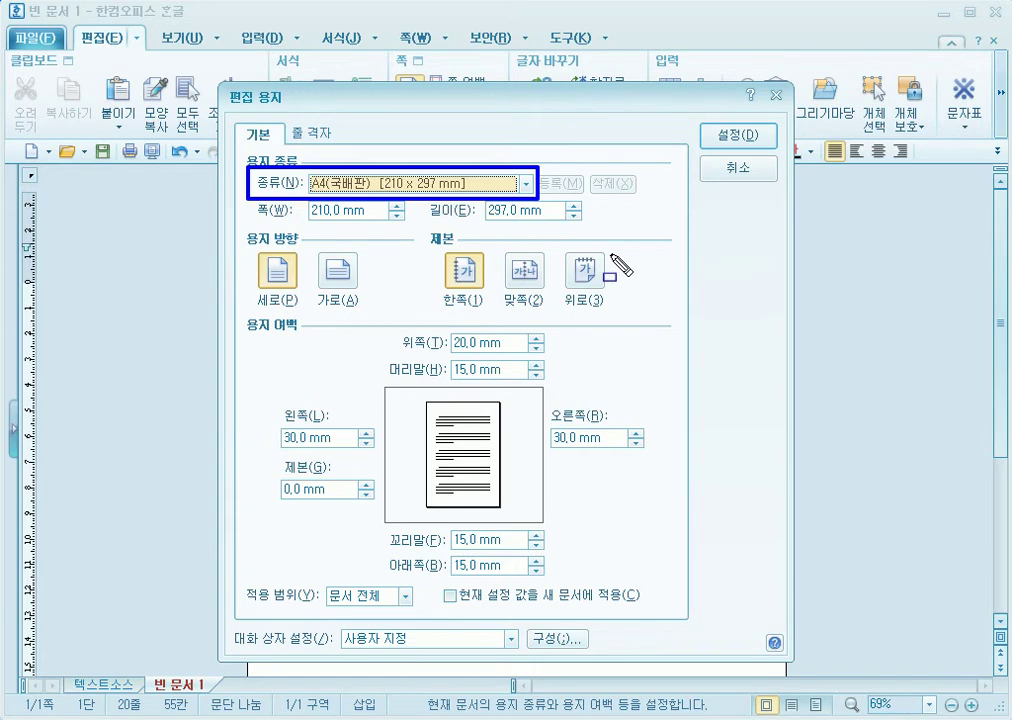
left_click(527, 184)
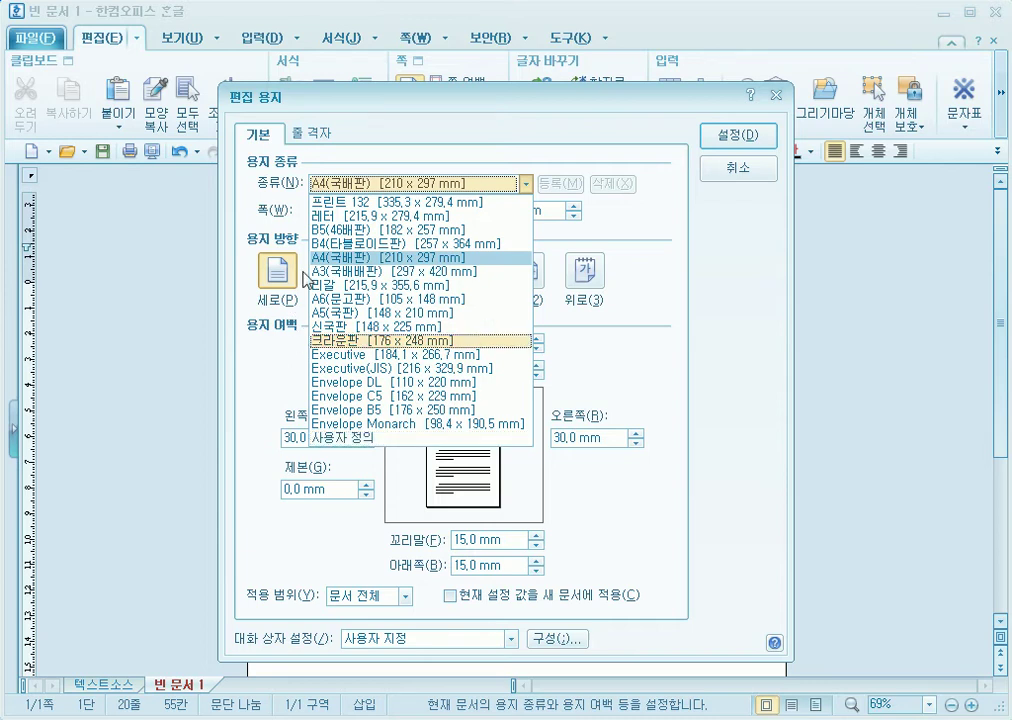
left_click(366, 230)
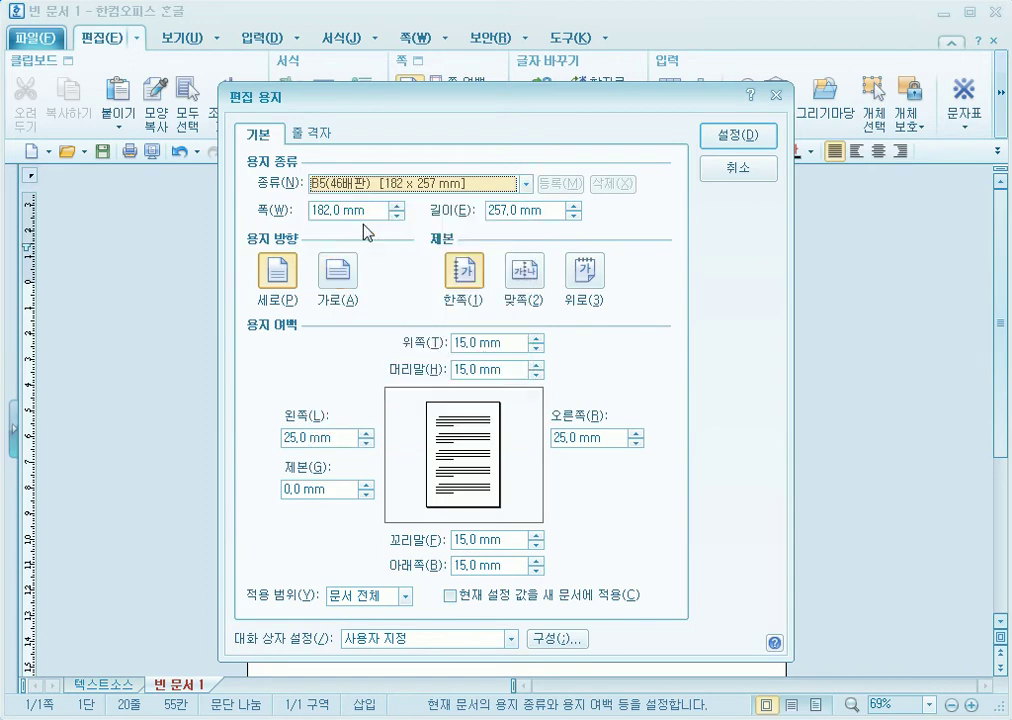
left_click(716, 137)
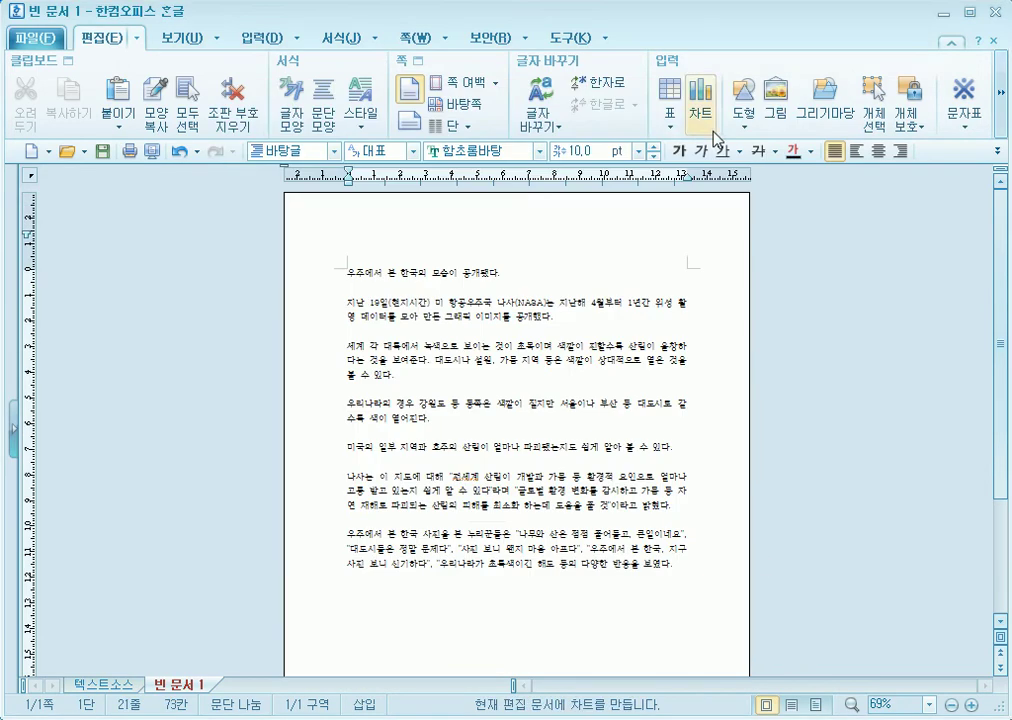
Compare where the second paragraph's first line breaks in 빈 문서 1 and in the 텍스트소스 document.
left_click(689, 550)
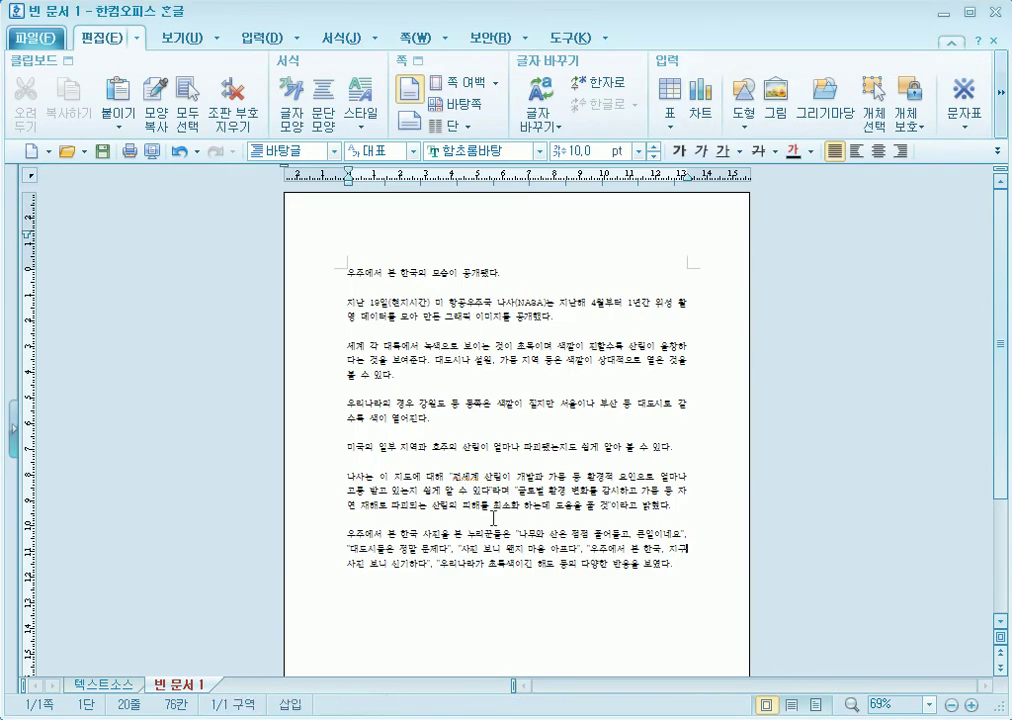
left_click(120, 686)
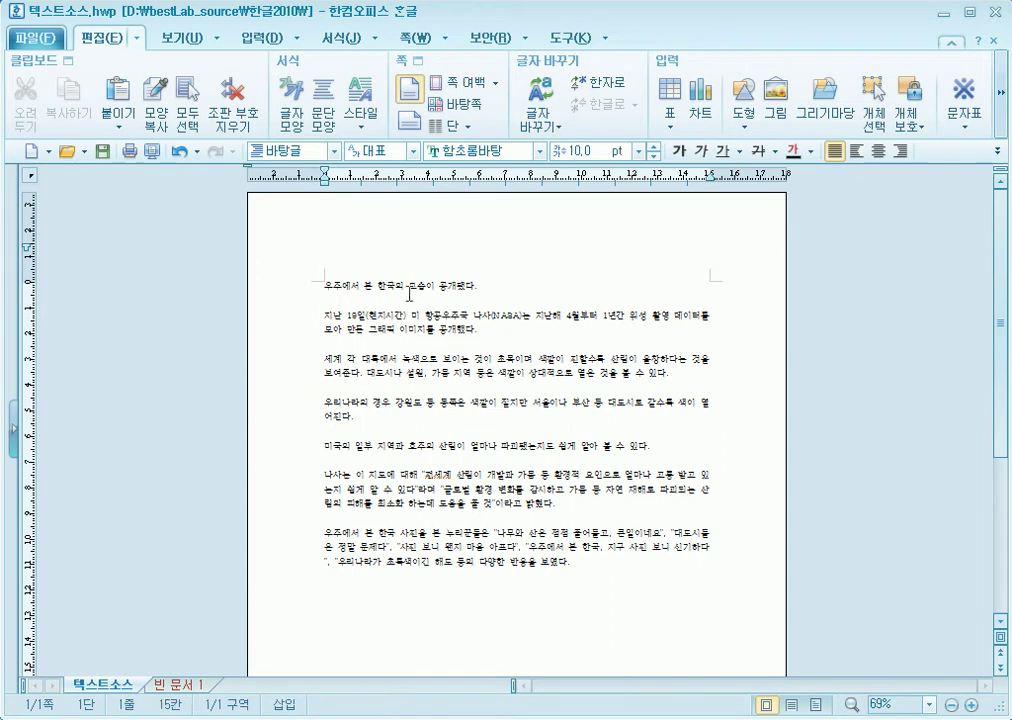
left_click_drag(387, 286, 463, 296)
left_click(705, 316)
left_click(176, 685)
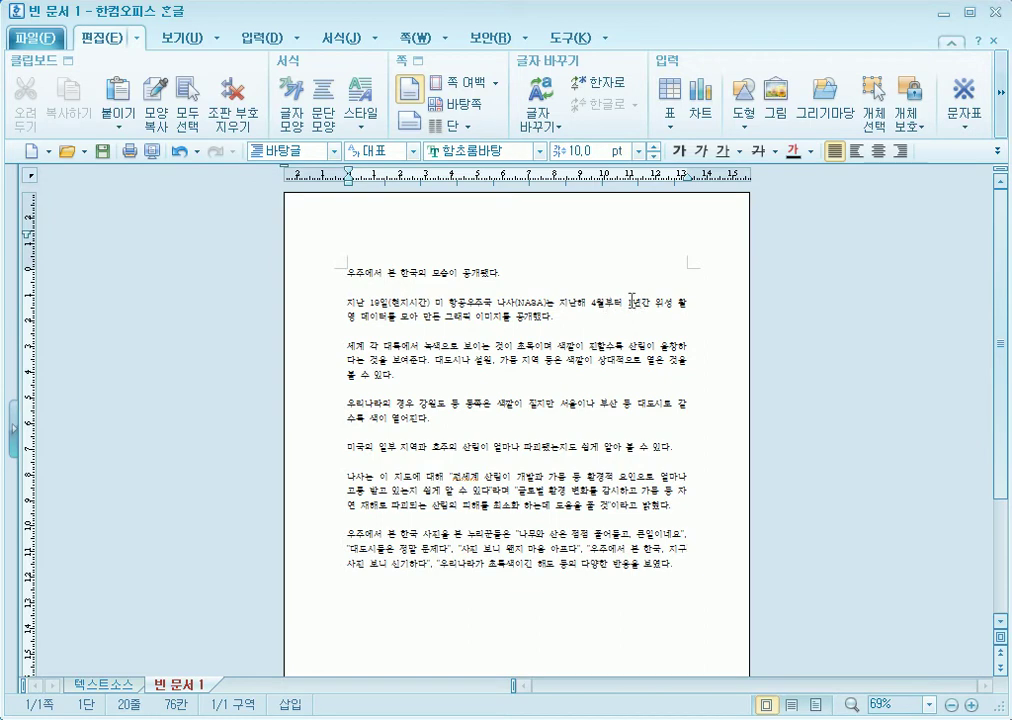
left_click_drag(634, 302, 677, 302)
left_click(692, 301)
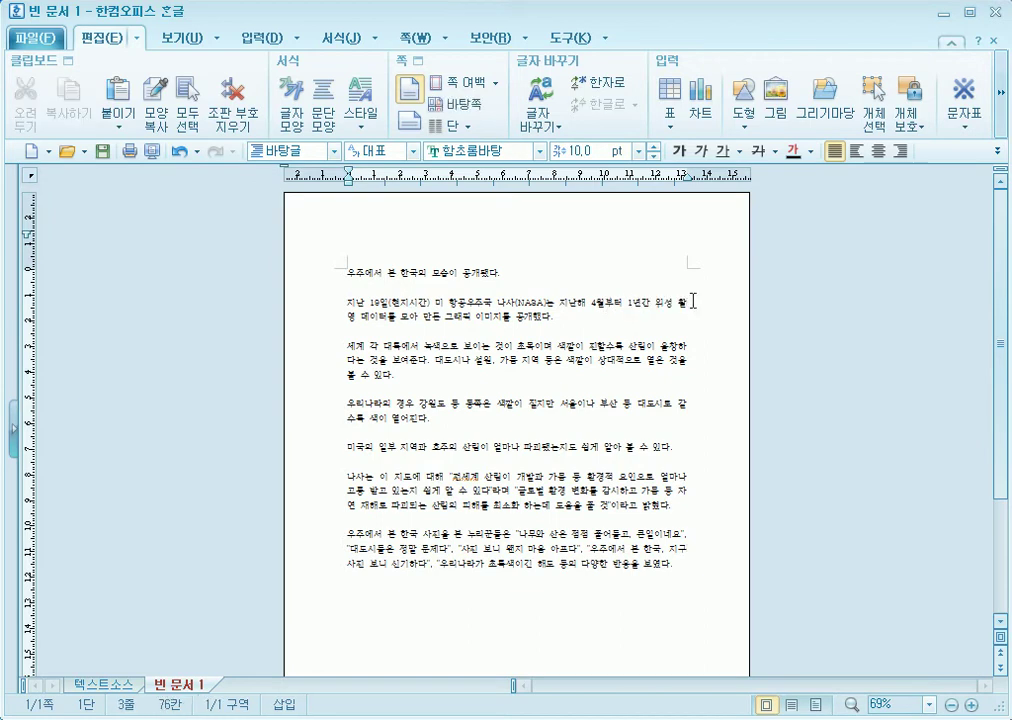
left_click(97, 686)
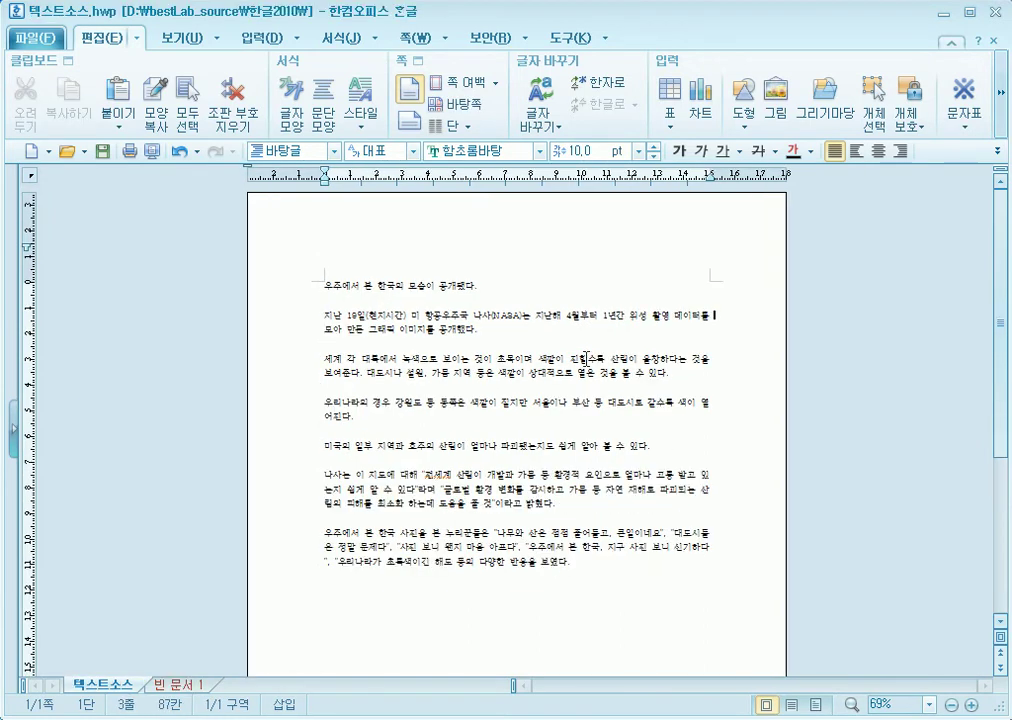
left_click_drag(598, 316, 719, 312)
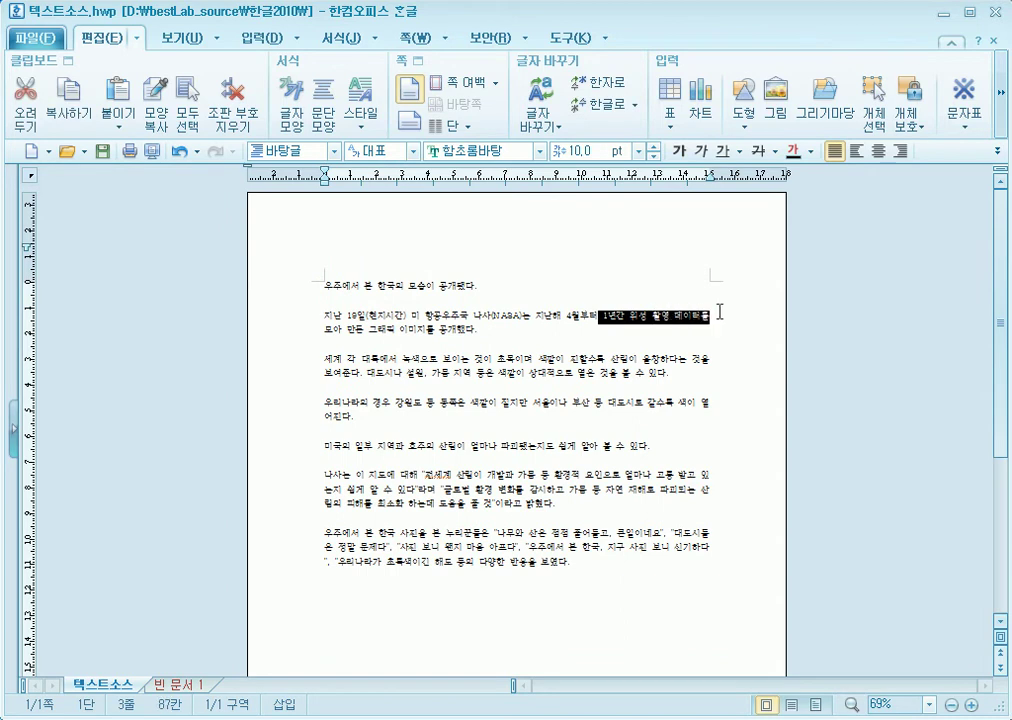
left_click(719, 312)
left_click(711, 314)
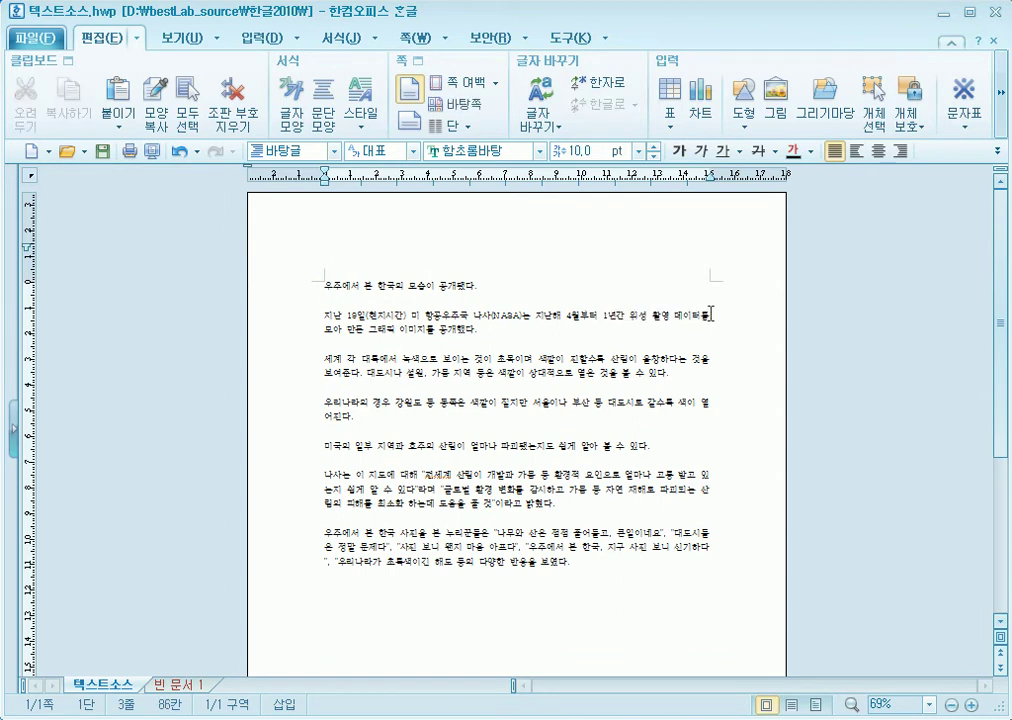
Compare the overall paragraph layout of the two documents, checking the third and fourth paragraphs of 빈 문서 1.
left_click(590, 566)
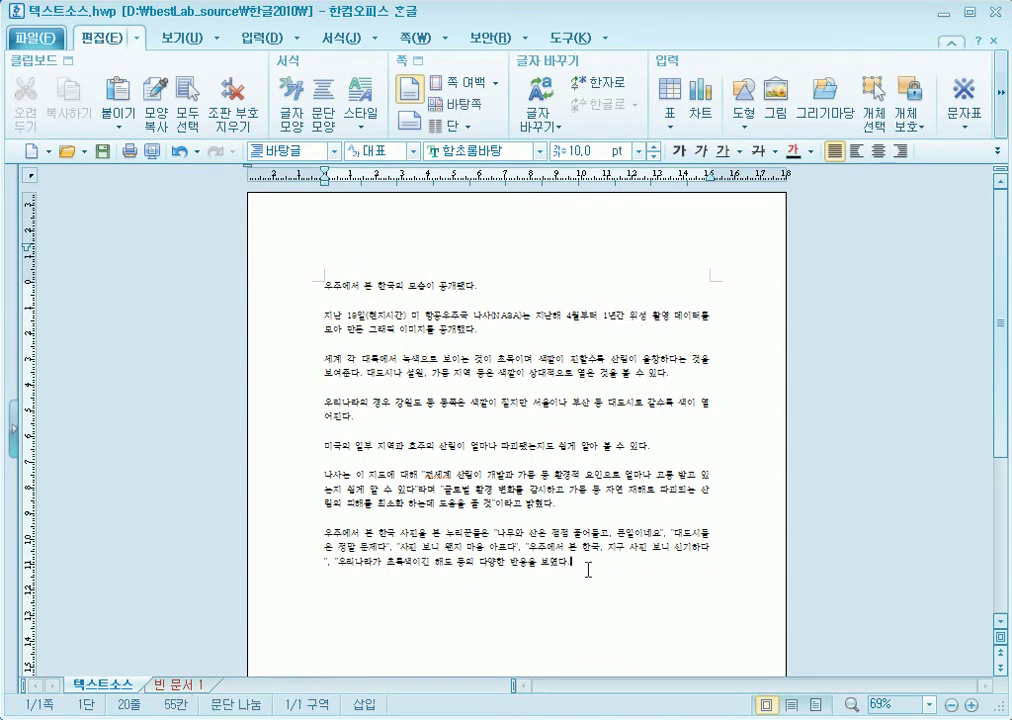
left_click(180, 685)
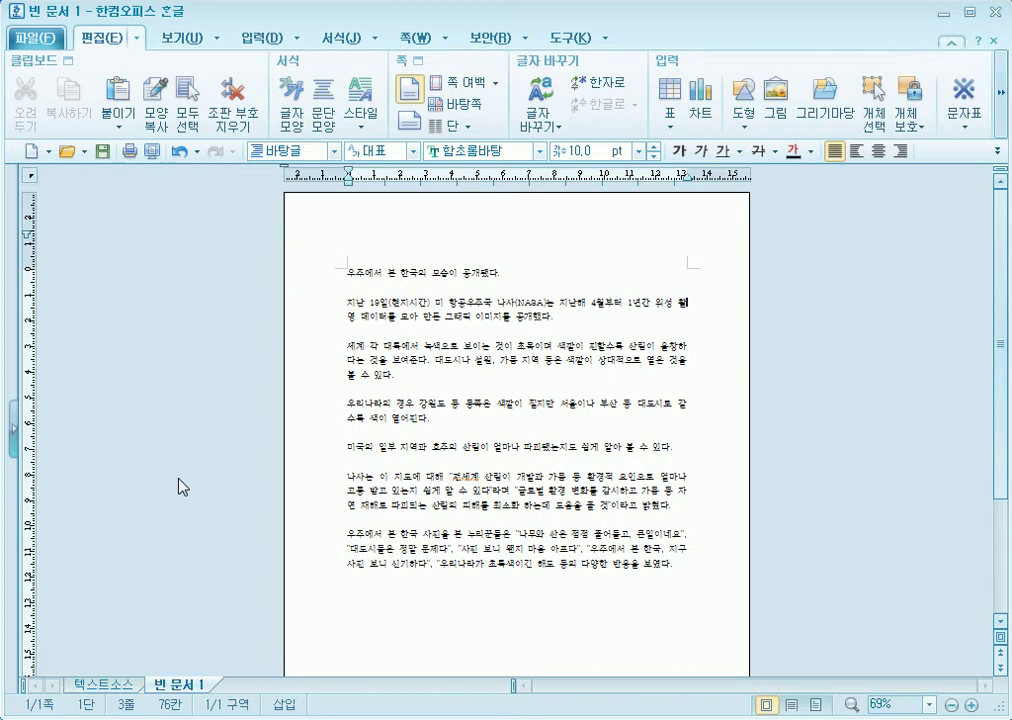
left_click(130, 686)
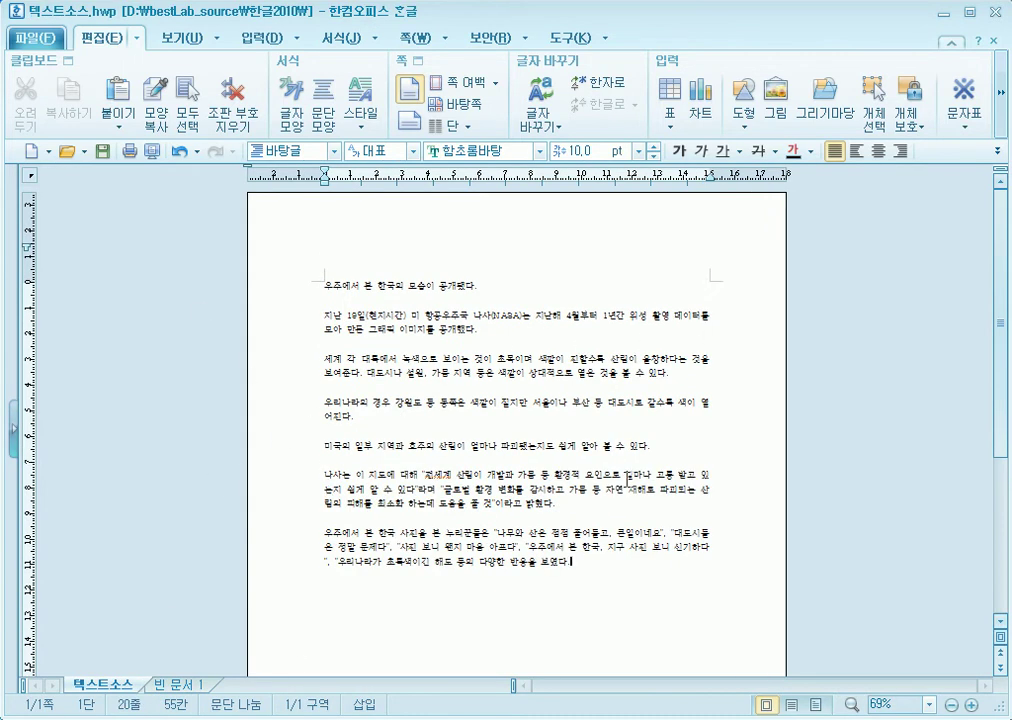
left_click(195, 686)
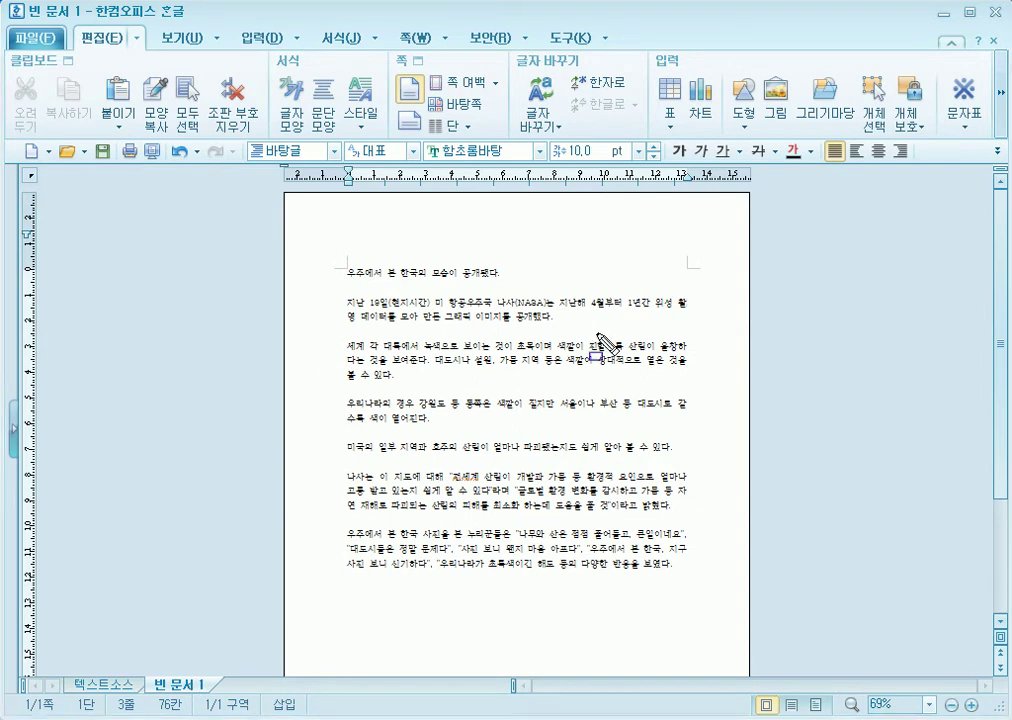
mouse_move(341, 335)
left_mouse_down()
mouse_move(652, 427)
mouse_move(753, 435)
left_mouse_up()
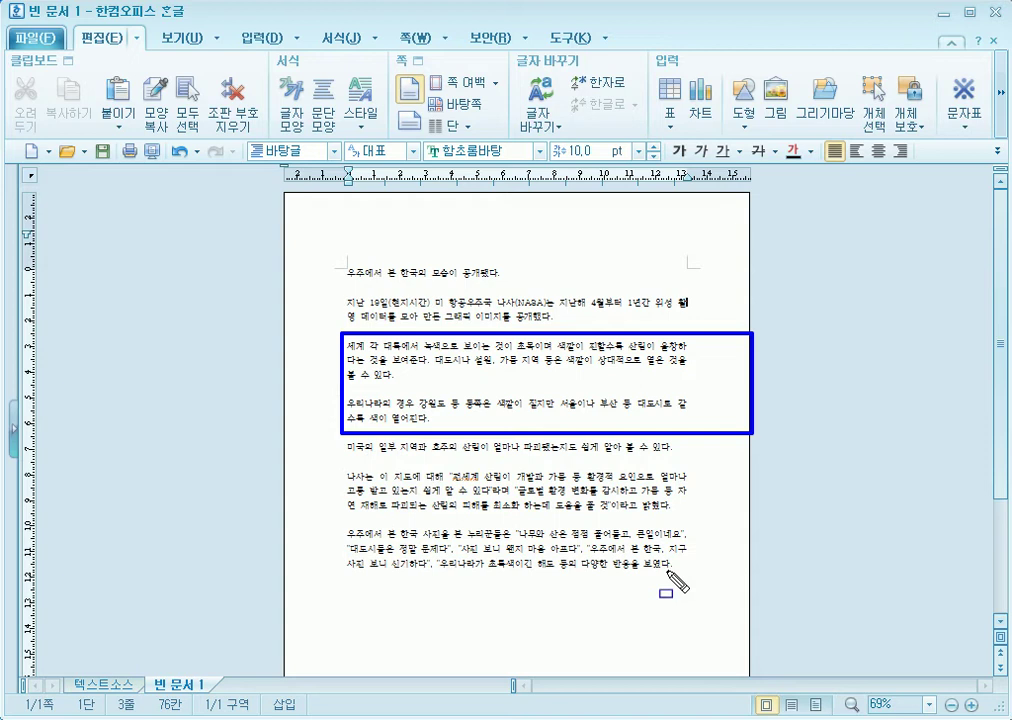
key("Escape")
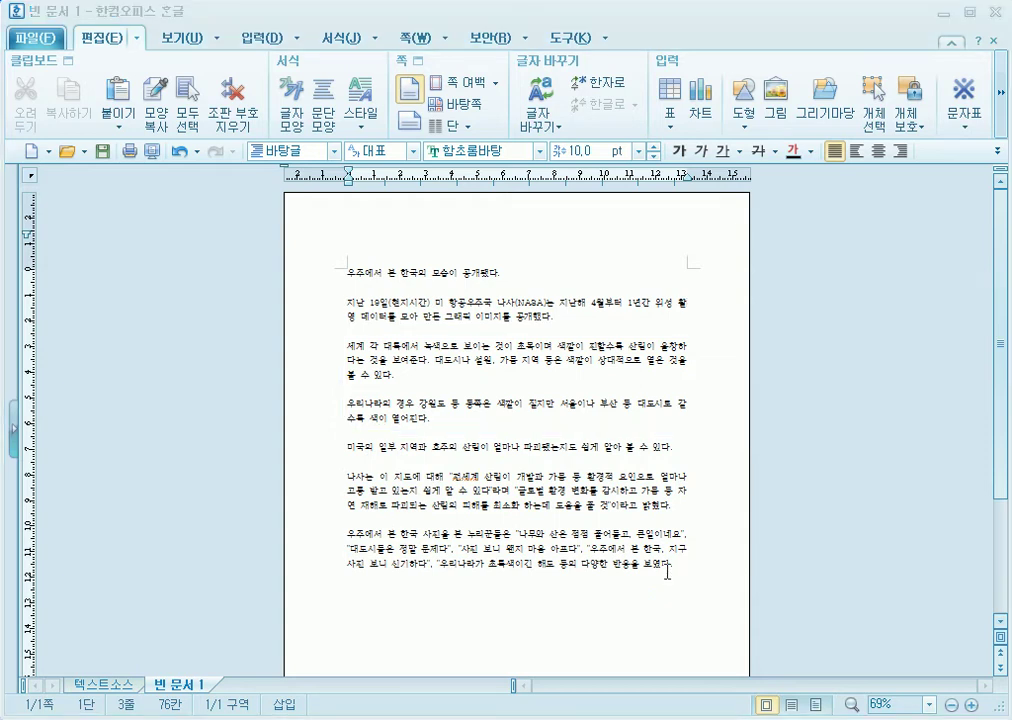
Open the page setup of the 텍스트소스 document and examine the A4(국배판) paper's width, length and margins.
left_click(78, 688)
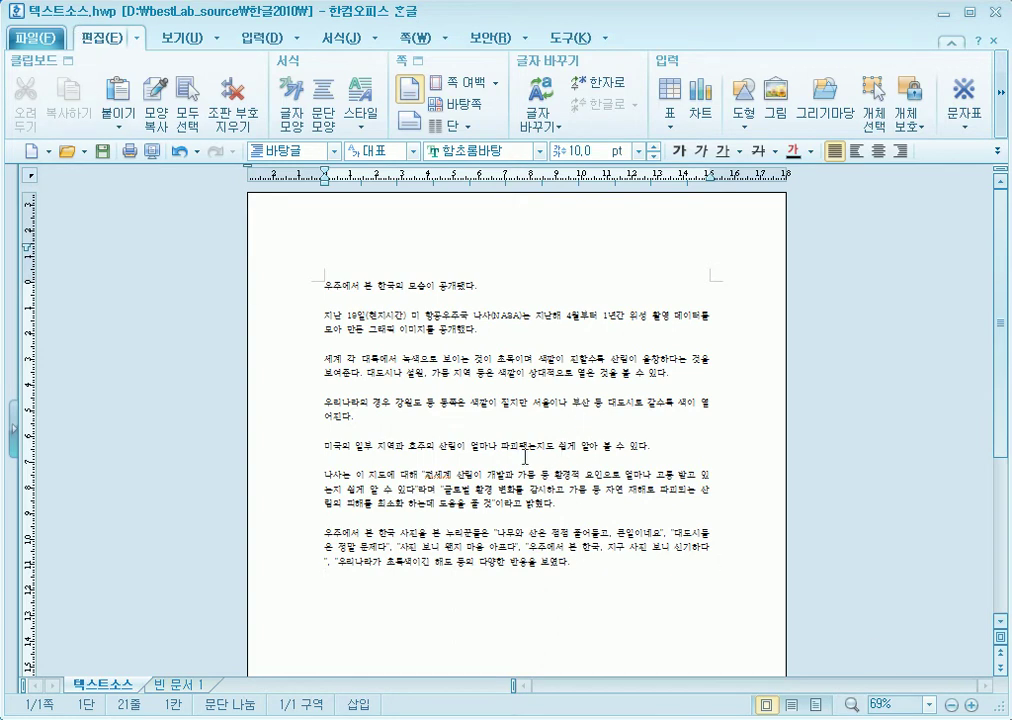
left_click(58, 40)
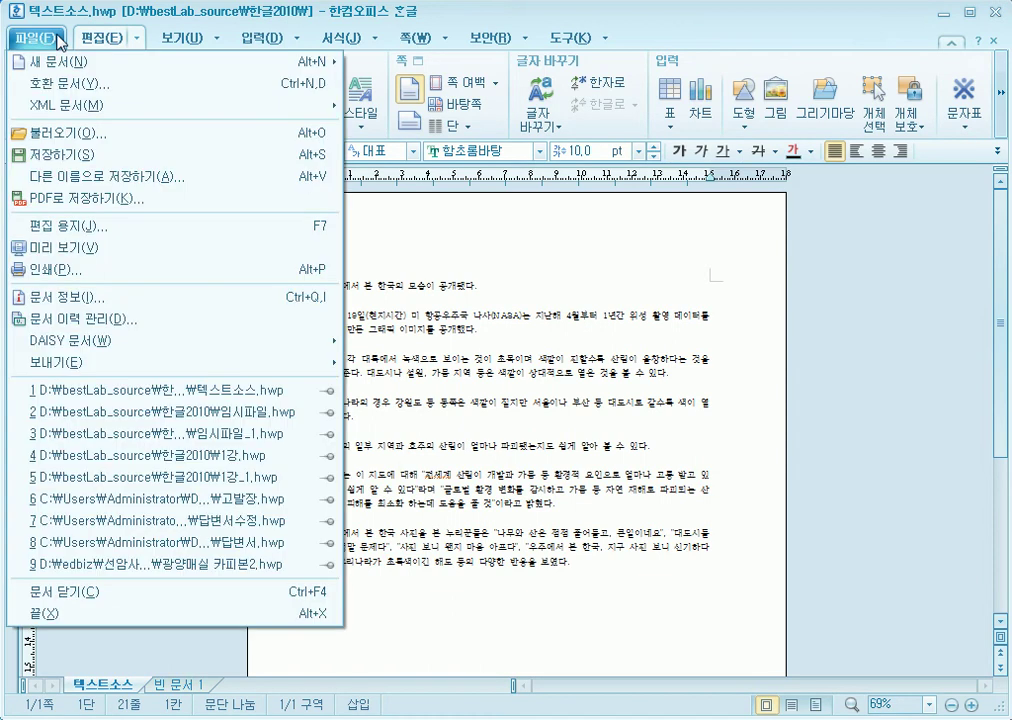
left_click(99, 229)
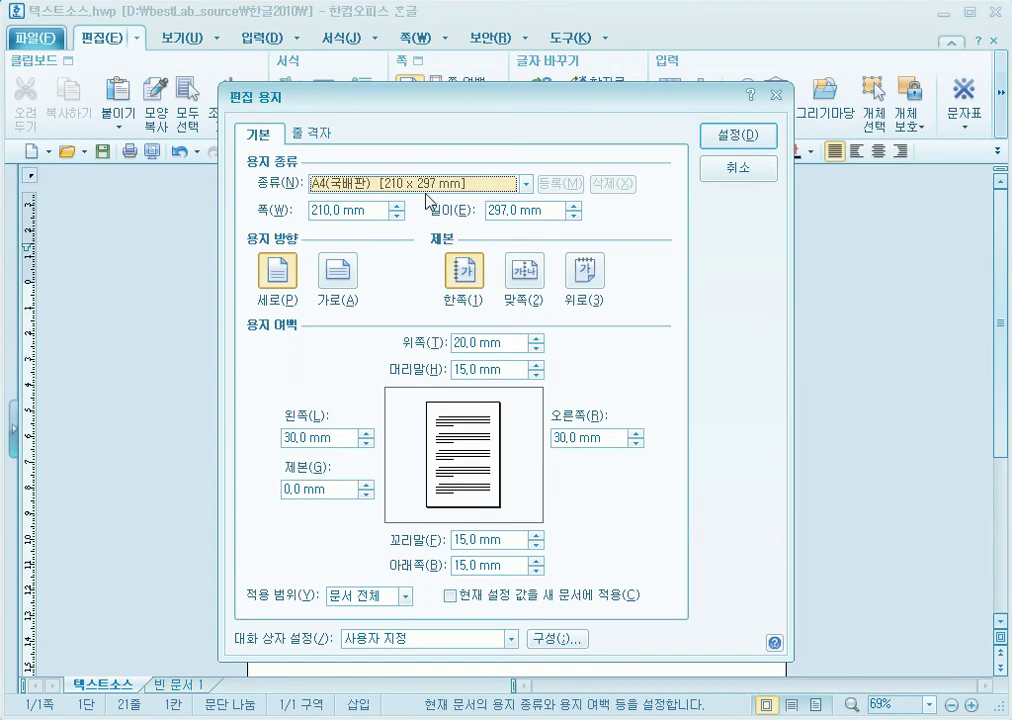
left_click(525, 185)
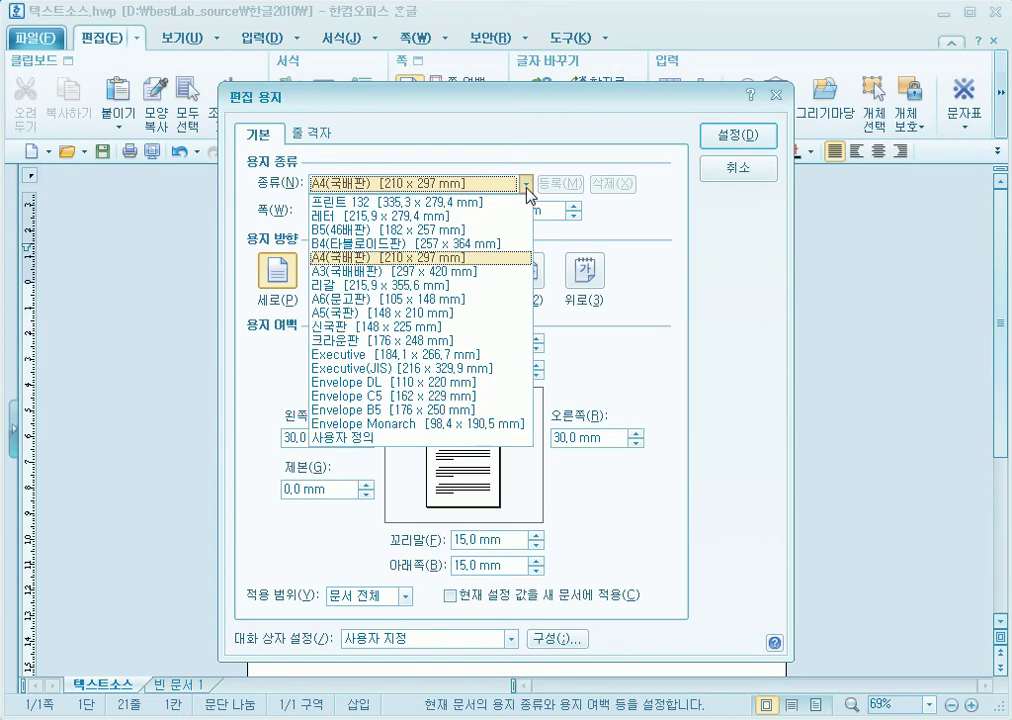
left_click(473, 259)
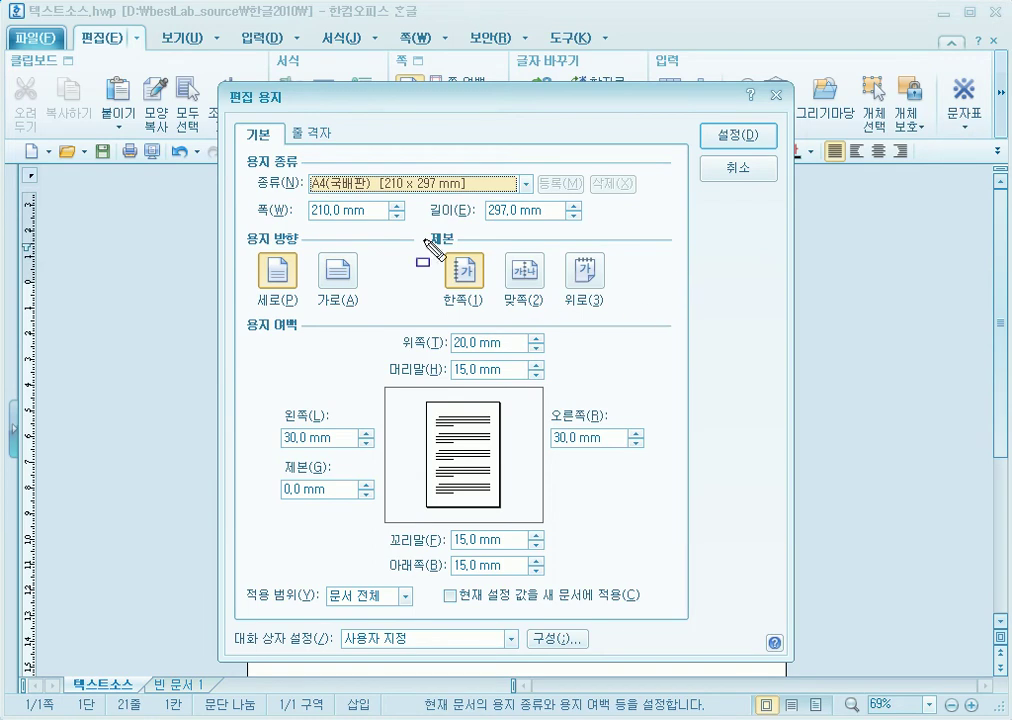
mouse_move(283, 190)
left_mouse_down()
mouse_move(612, 230)
mouse_move(608, 247)
mouse_move(602, 236)
left_mouse_up()
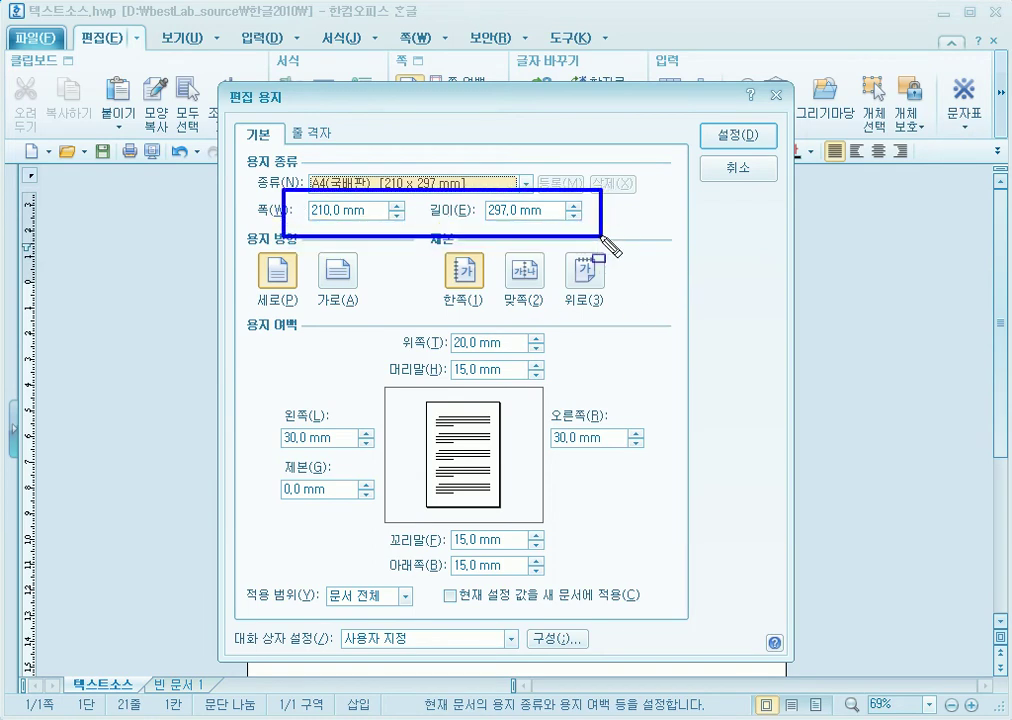
mouse_move(652, 302)
left_mouse_down()
mouse_move(605, 429)
mouse_move(276, 605)
mouse_move(258, 594)
left_mouse_up()
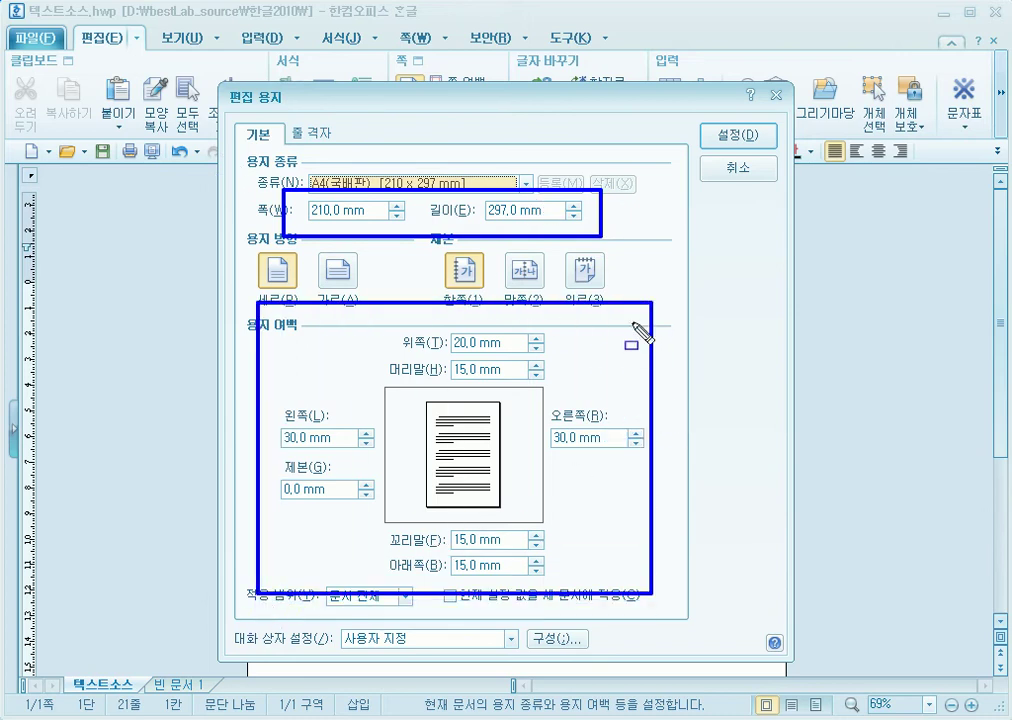
key("Escape")
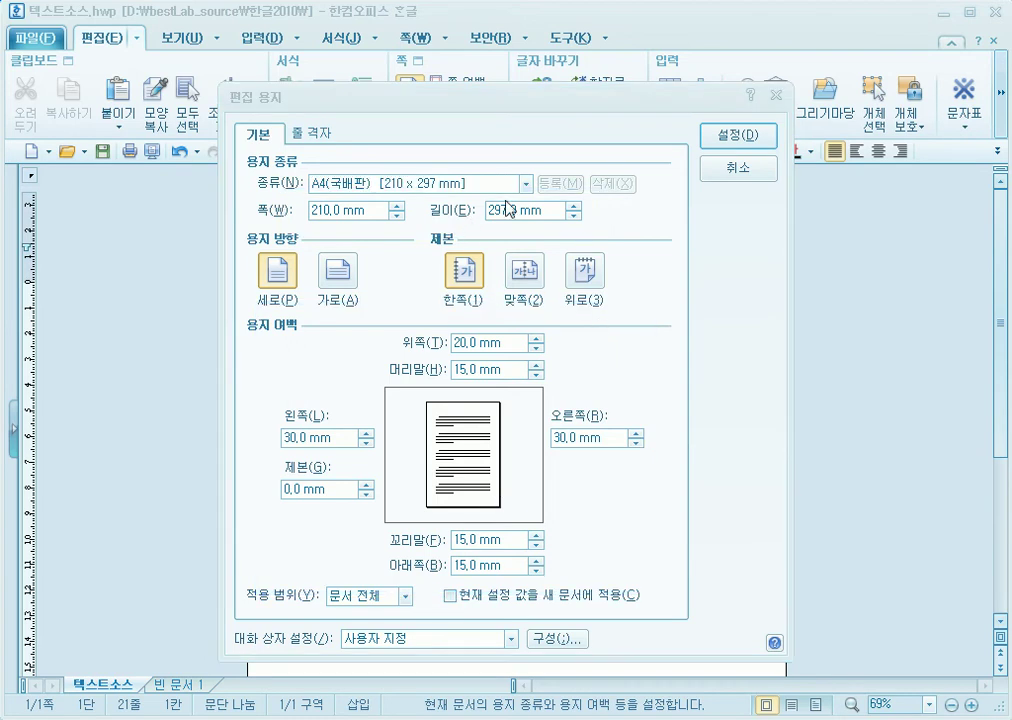
Try the 사용자 정의 paper type for 텍스트소스, and change the paper type to B5(46배판) [182 x 257 mm].
left_click(526, 184)
left_click(530, 190)
left_click(527, 186)
left_click(444, 437)
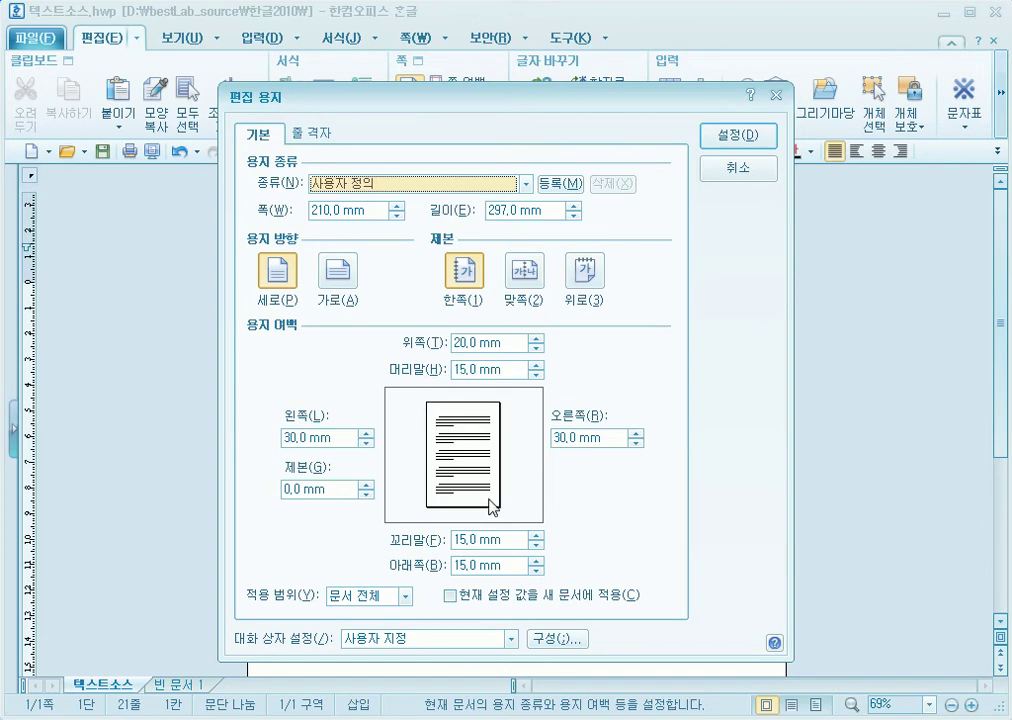
left_click(525, 183)
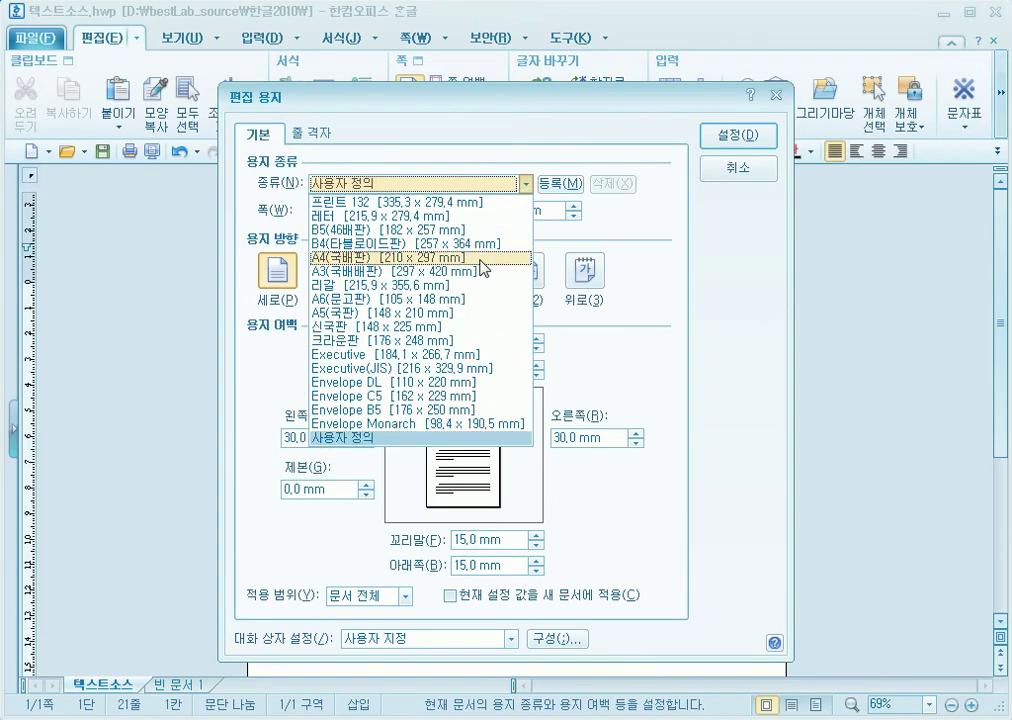
left_click(472, 230)
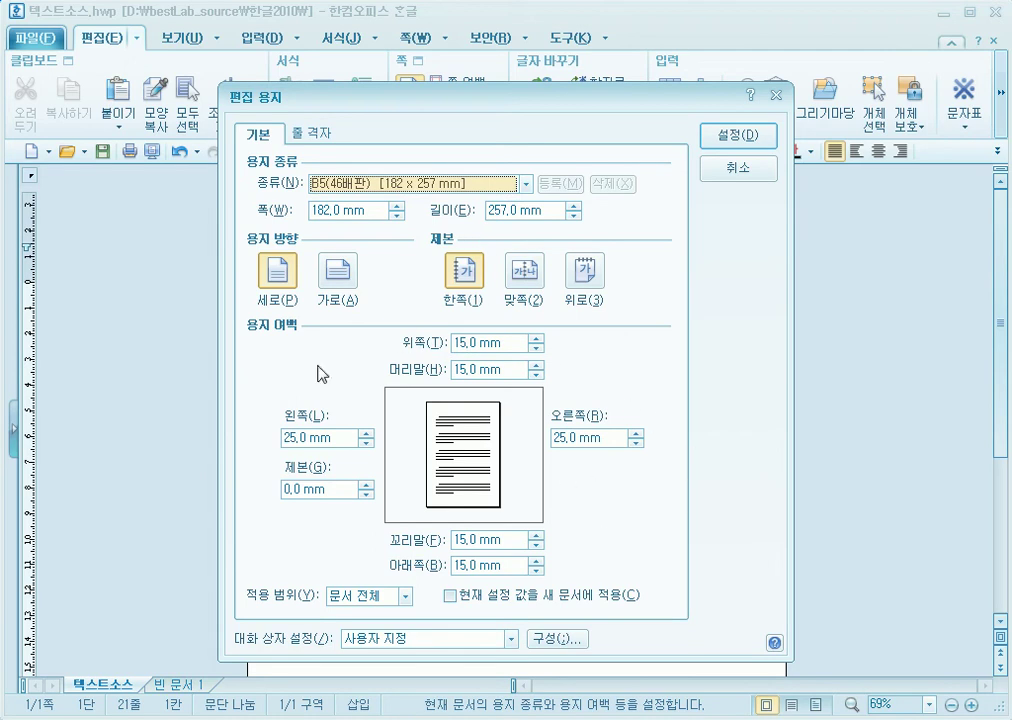
Change the 텍스트소스 paper type to 사용자 정의 and set the paper width to 190 mm.
left_click(525, 183)
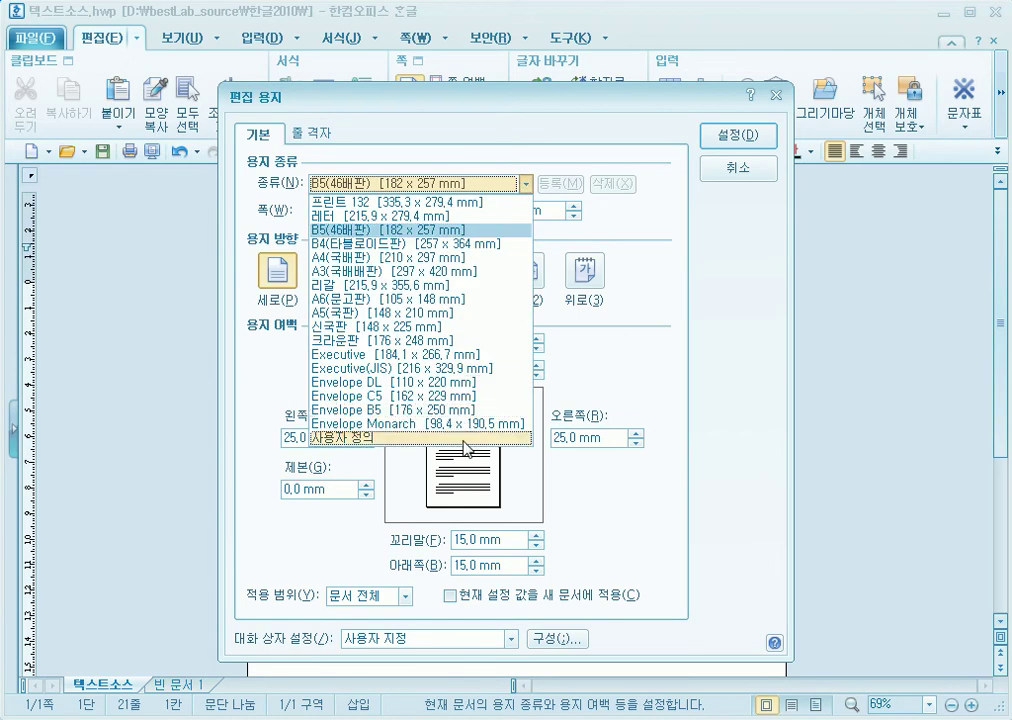
left_click(465, 440)
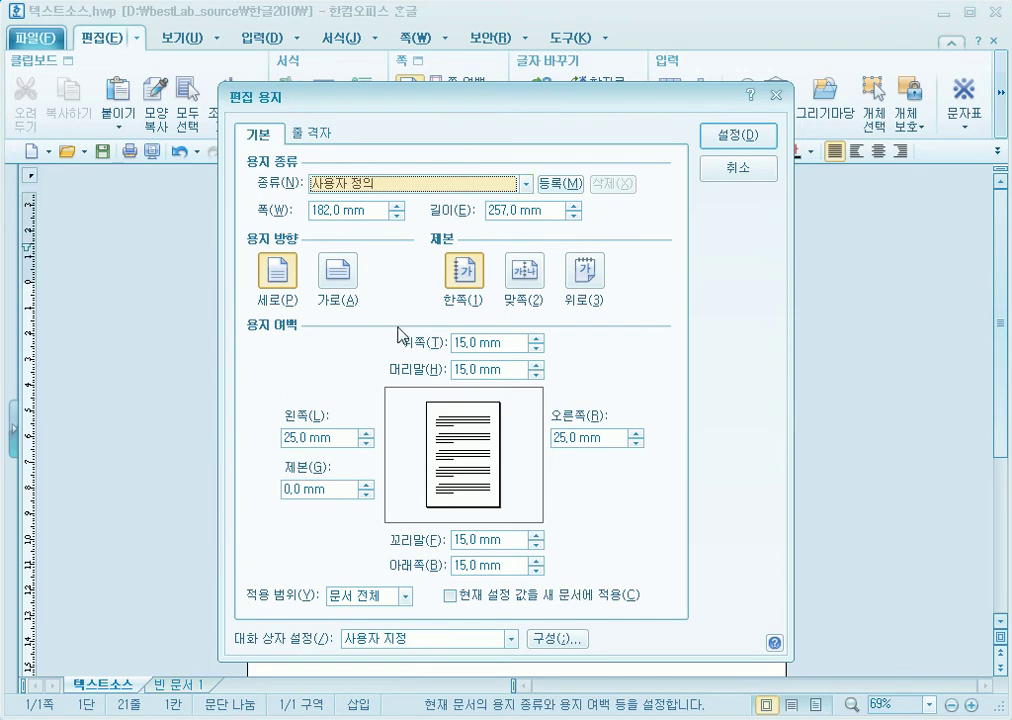
left_click(739, 361)
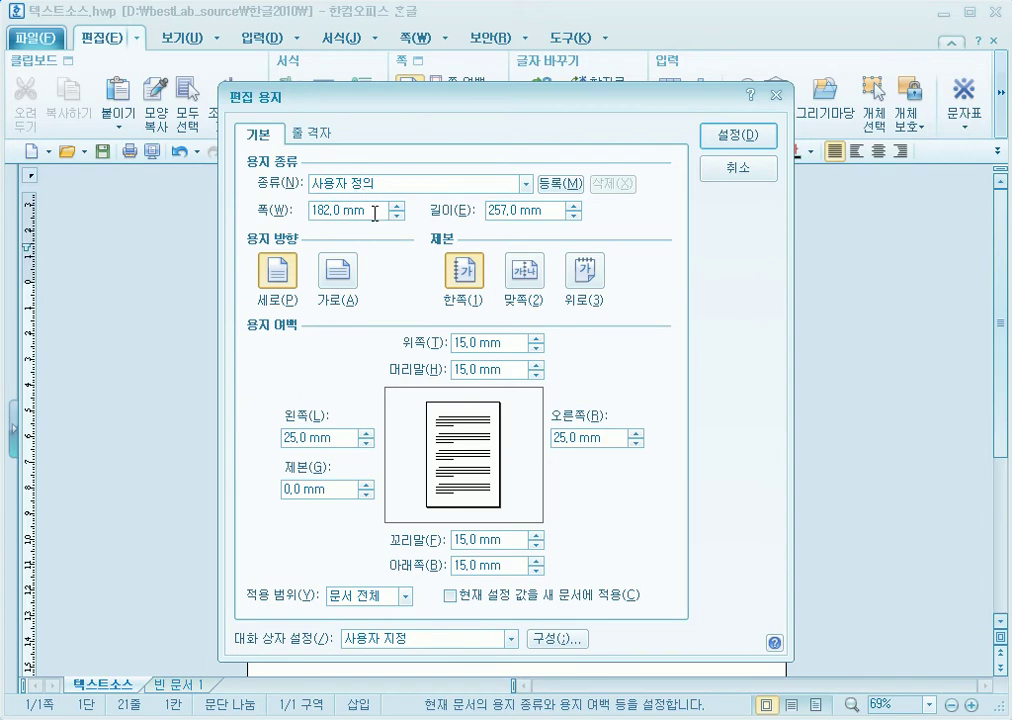
left_click(341, 216)
type("250")
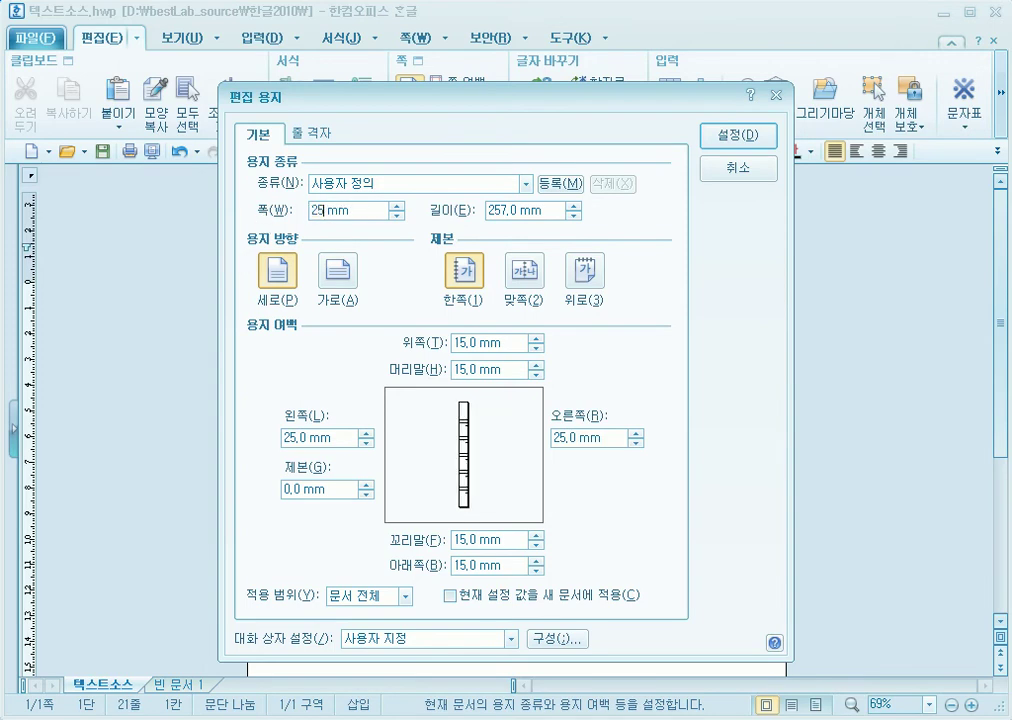
key("BackSpace")
key("BackSpace")
key("BackSpace")
type("190")
Set the custom paper's length to 100 mm.
left_click(512, 211)
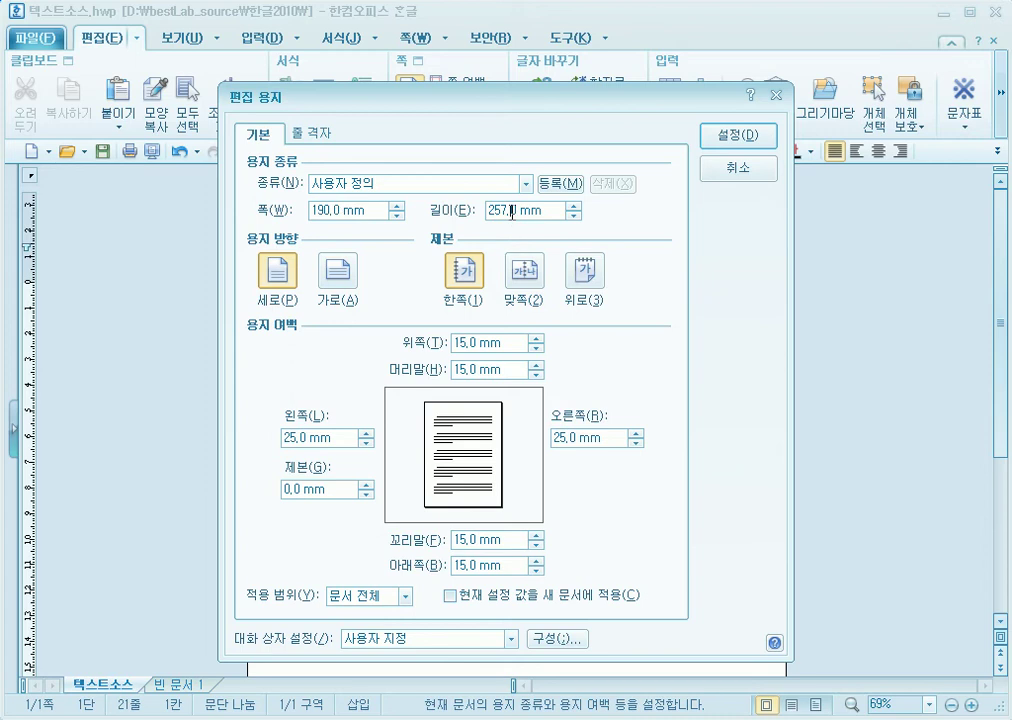
left_click_drag(521, 211, 456, 220)
type("100")
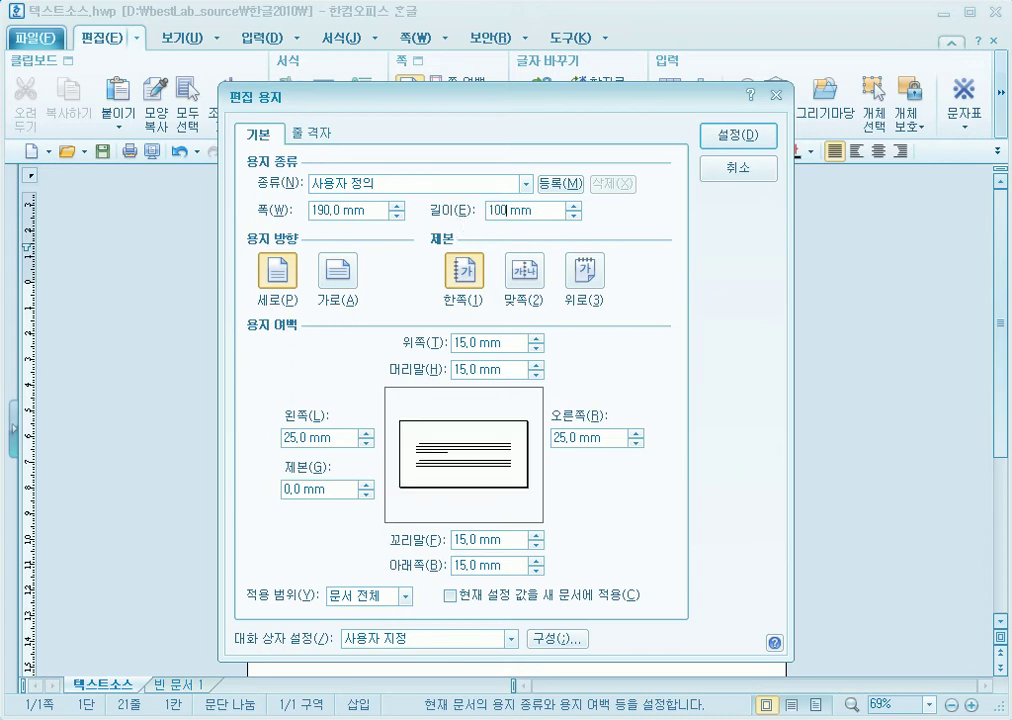
left_click(556, 210)
Compare the 가로 and 세로 orientations and the 한쪽, 맞쪽 and 위로 binding options in the preview, returning to 세로 and 한쪽.
left_click(357, 284)
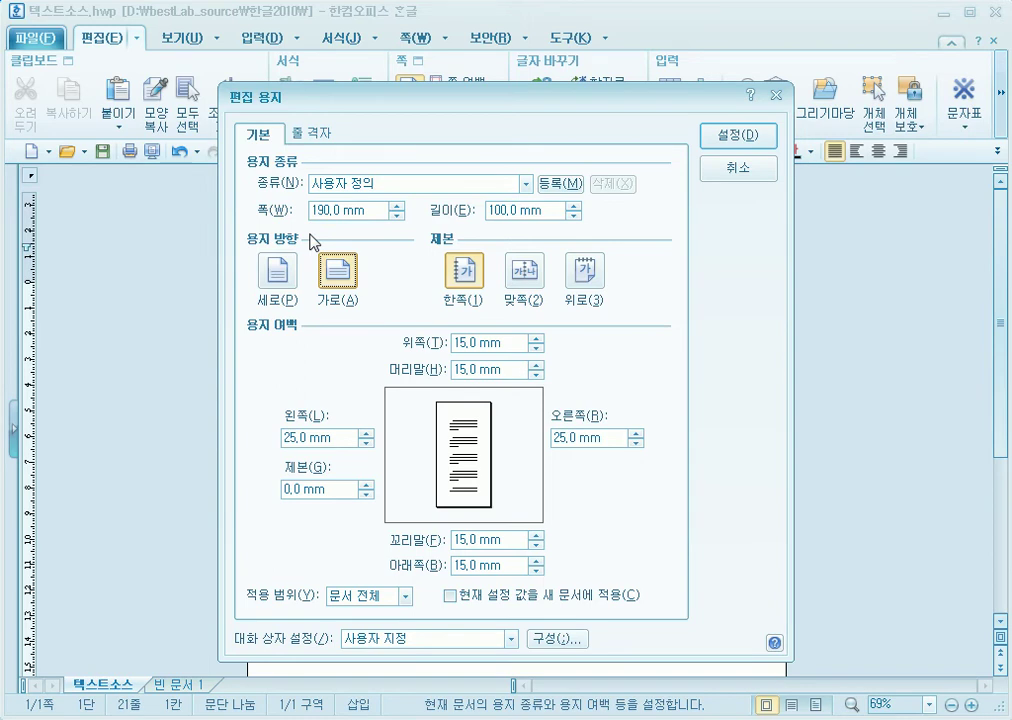
left_click(278, 276)
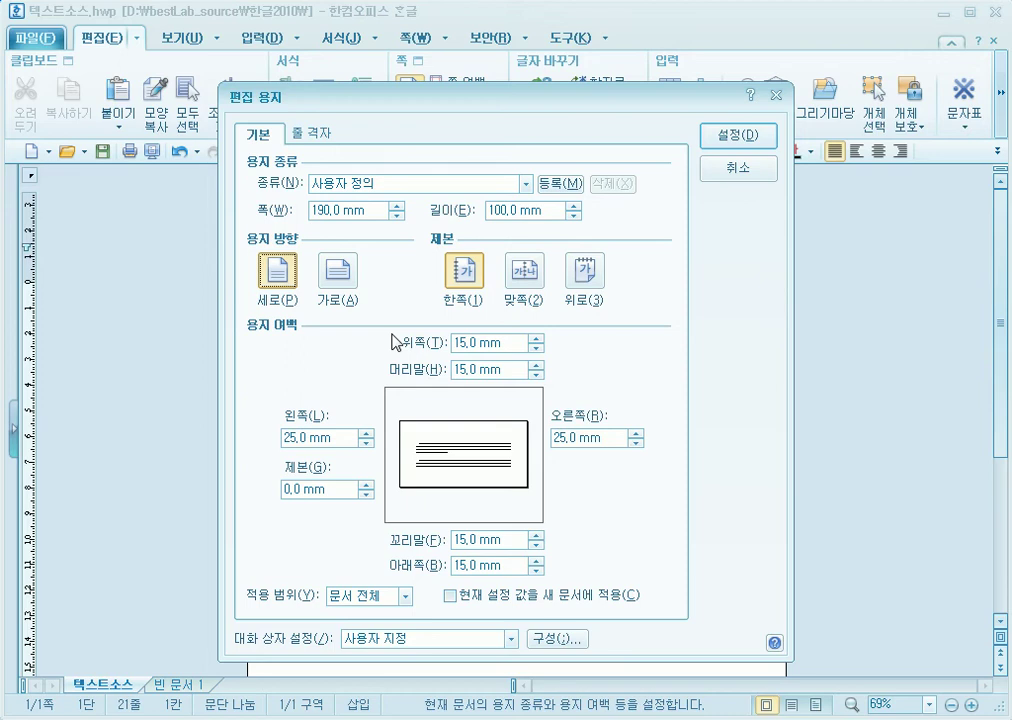
left_click(520, 284)
left_click(461, 286)
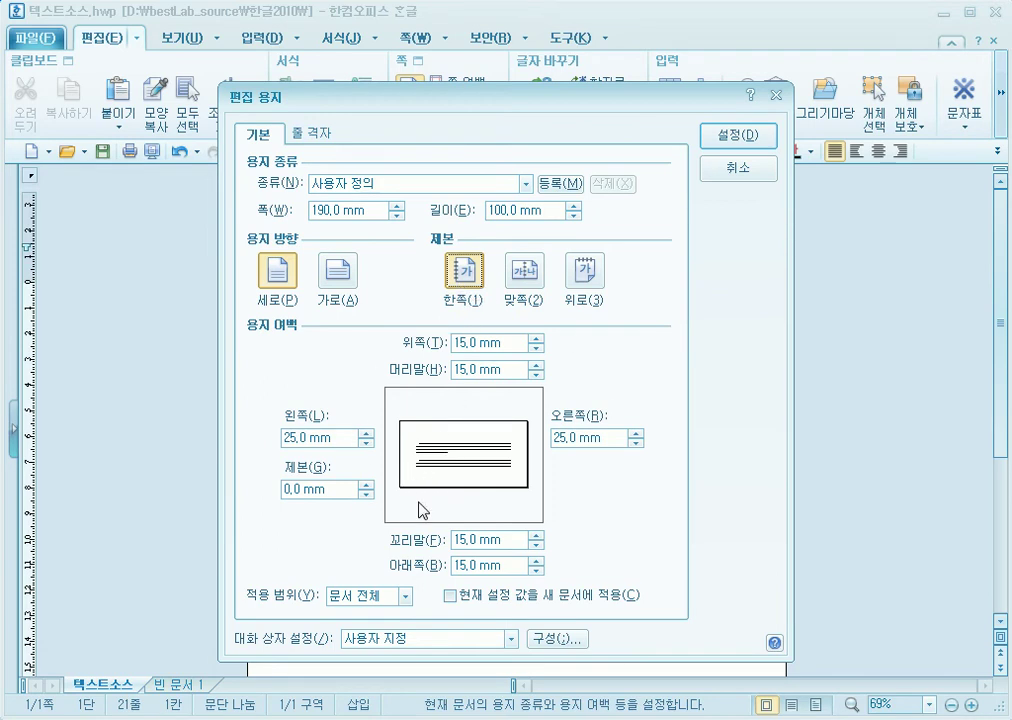
left_click(539, 283)
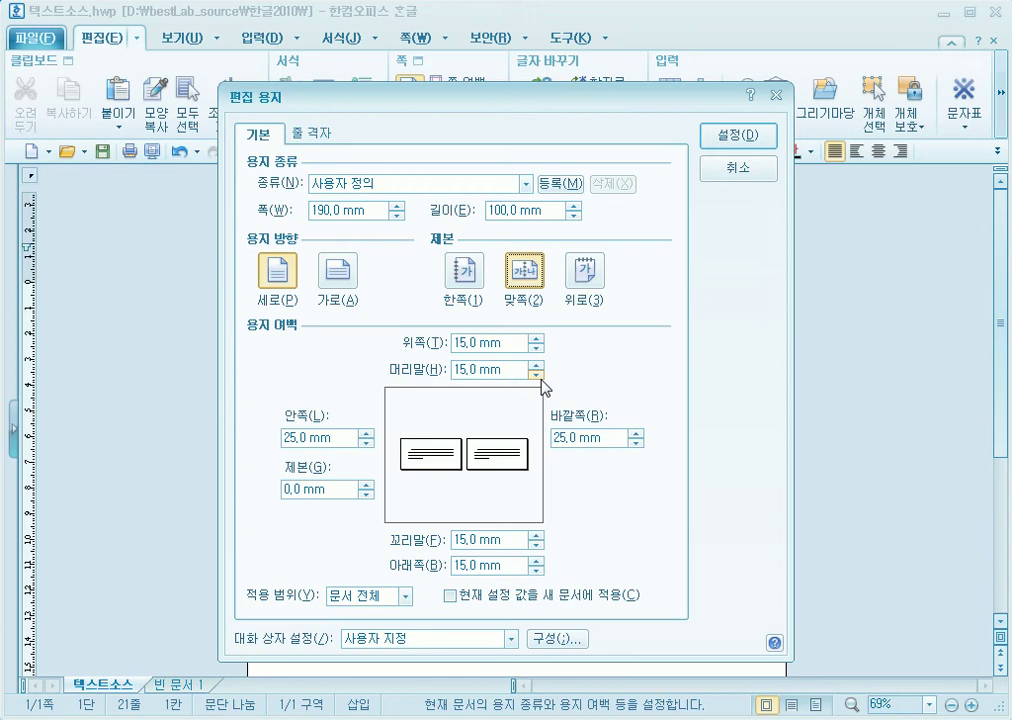
left_click(596, 289)
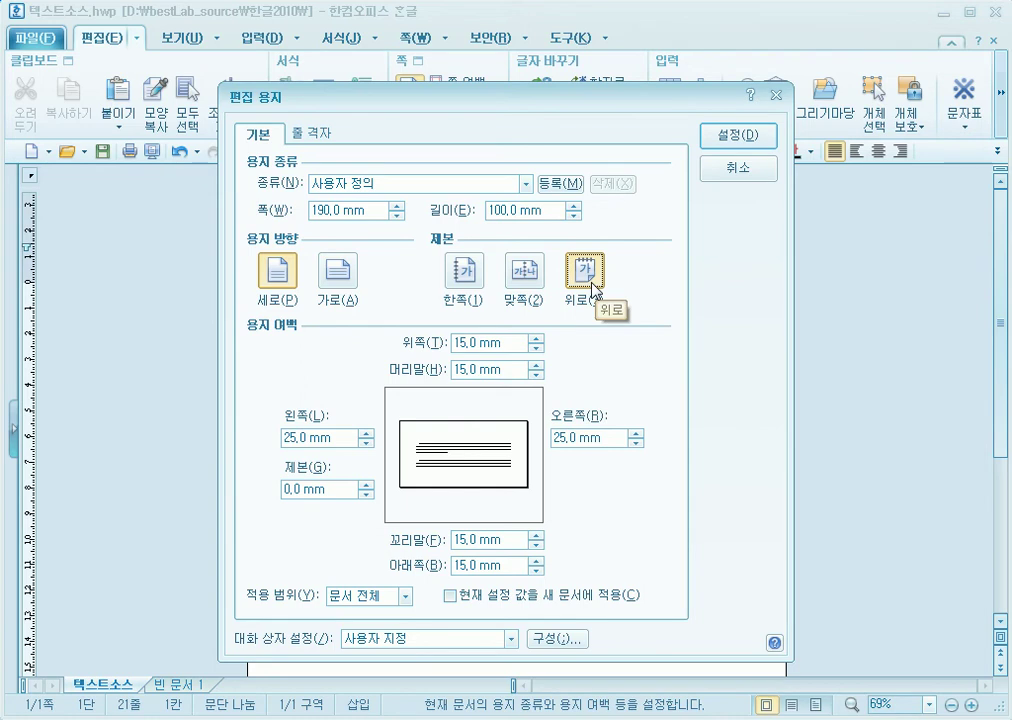
left_click(470, 297)
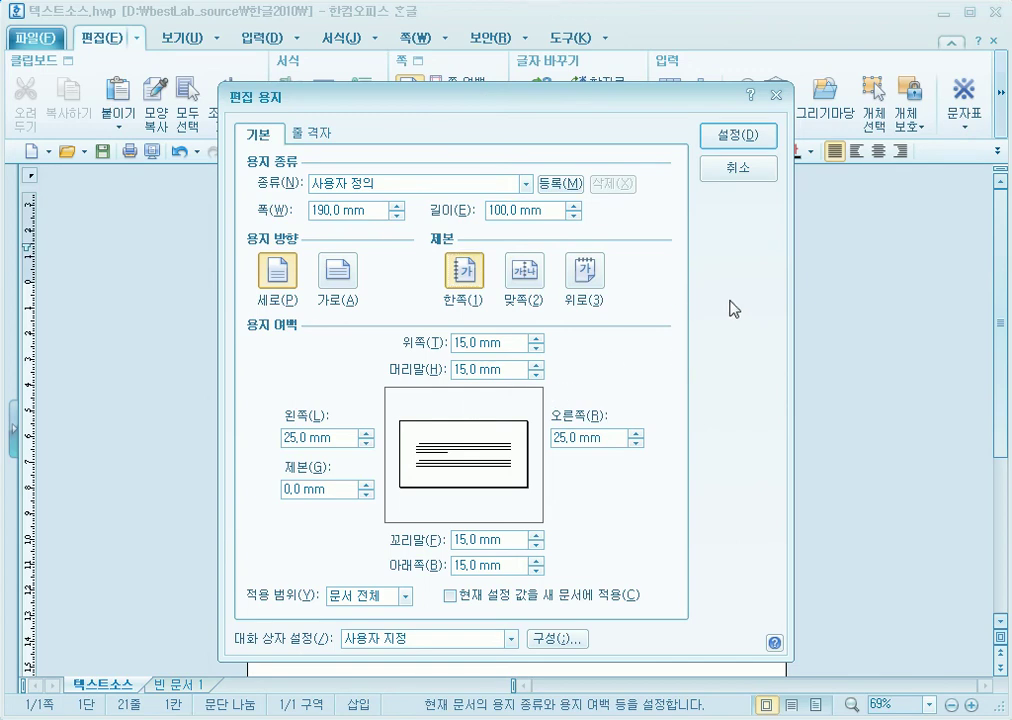
Examine which areas of the page preview the 위쪽, 머리말 and 아래쪽 margins control.
left_click_drag(429, 99, 499, 292)
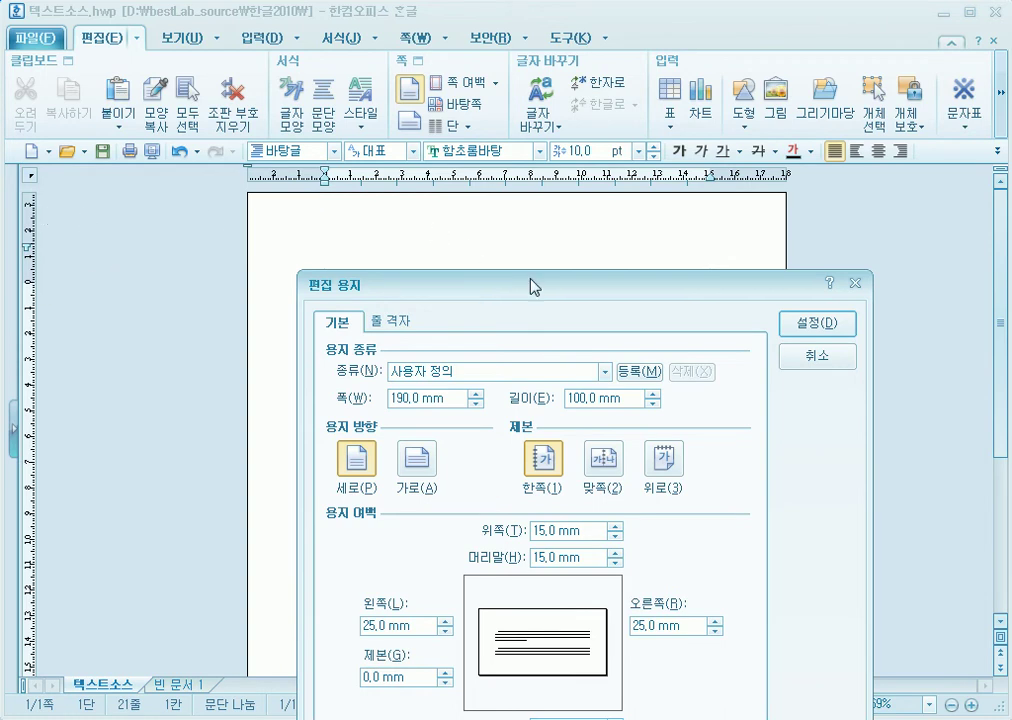
left_click_drag(588, 284, 586, 191)
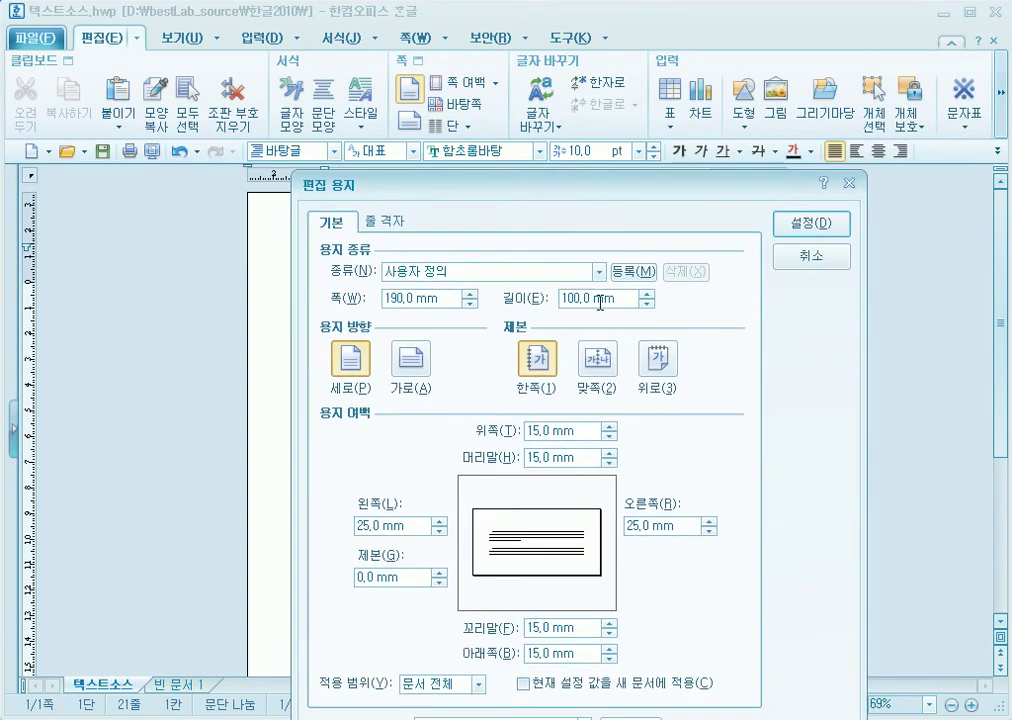
left_click(578, 428)
left_click(498, 657)
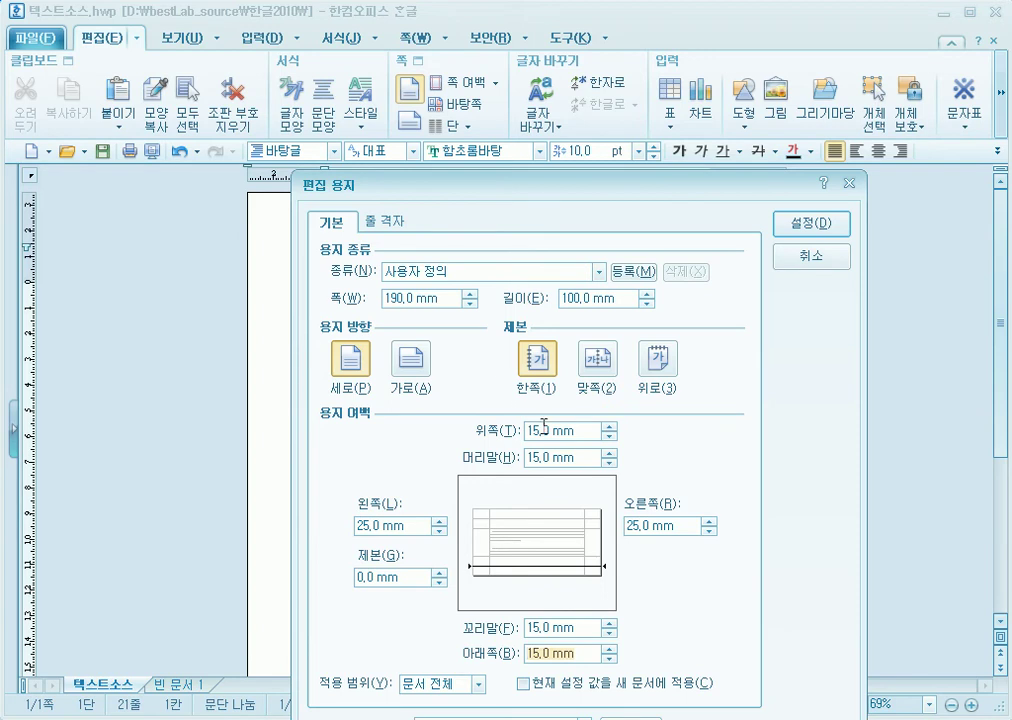
left_click(580, 455)
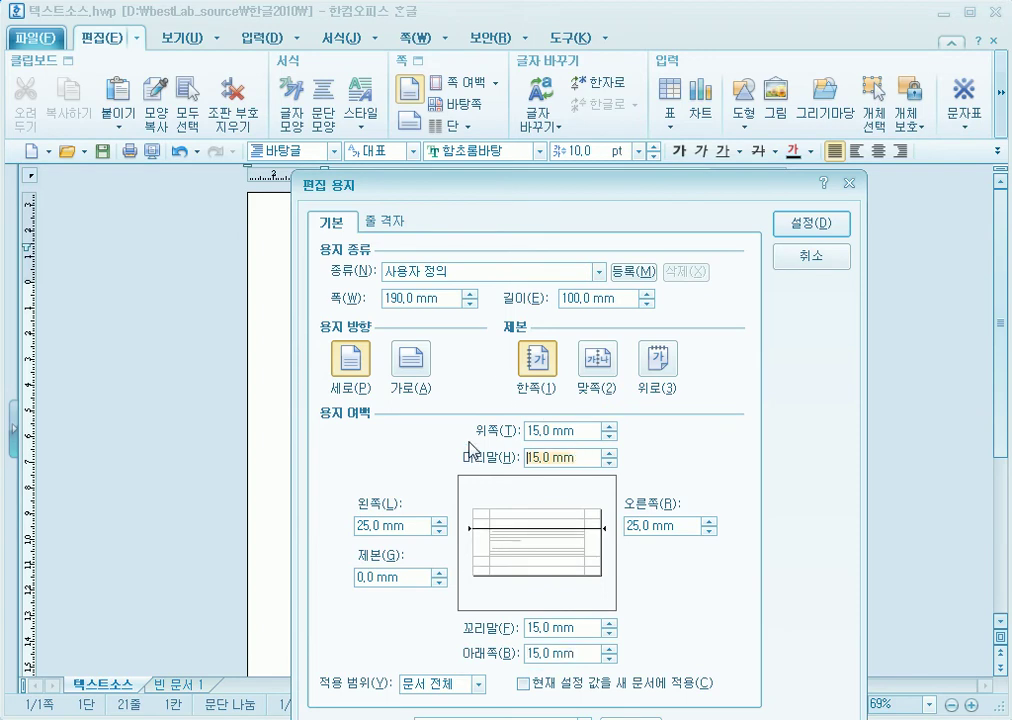
left_click(532, 430)
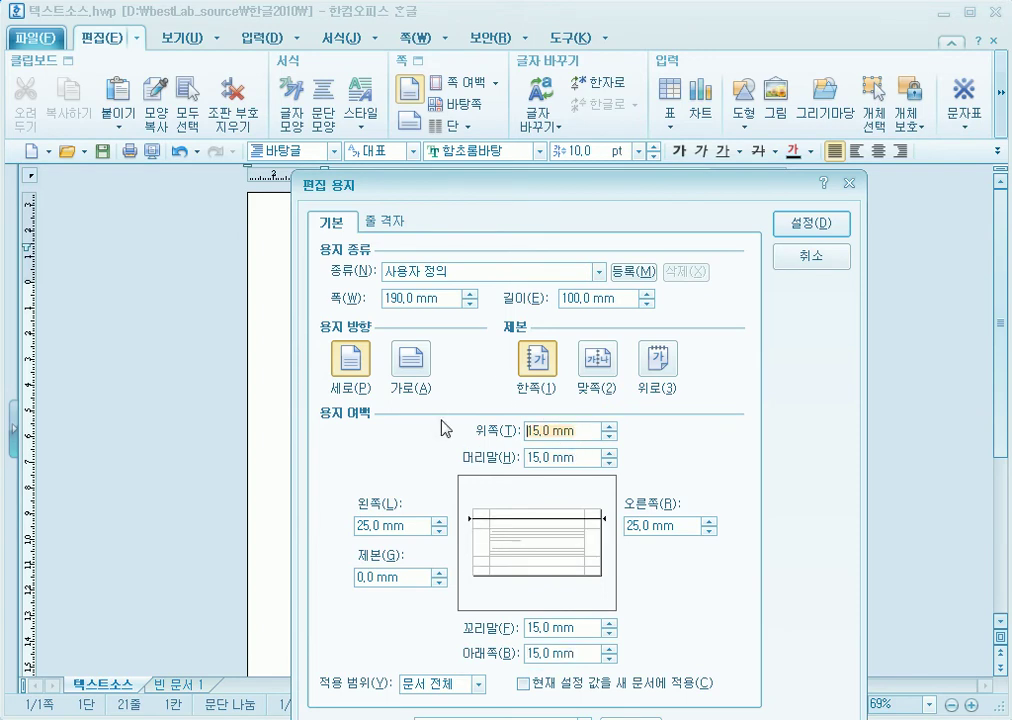
mouse_move(455, 512)
left_mouse_down()
mouse_move(560, 530)
mouse_move(618, 526)
left_mouse_up()
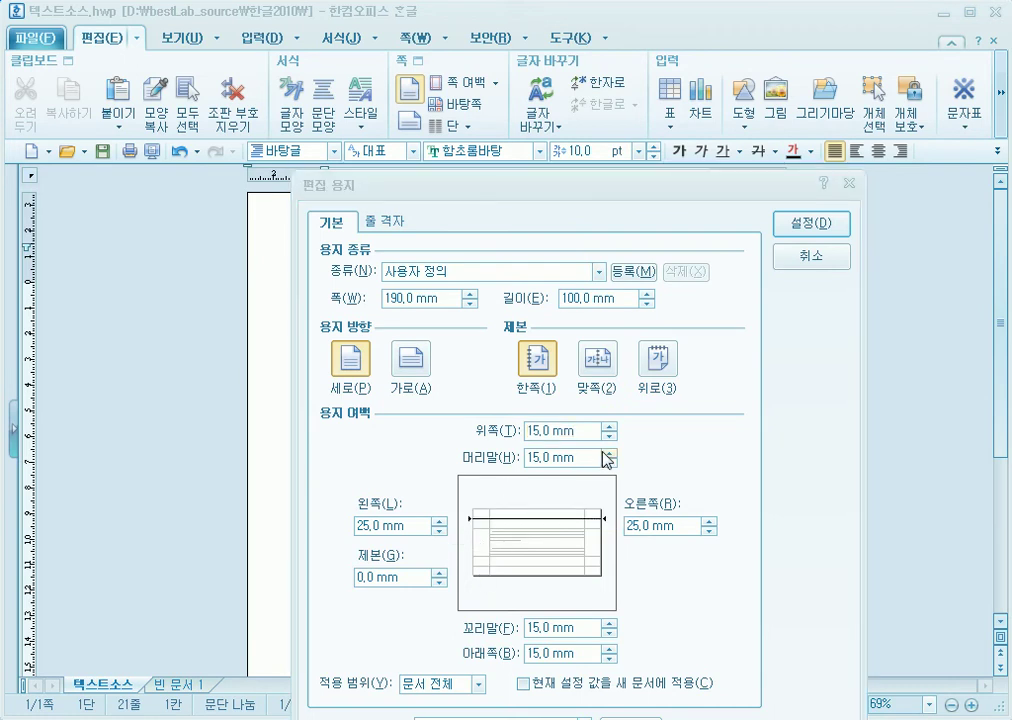
left_click(568, 460)
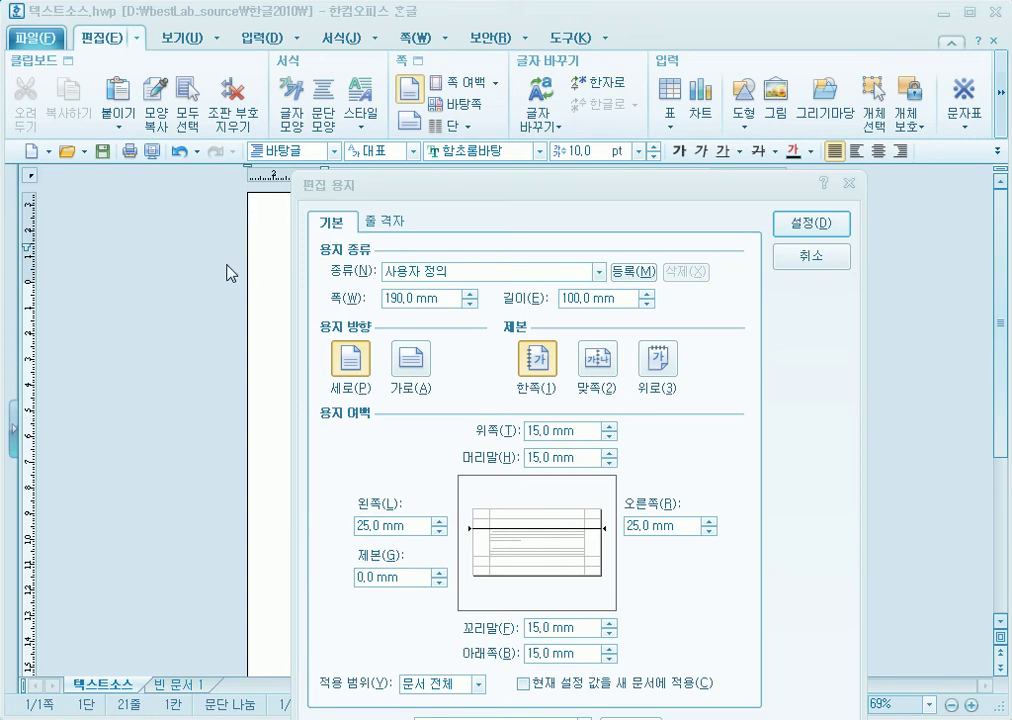
Set the 위쪽 margin of the custom paper to 0.5 mm.
left_click(537, 431)
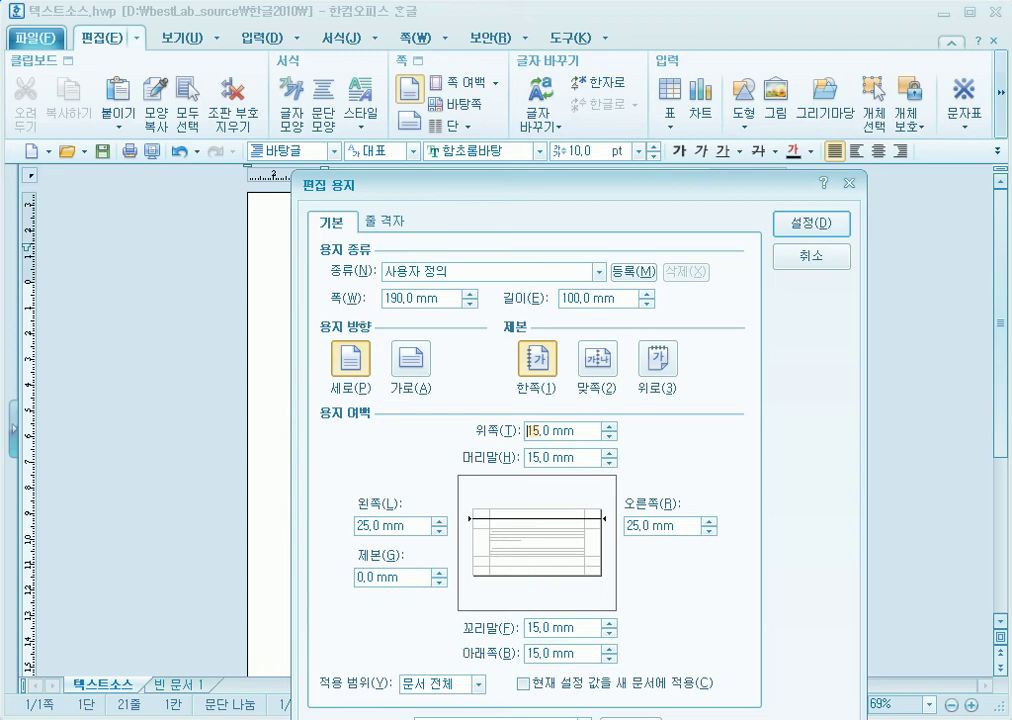
type("0,")
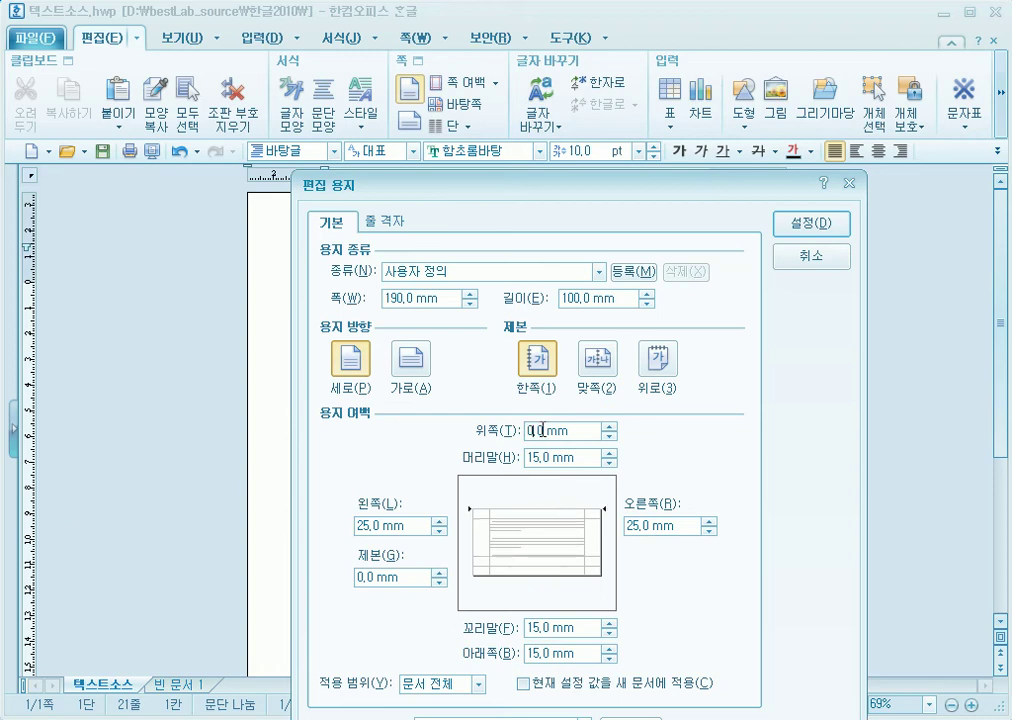
type("5")
left_click(551, 459)
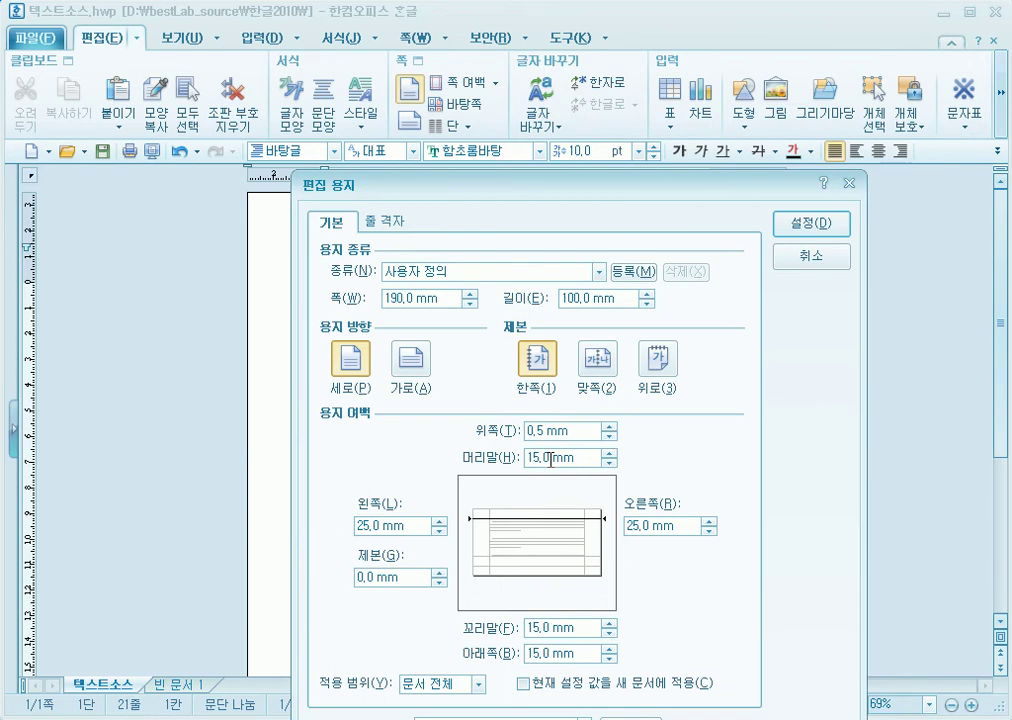
left_click(557, 432)
Set the 꼬리말 margin to 0 mm and apply the page setup to the 텍스트소스 document.
left_click_drag(552, 627, 355, 628)
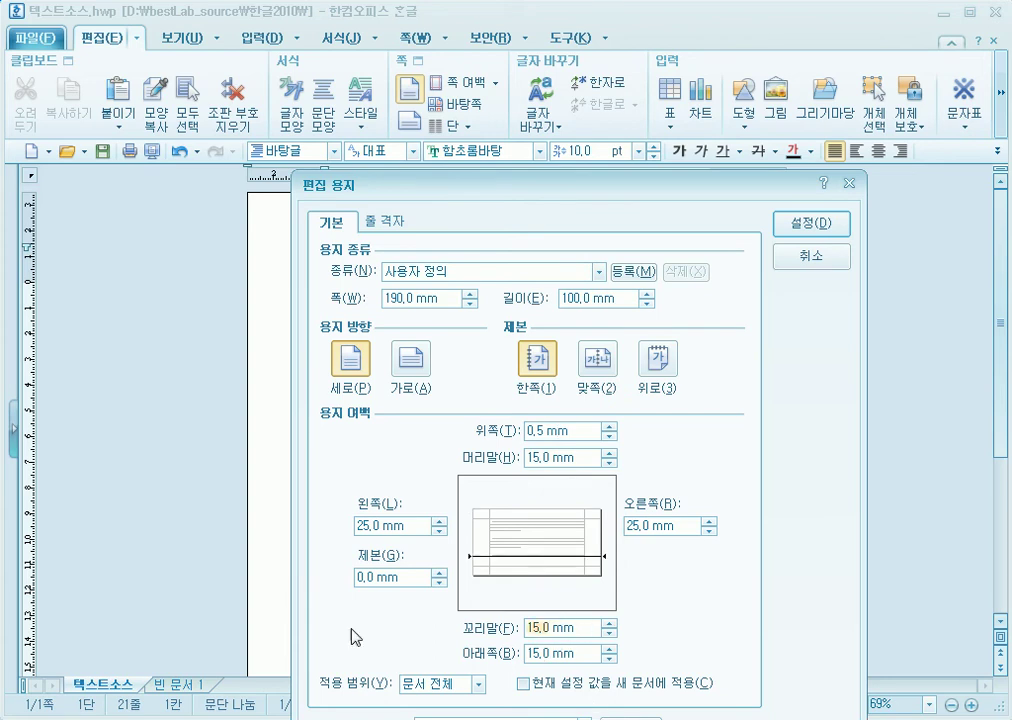
type("0")
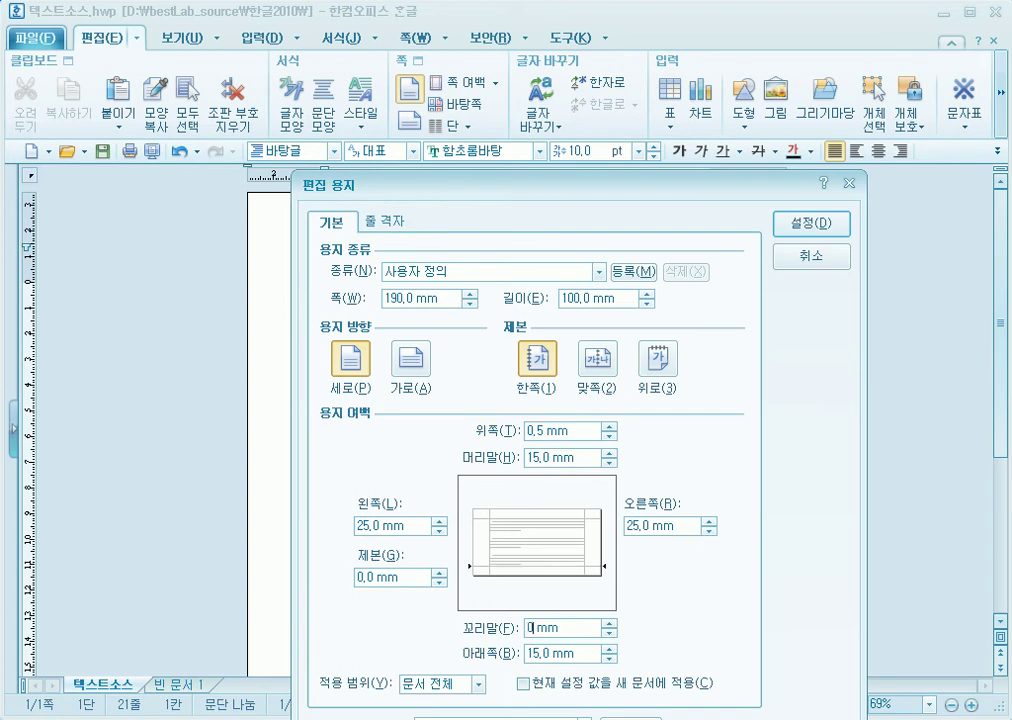
left_click(530, 478)
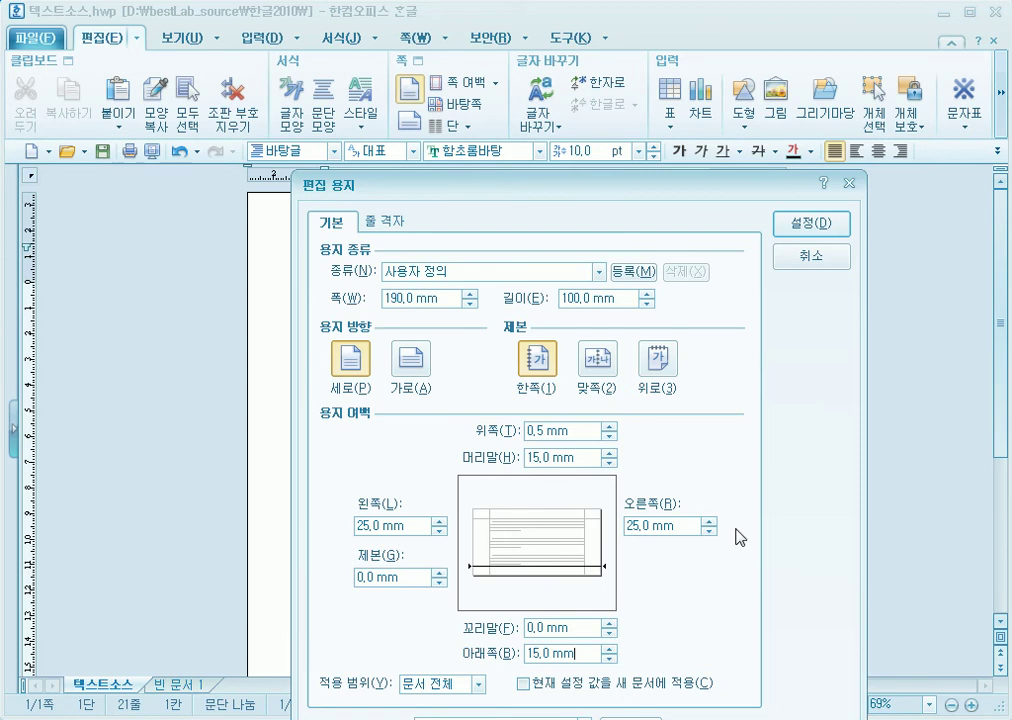
left_click(804, 224)
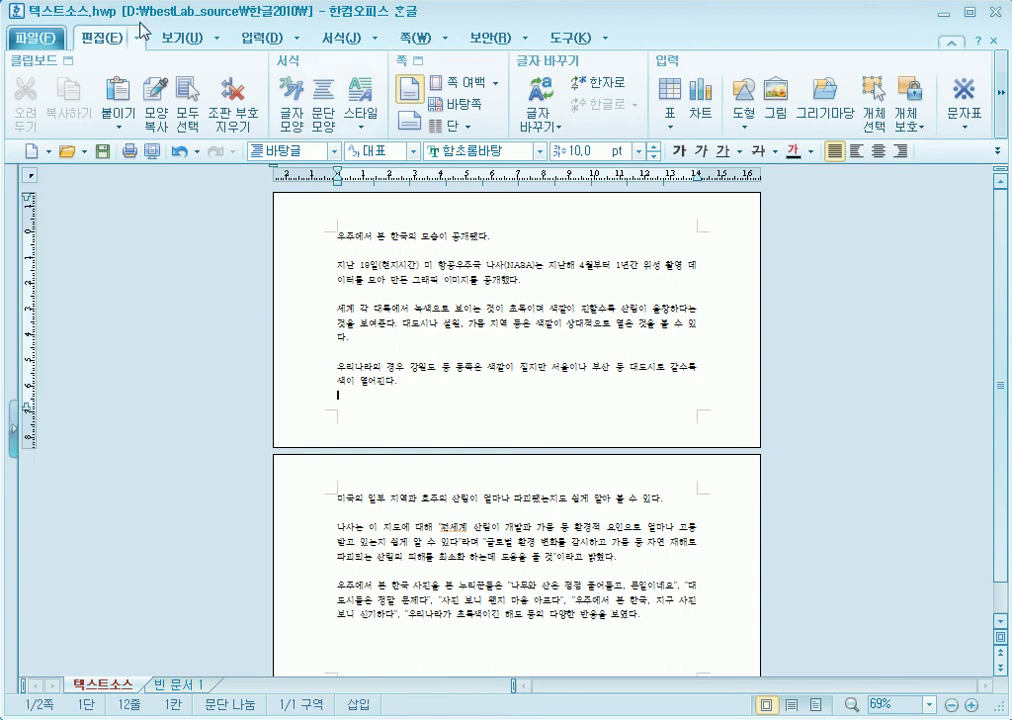
Reopen the page setup of the 텍스트소스 document and check the custom paper's width and length.
left_click(40, 38)
left_click(57, 228)
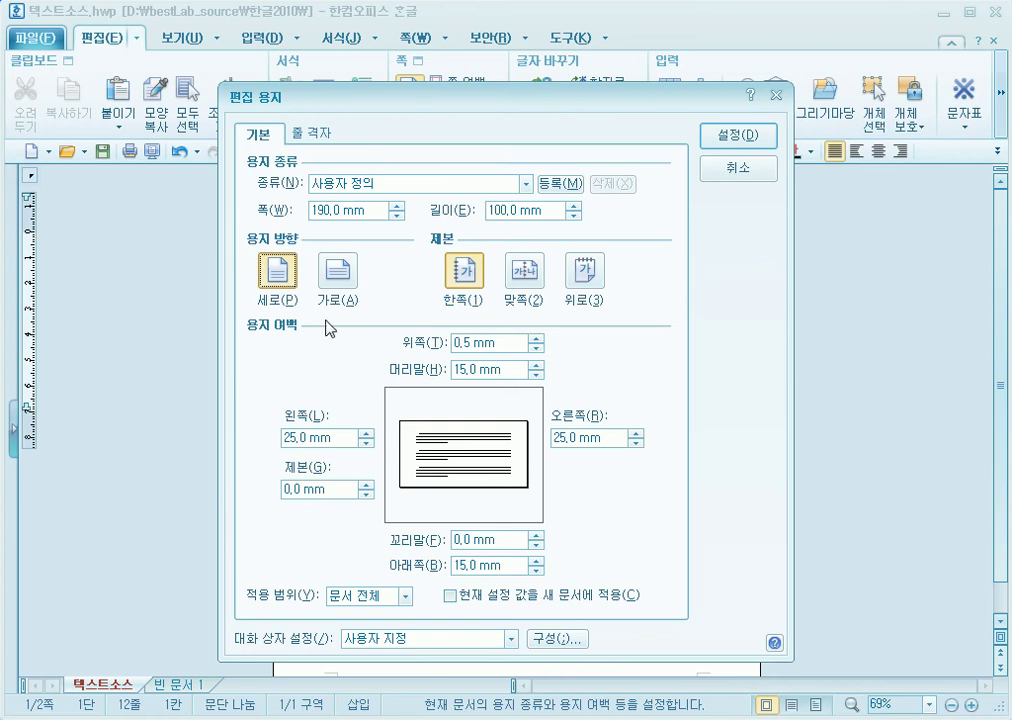
left_click_drag(339, 214, 308, 216)
key("Tab")
left_click(373, 213)
left_click_drag(373, 216, 291, 213)
left_click_drag(548, 208, 493, 210)
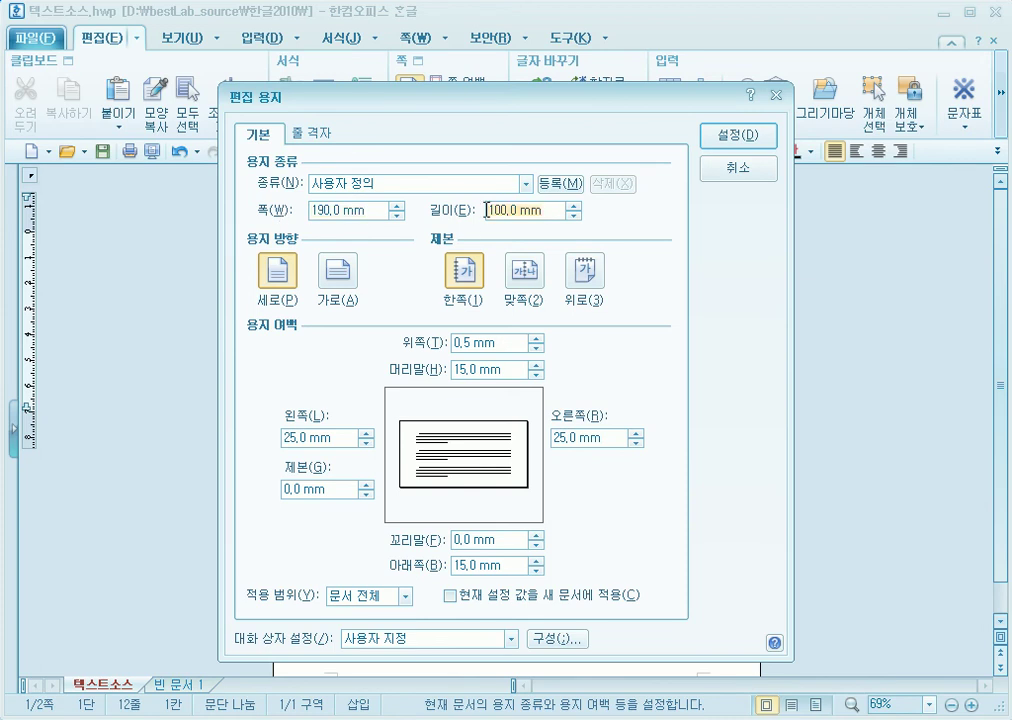
Compare the 세로 and 가로 orientations against the paper's width and length, and confirm the page setup with 세로 selected.
left_click(289, 266)
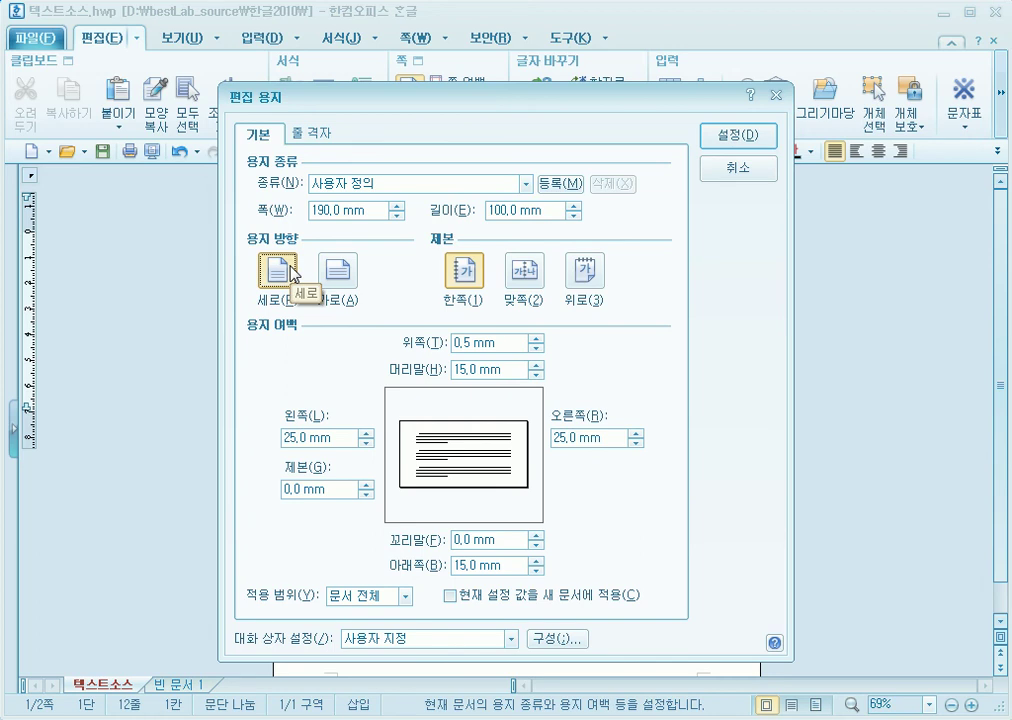
left_click(339, 271)
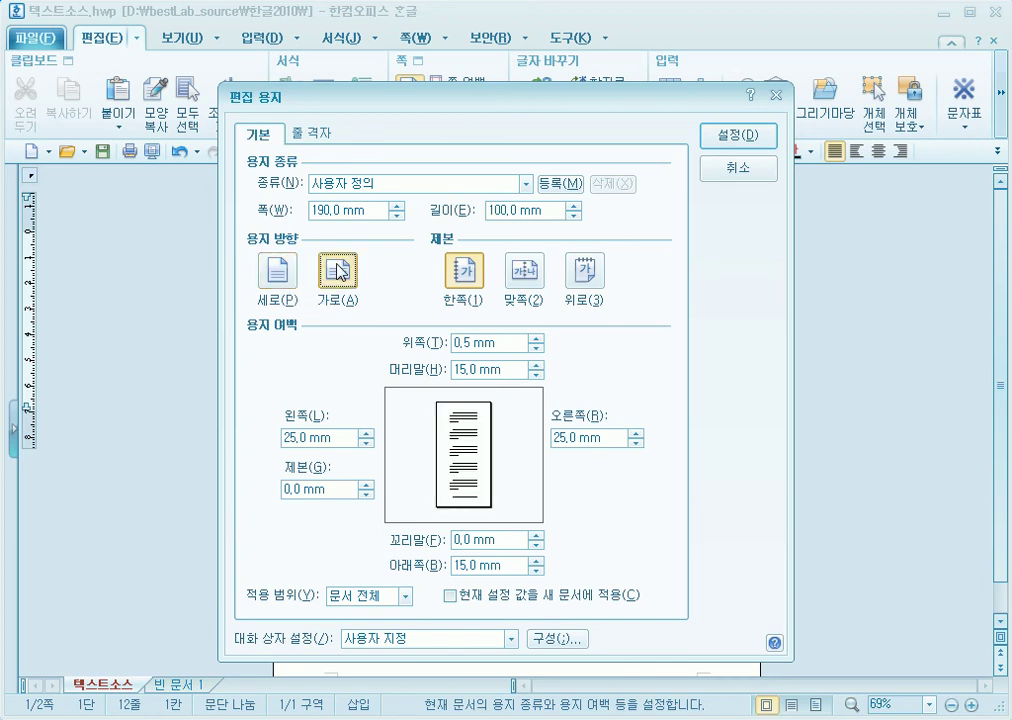
left_click(289, 270)
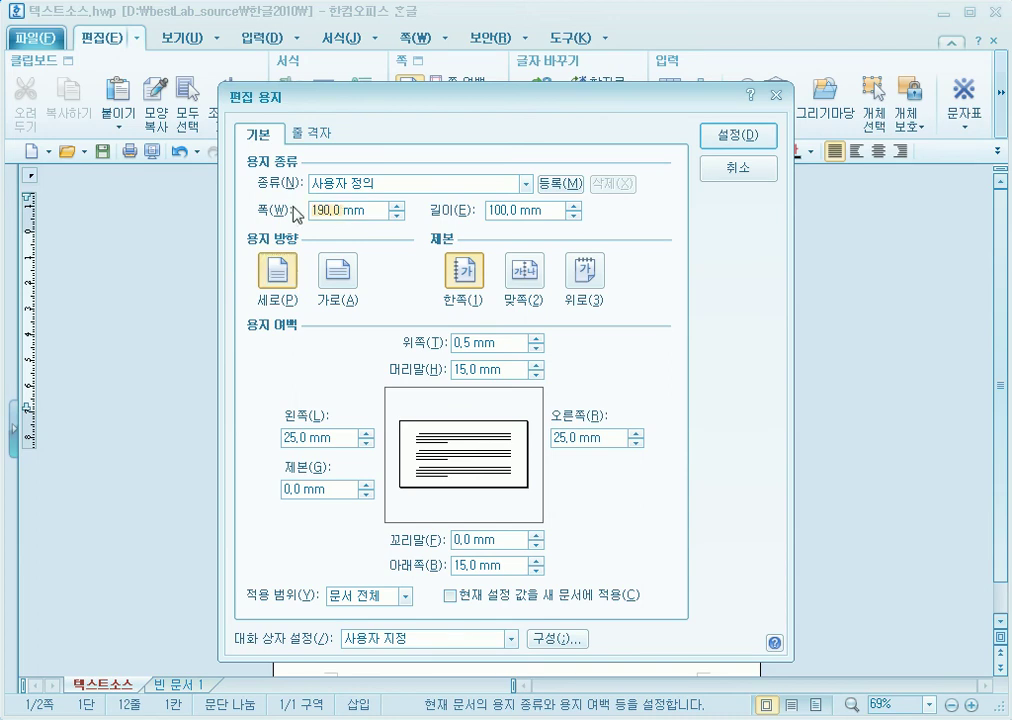
left_click_drag(515, 210, 480, 217)
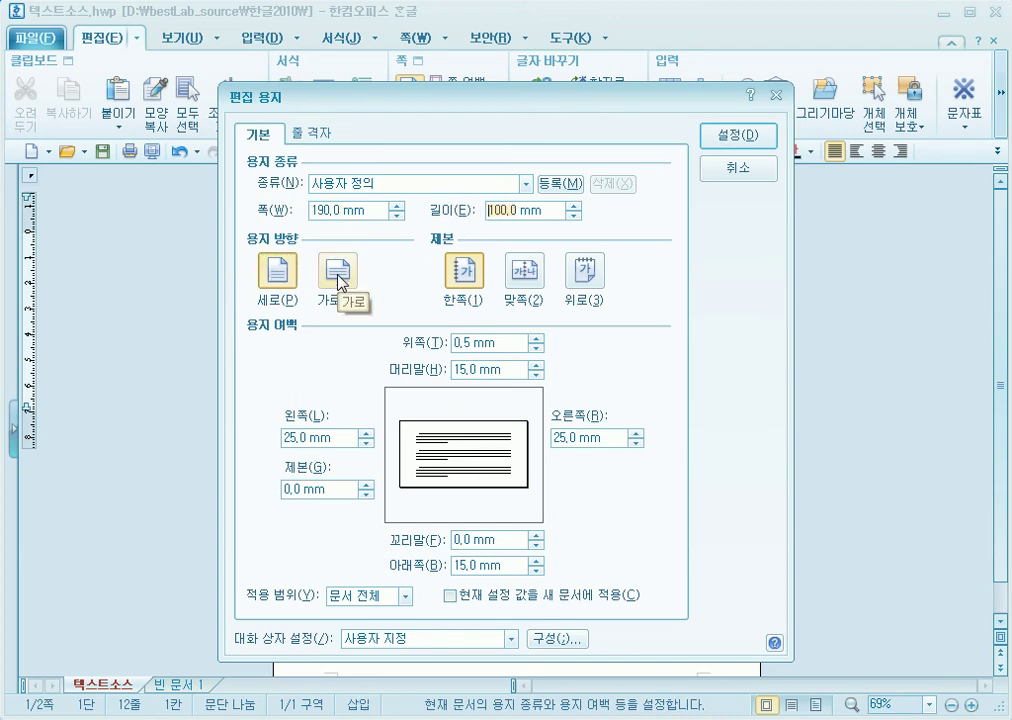
left_click_drag(348, 210, 297, 211)
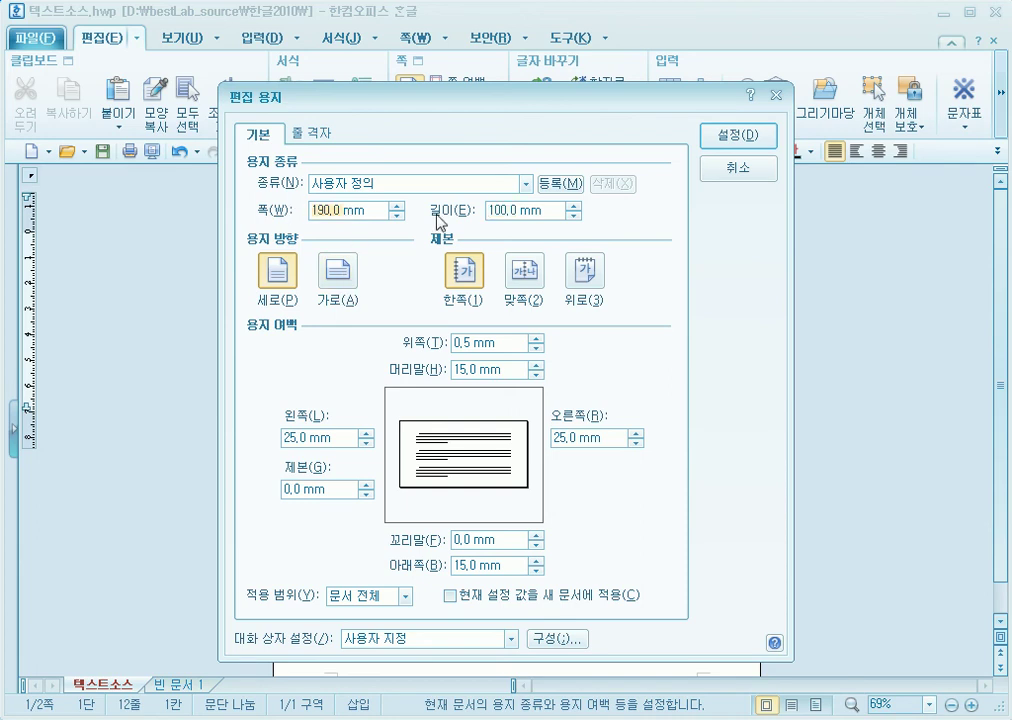
left_click(294, 285)
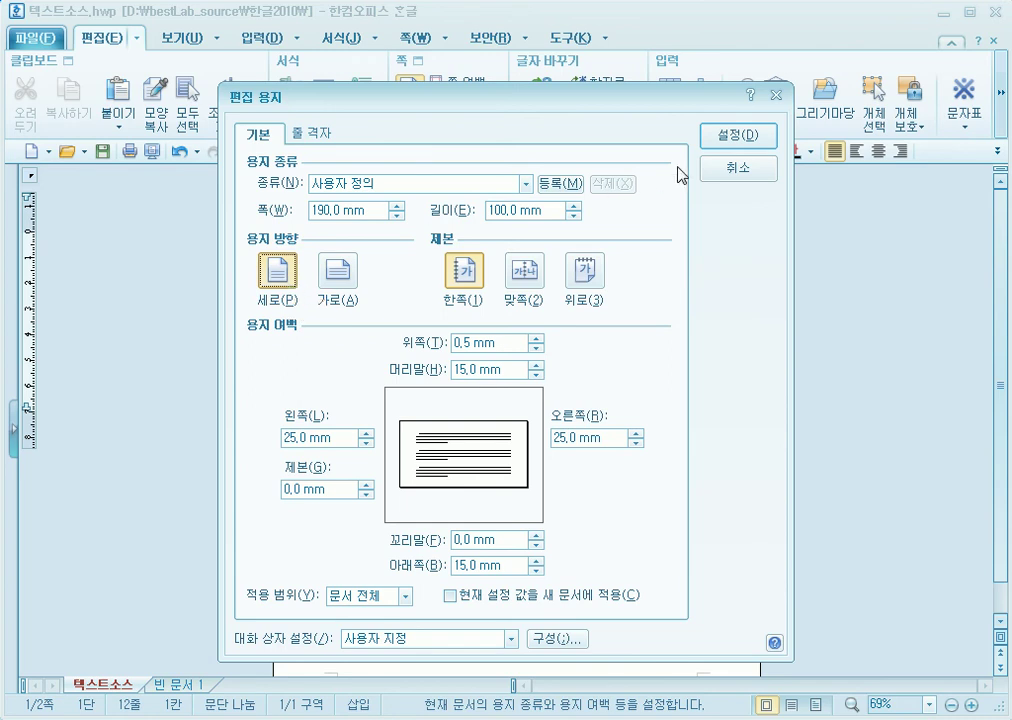
left_click(730, 142)
left_click(494, 279)
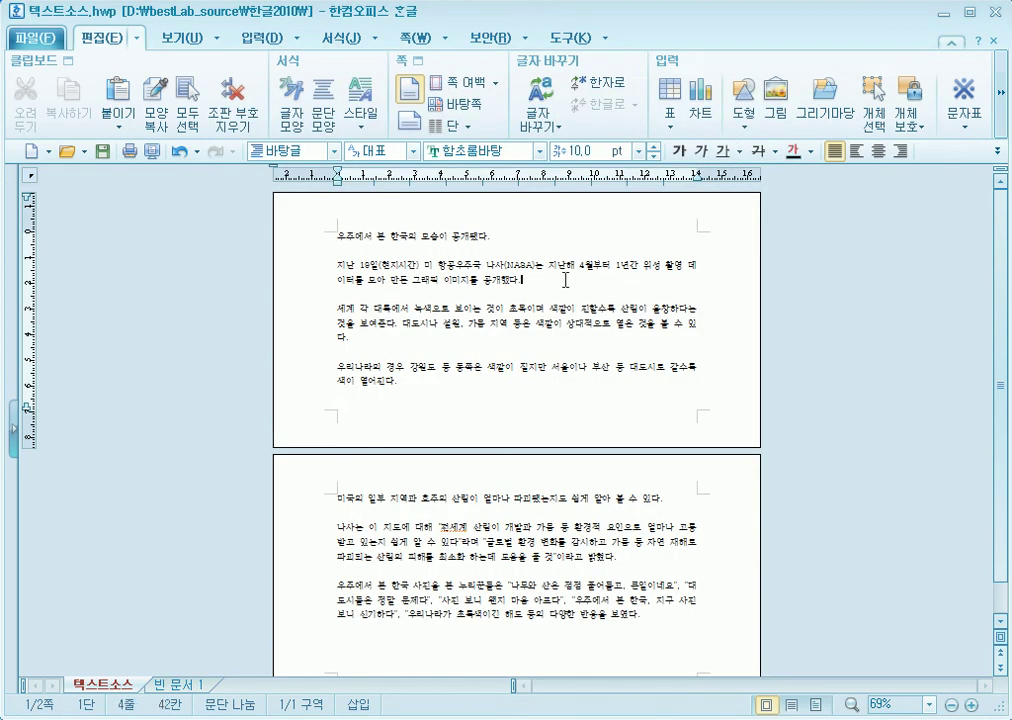
Zoom the 텍스트소스 document in to about 119% and examine the margin corners and page edges on both pages.
left_click(934, 706)
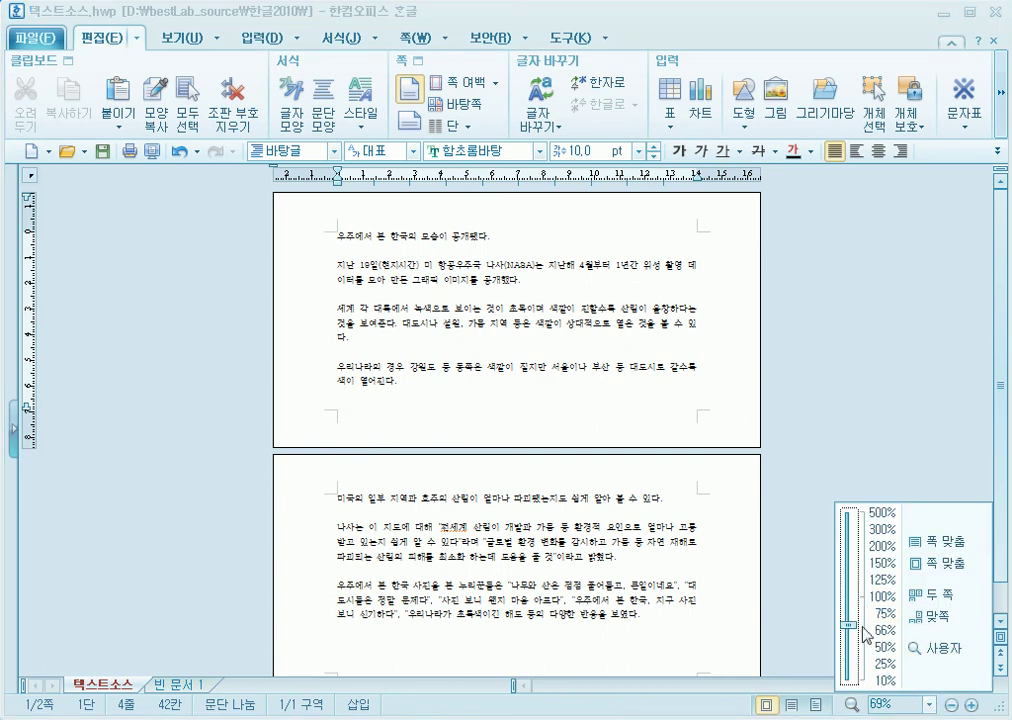
left_click_drag(855, 629, 855, 587)
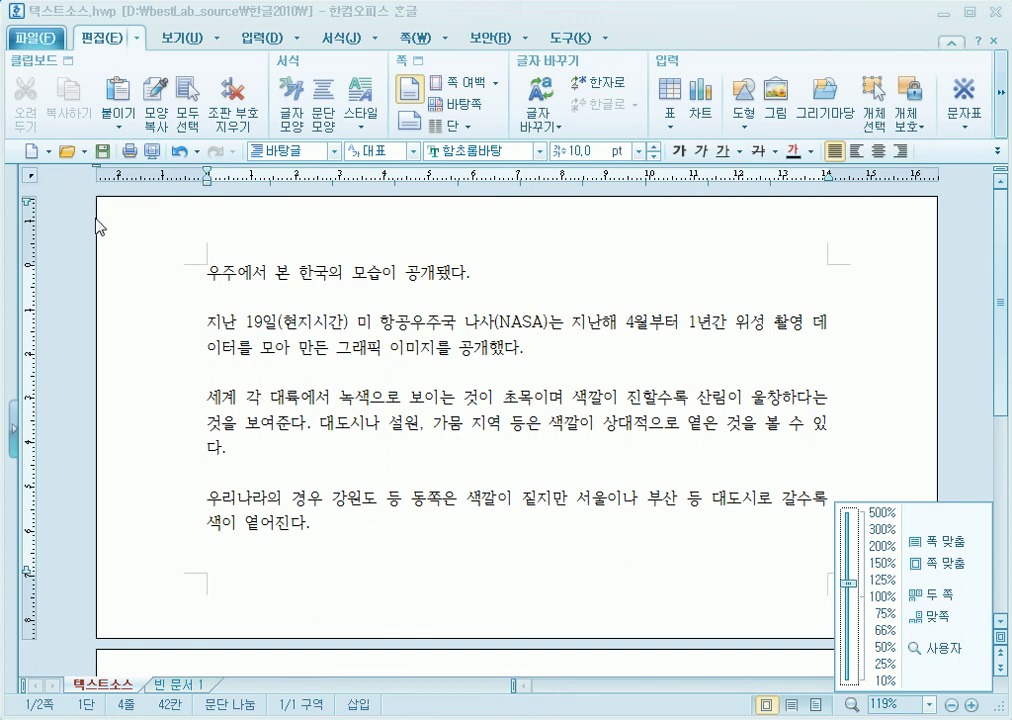
left_click(200, 280)
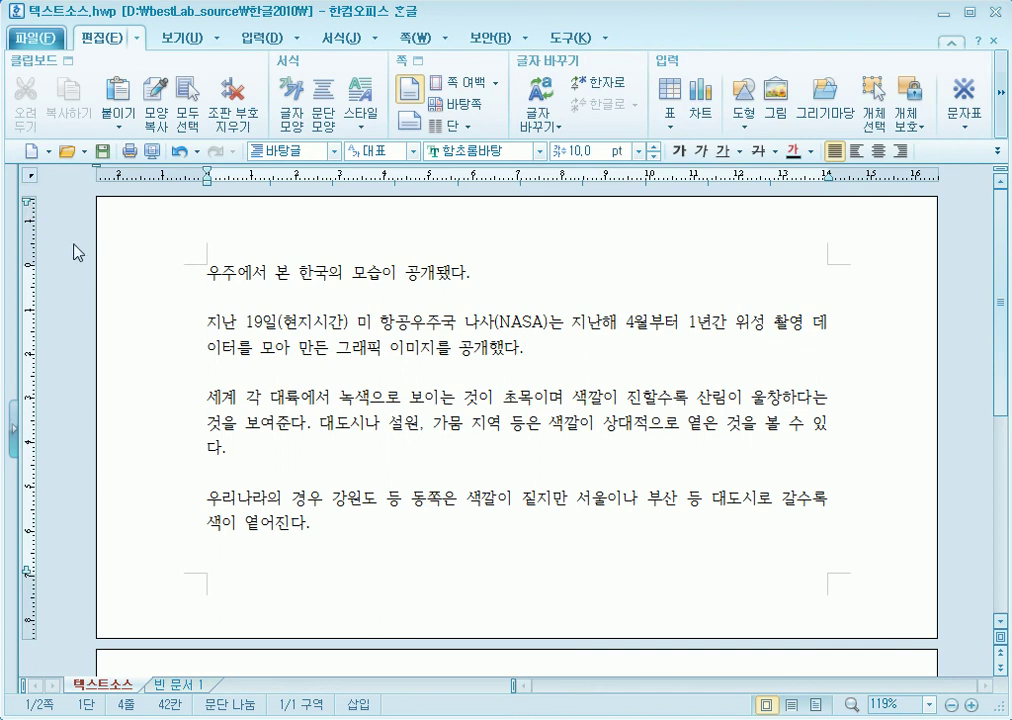
left_click(217, 228)
scroll(217, 228, "down", 4)
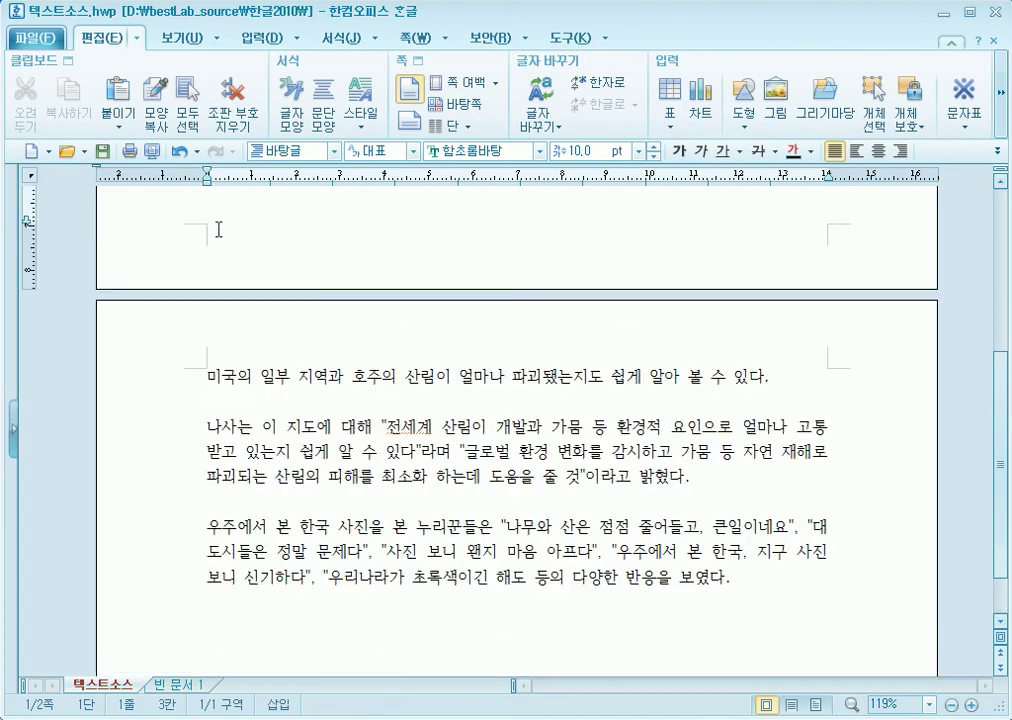
scroll(217, 228, "up", 1)
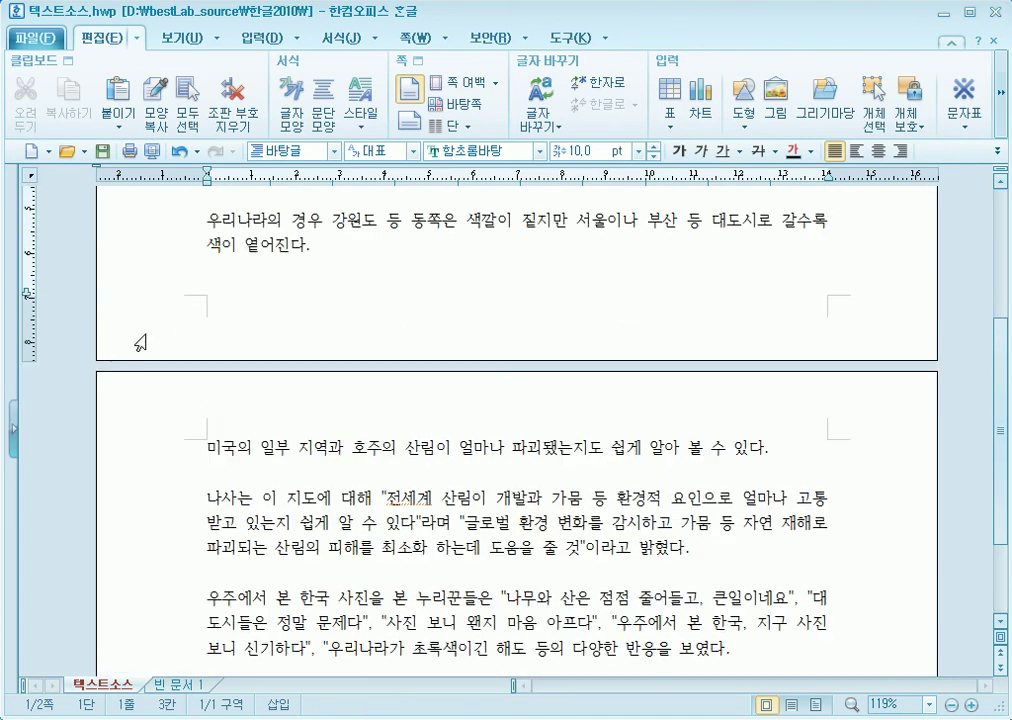
left_click(225, 310)
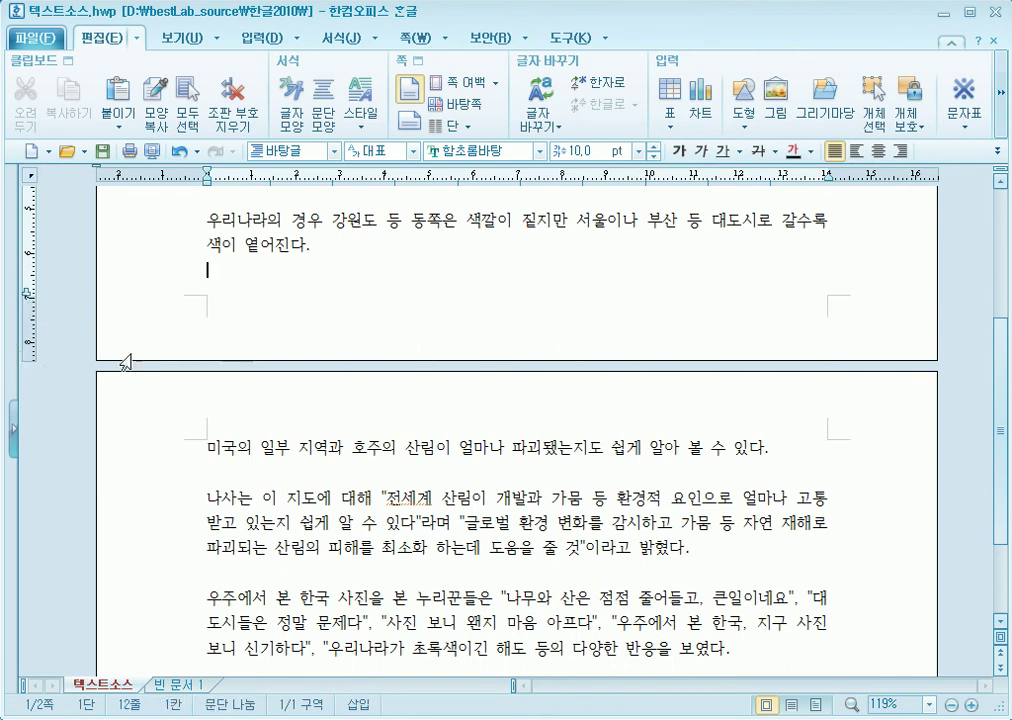
scroll(226, 322, "up", 4)
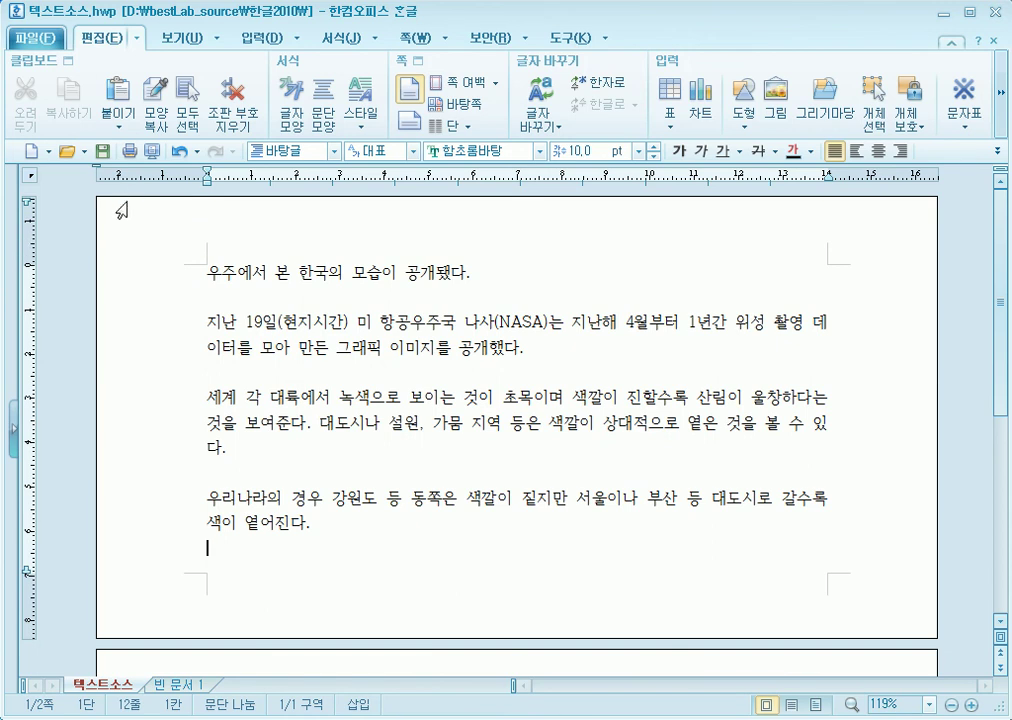
Reopen the page setup of 텍스트소스, check the 왼쪽 margin in the preview, and confirm the settings.
left_click(38, 38)
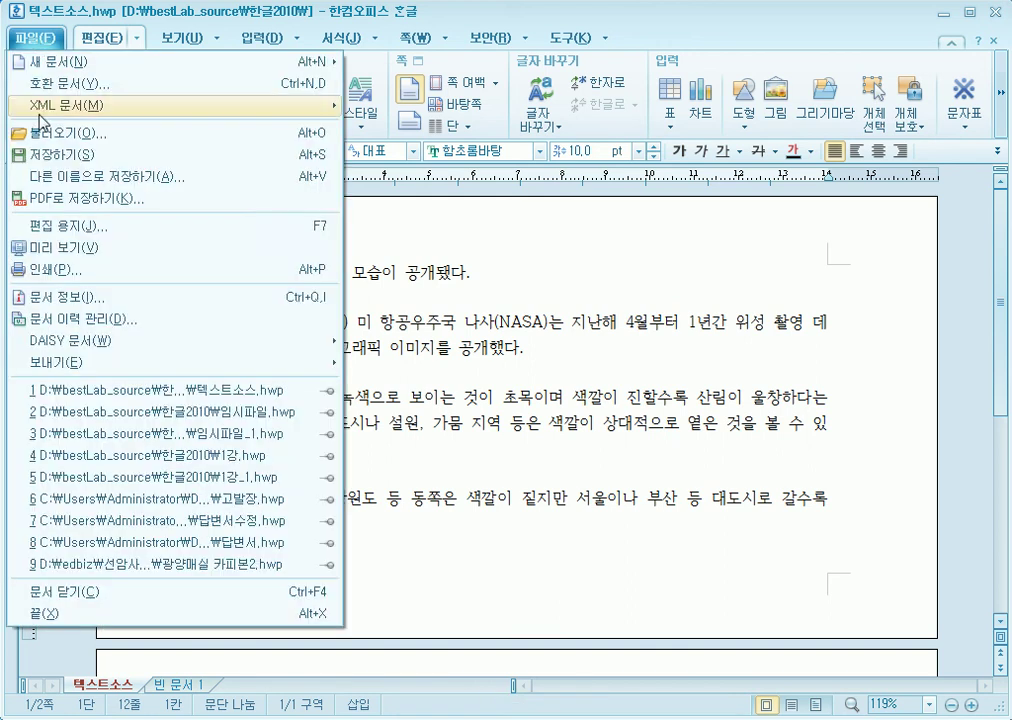
left_click(70, 228)
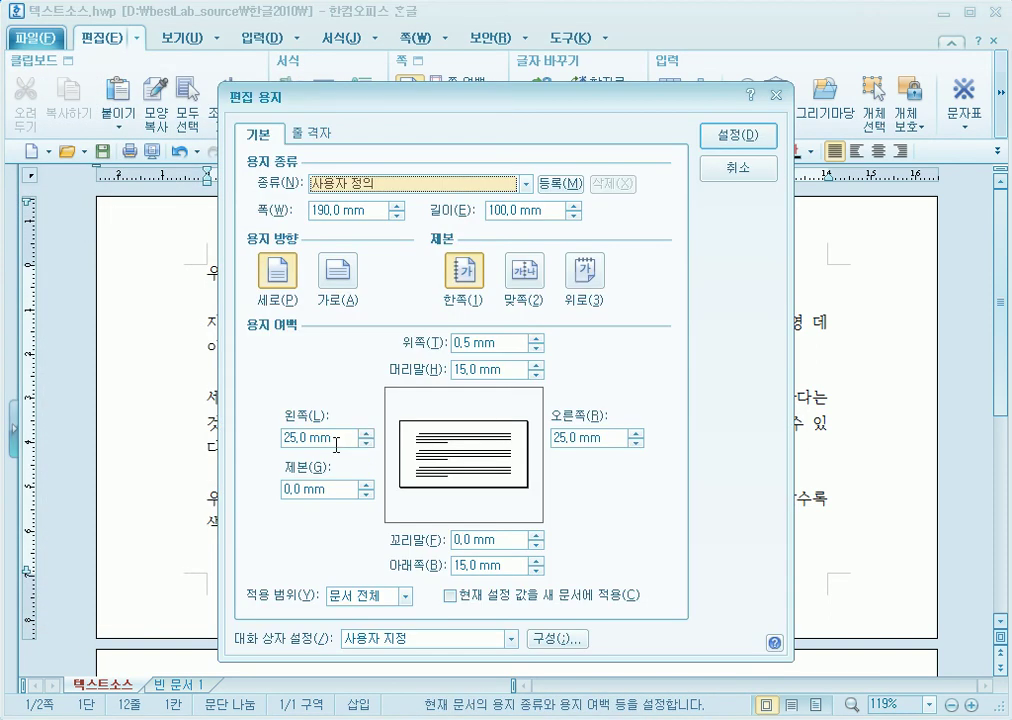
left_click(290, 438)
left_click(295, 438)
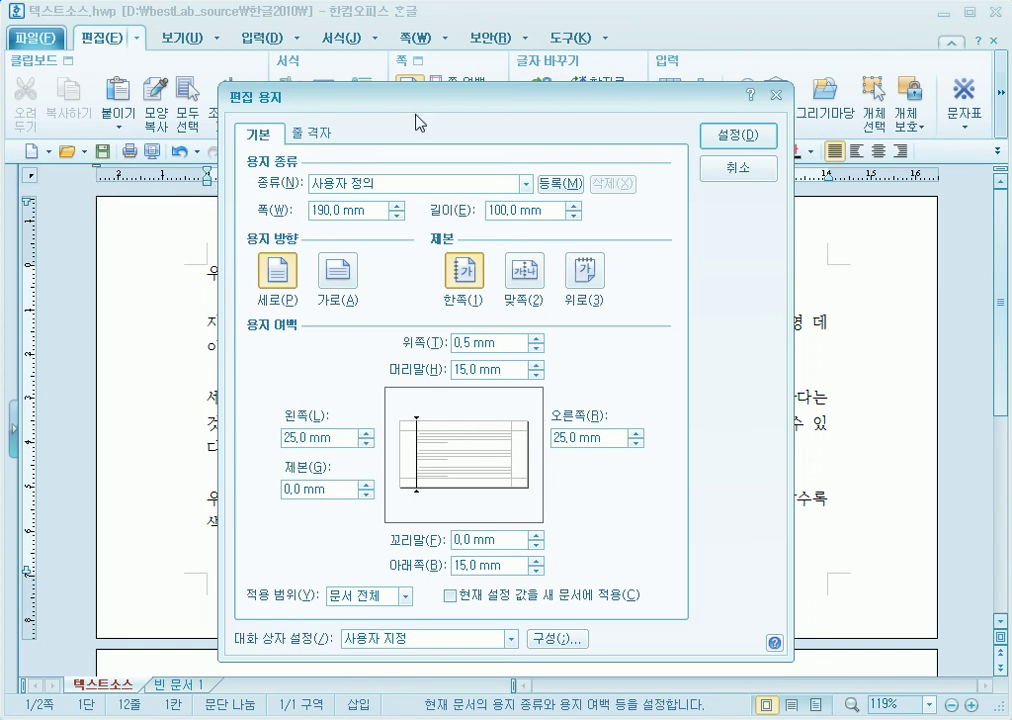
left_click(740, 138)
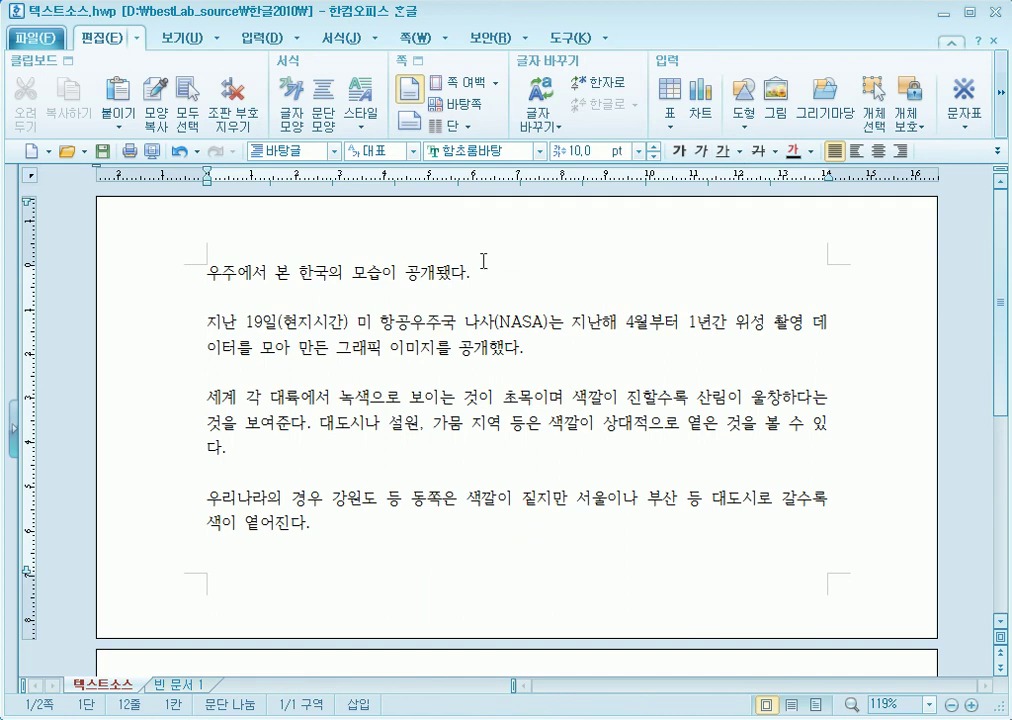
Compare where the first line of 텍스트소스 starts with the page's left margin.
left_click(176, 282)
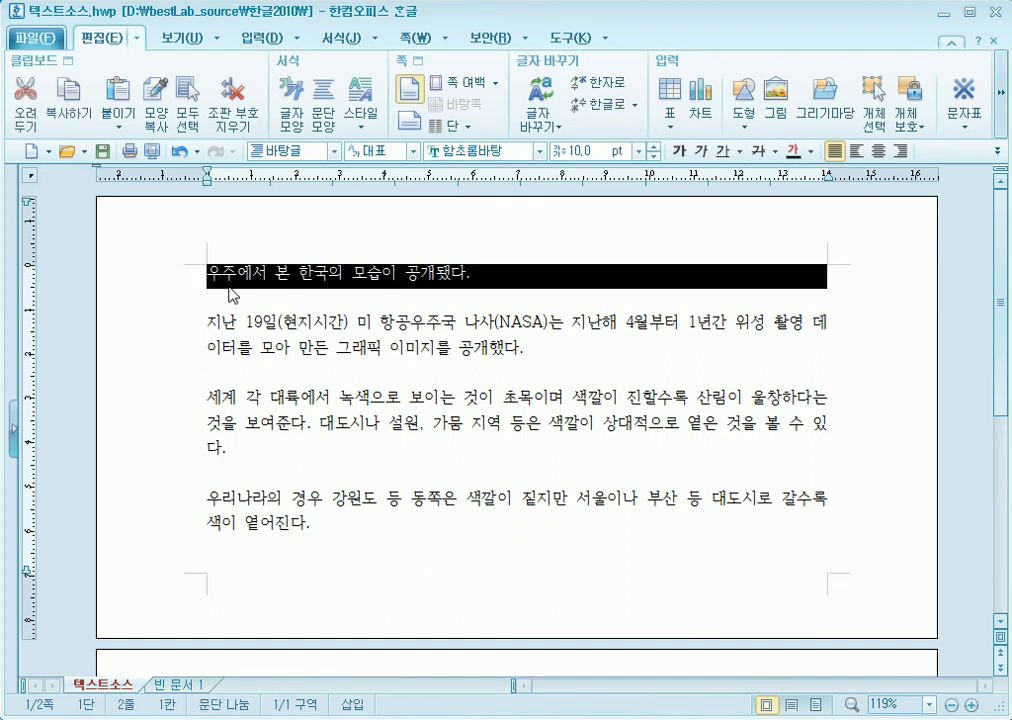
left_click(209, 273)
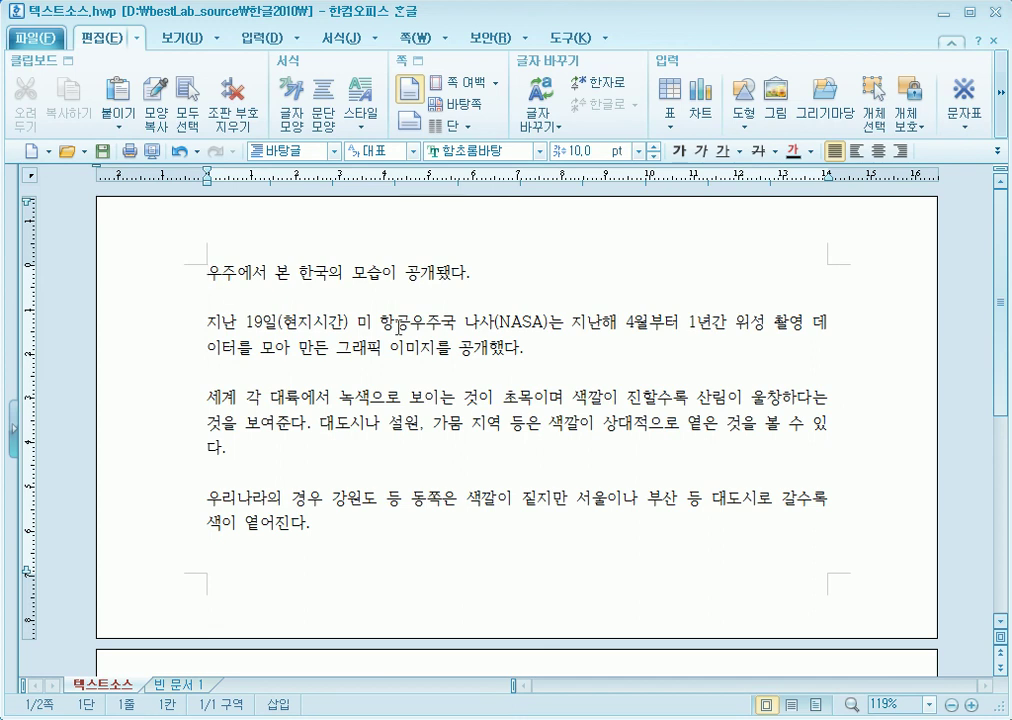
scroll(400, 326, "down", 3)
scroll(400, 326, "up", 3)
Switch to the 빈 문서 1 document and look over its text on the page.
left_click(190, 684)
scroll(458, 420, "down", 1)
scroll(458, 420, "up", 1)
scroll(540, 386, "down", 3)
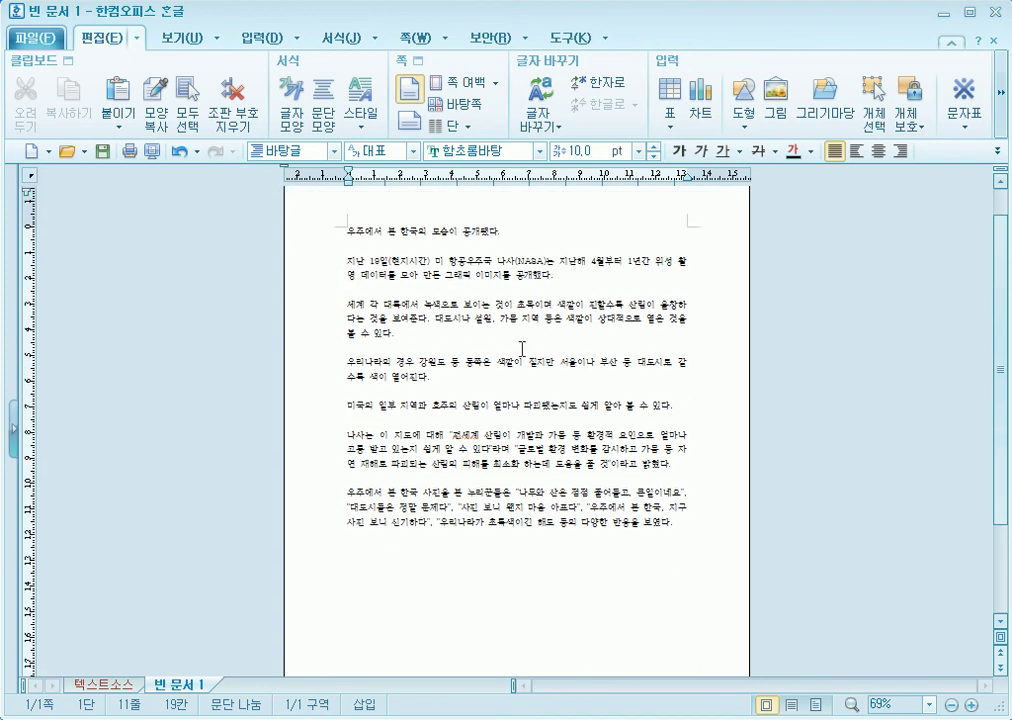
scroll(530, 345, "up", 3)
scroll(532, 345, "down", 3)
scroll(537, 350, "up", 3)
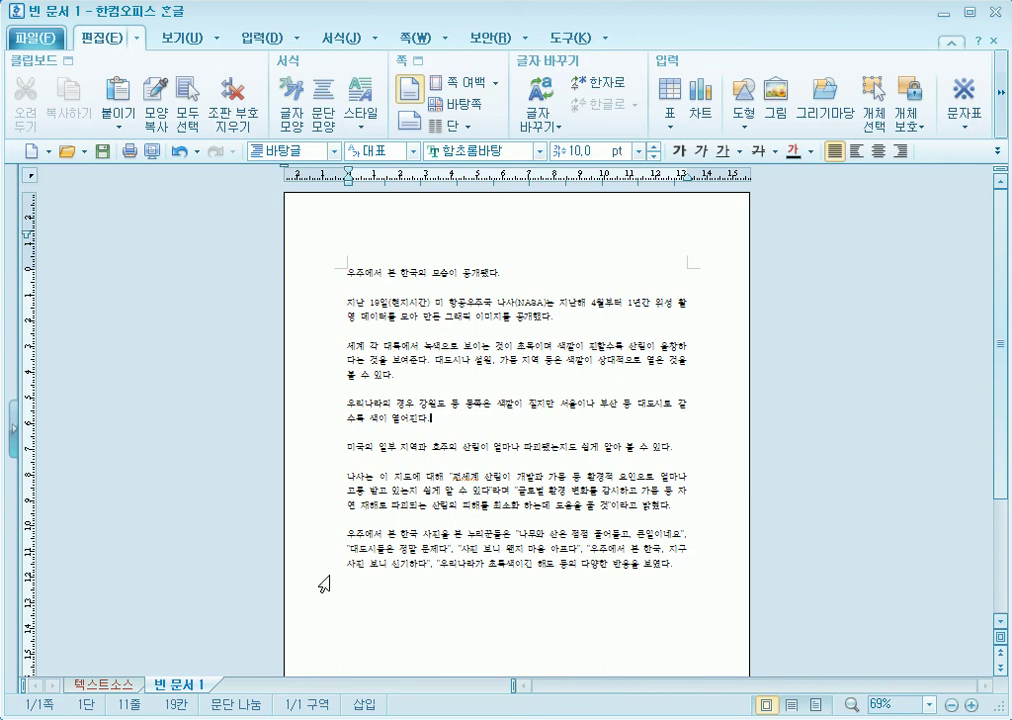
Place the cursor on the blank line above the last paragraph and choose A4(국배판) [210 x 297 mm] in the page setup.
left_click(351, 519)
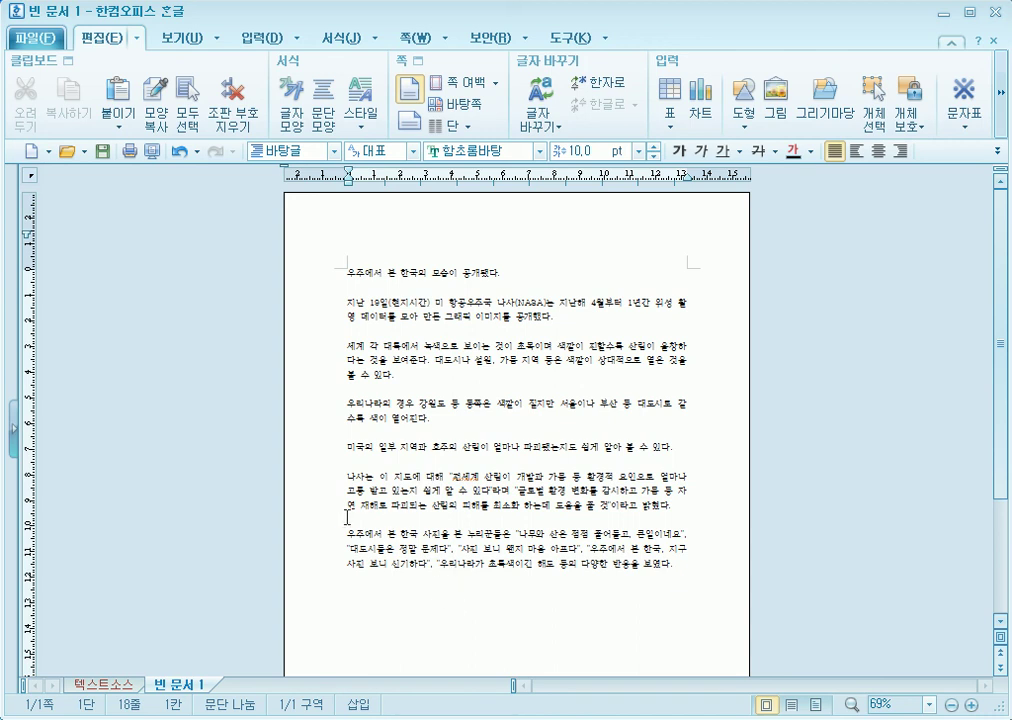
left_click(46, 46)
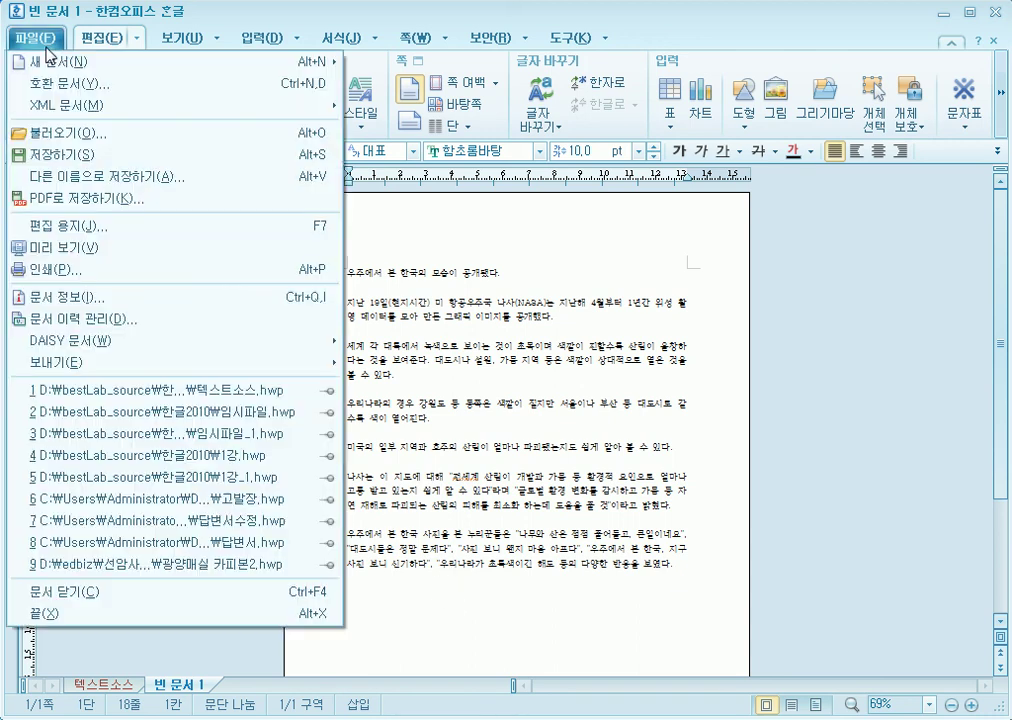
left_click(122, 225)
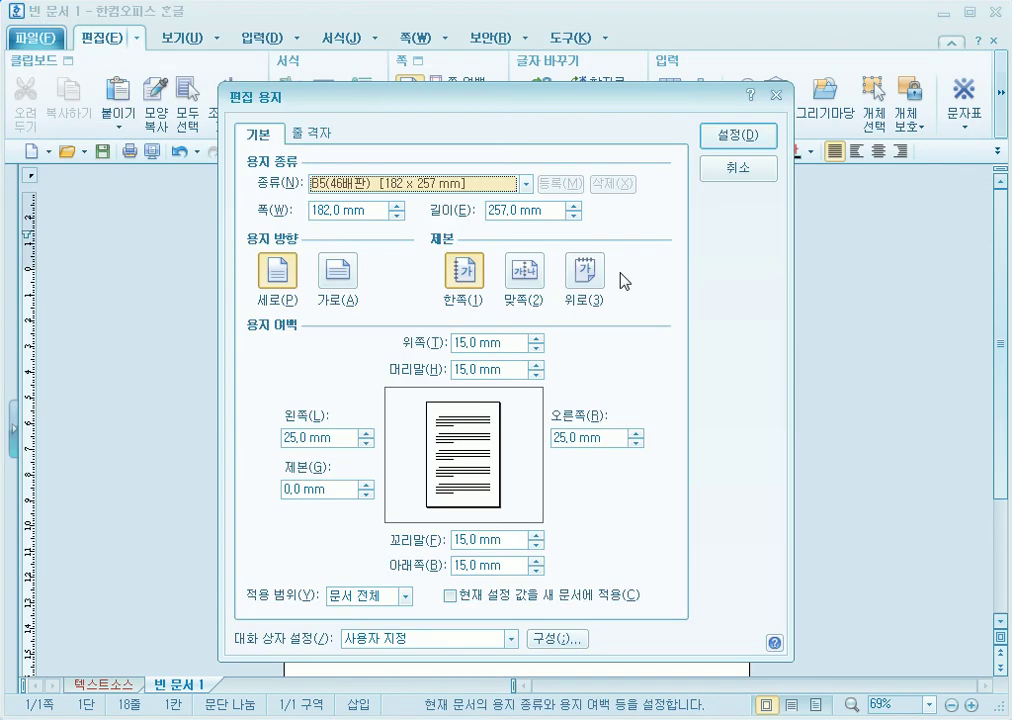
left_click(350, 185)
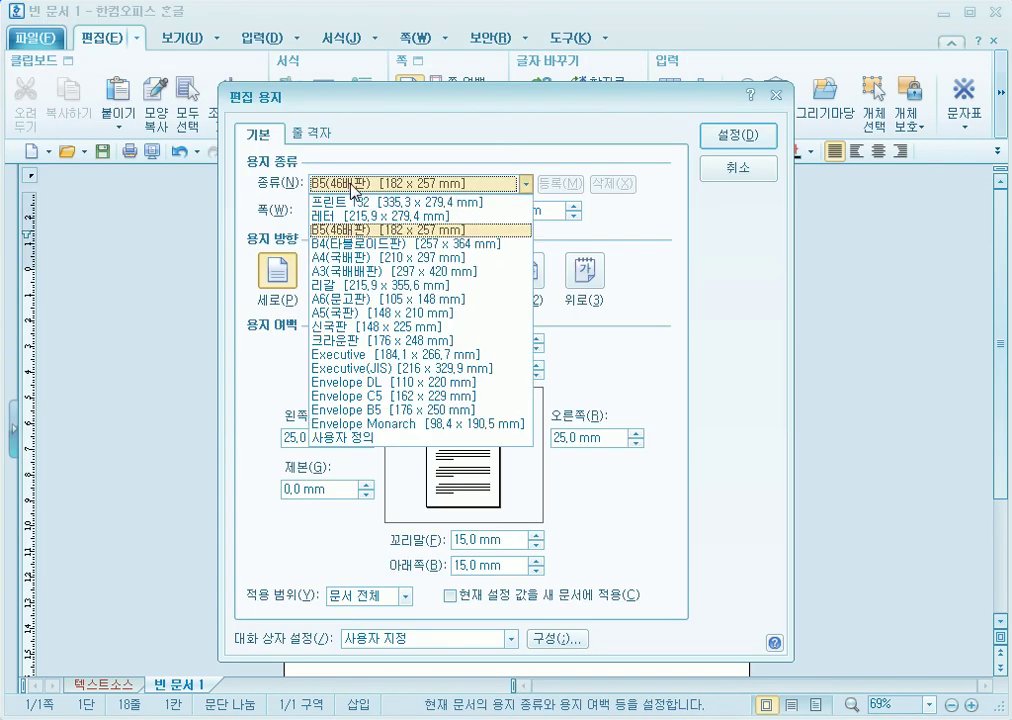
left_click(320, 258)
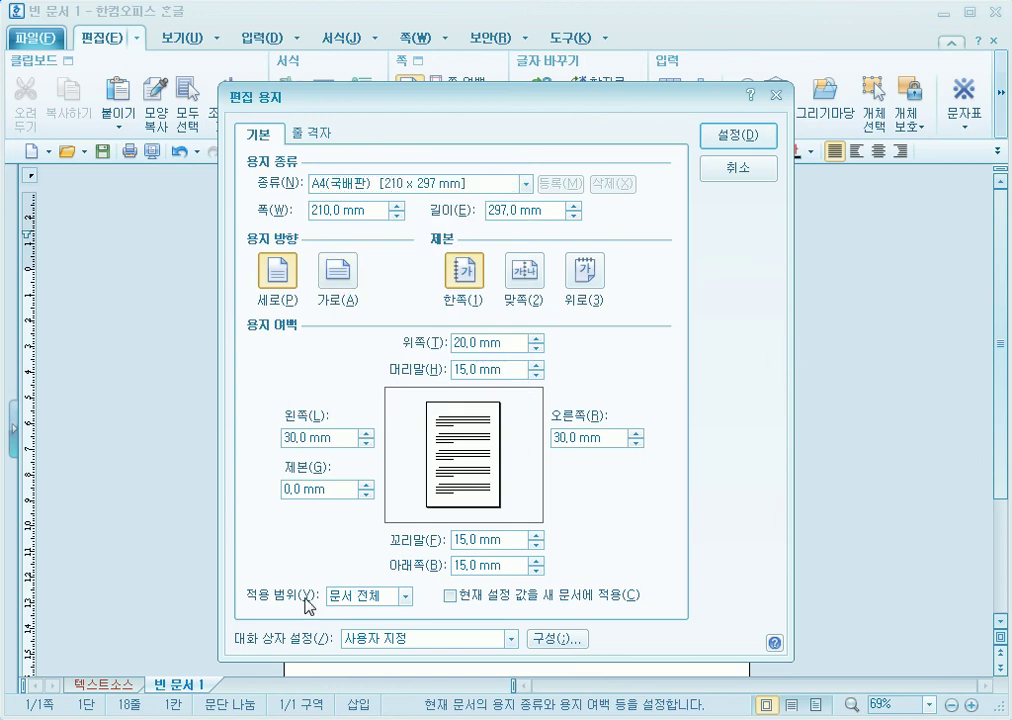
Set the 적용 범위 to 새 구역으로 and the orientation to 가로, and apply the page setup to 빈 문서 1.
left_click_drag(326, 583, 407, 612)
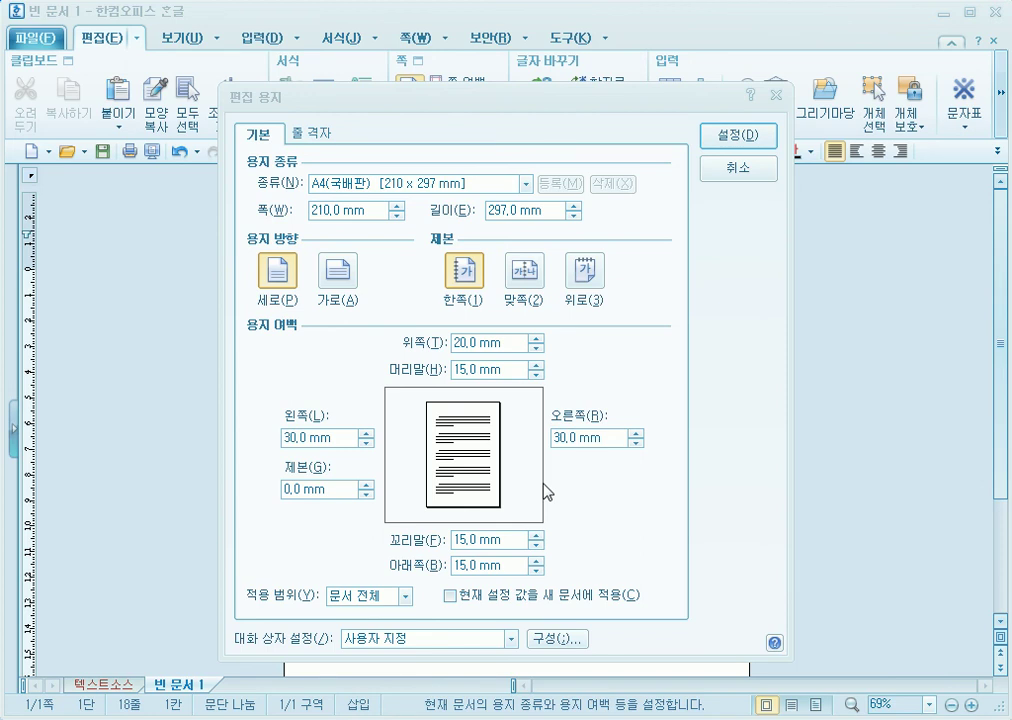
left_click(405, 596)
left_click(389, 629)
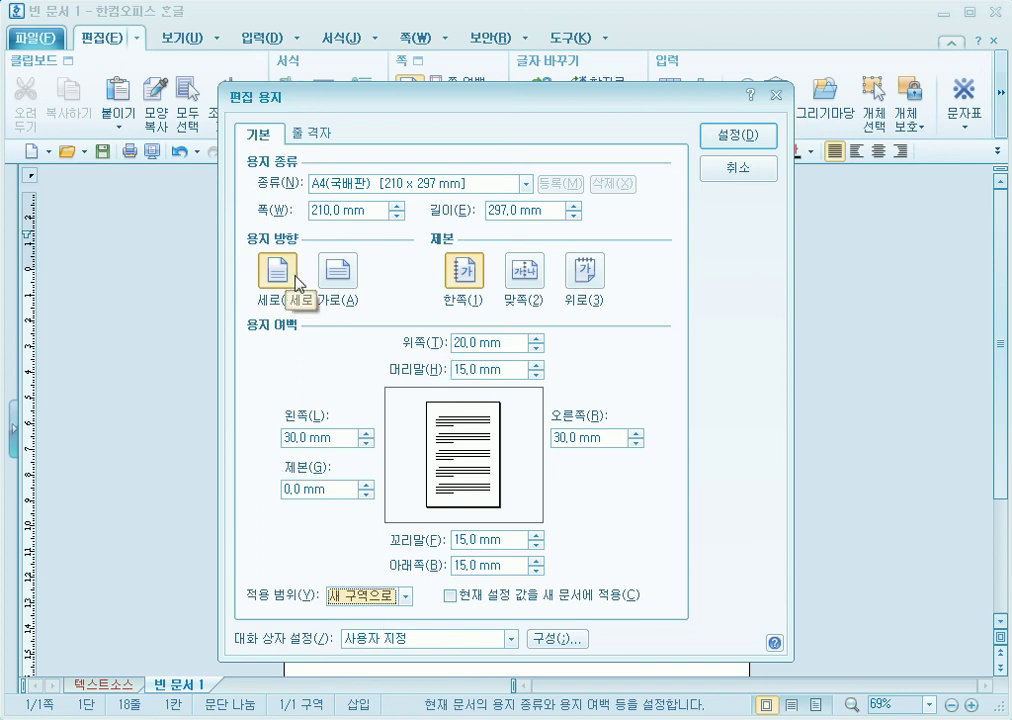
left_click(335, 272)
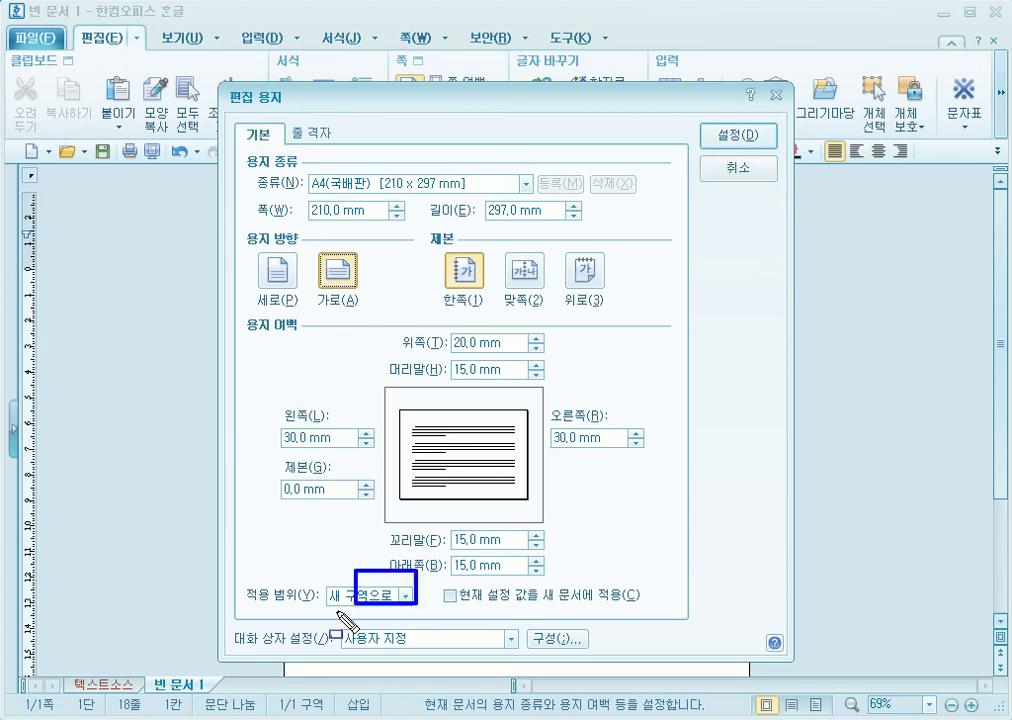
left_click(738, 134)
Compare the portrait first page with the landscape new section holding the last paragraph.
left_click(601, 398)
scroll(600, 402, "up", 3)
scroll(590, 410, "up", 3)
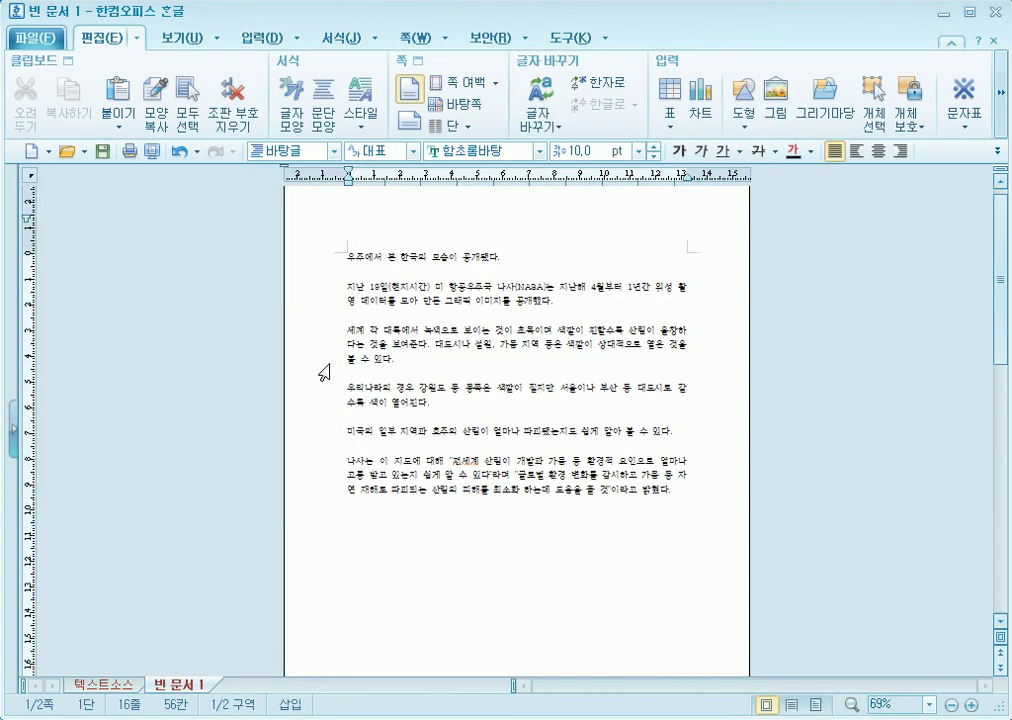
scroll(552, 428, "down", 5)
scroll(549, 432, "down", 5)
left_click(696, 555)
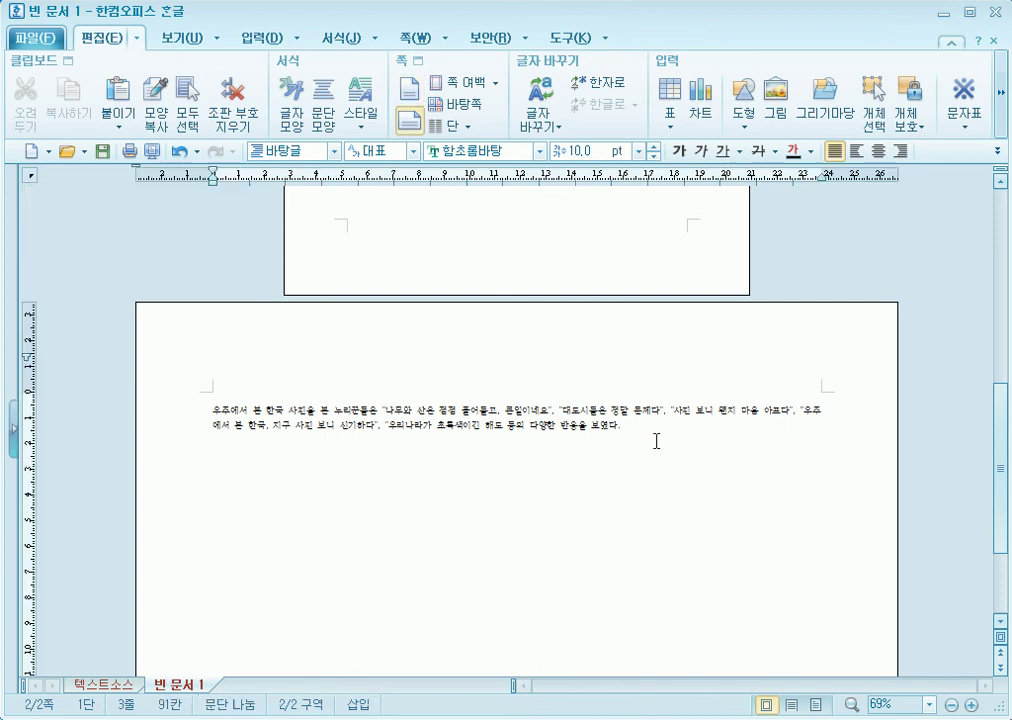
scroll(694, 558, "up", 1)
left_click(214, 536)
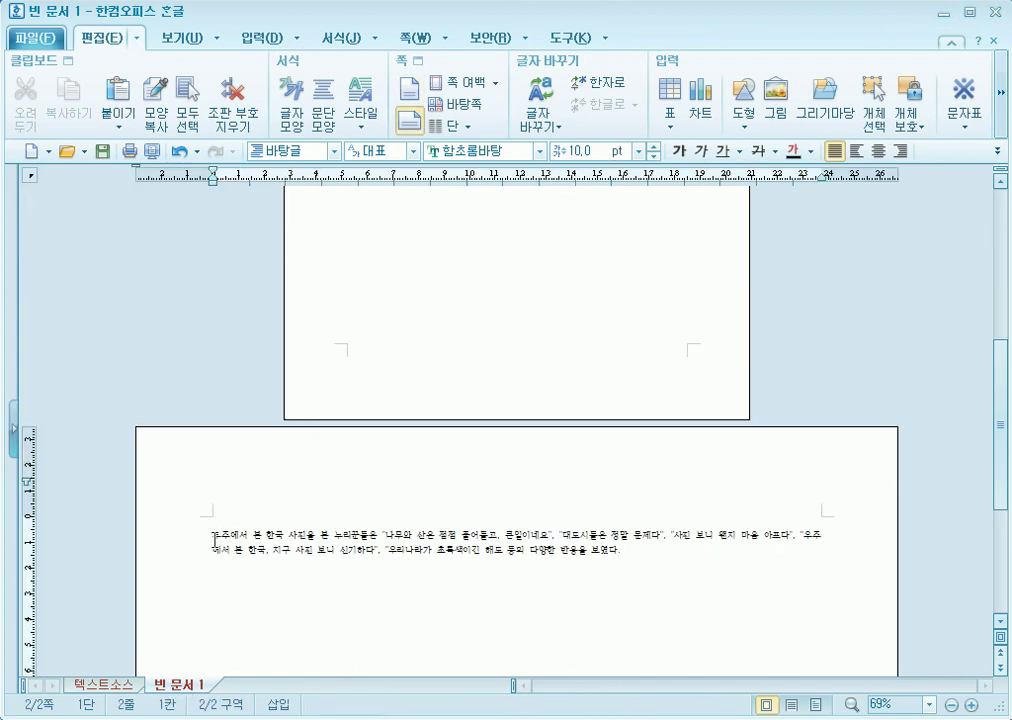
scroll(744, 565, "down", 3)
scroll(739, 580, "down", 1)
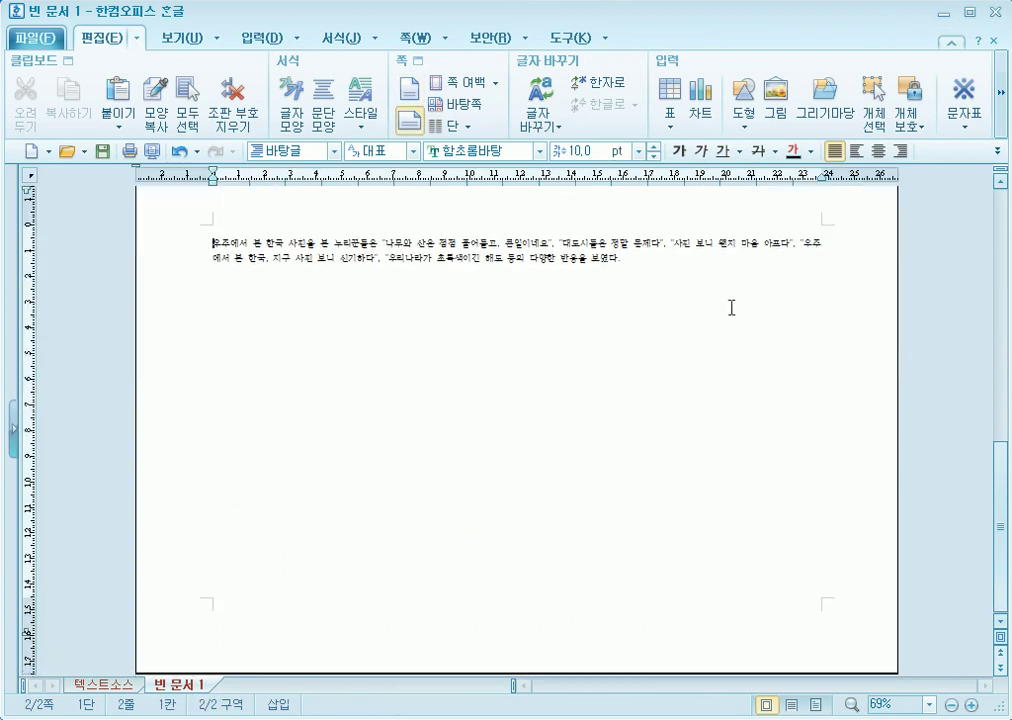
Add an empty line after the last paragraph of the landscape section and open the page setup.
key("ctrl+End")
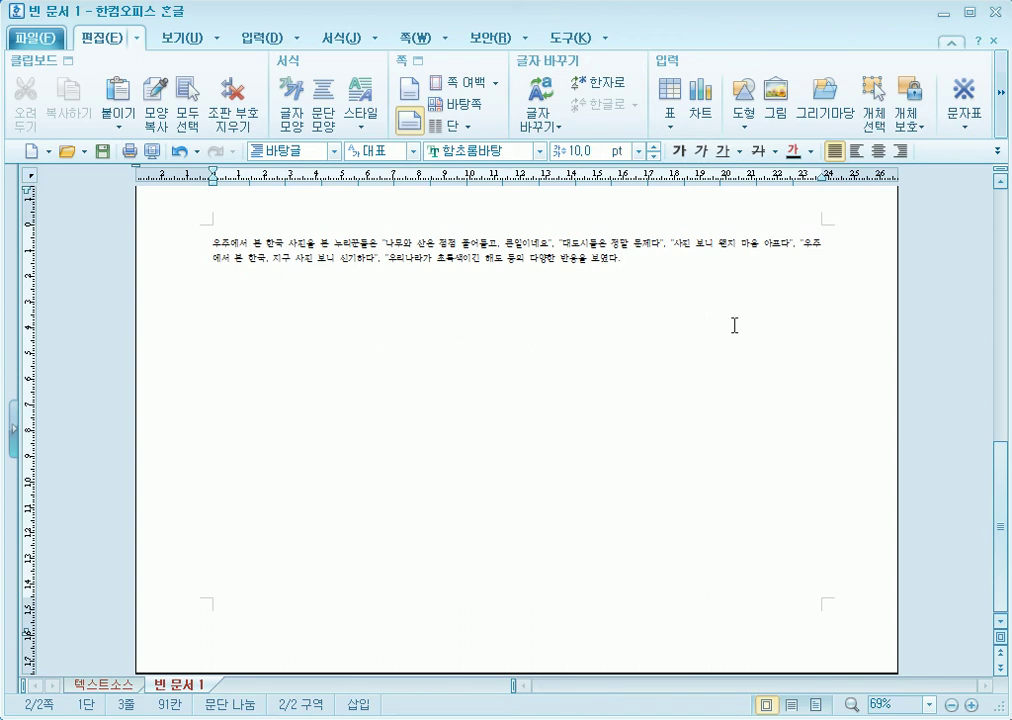
key("Return")
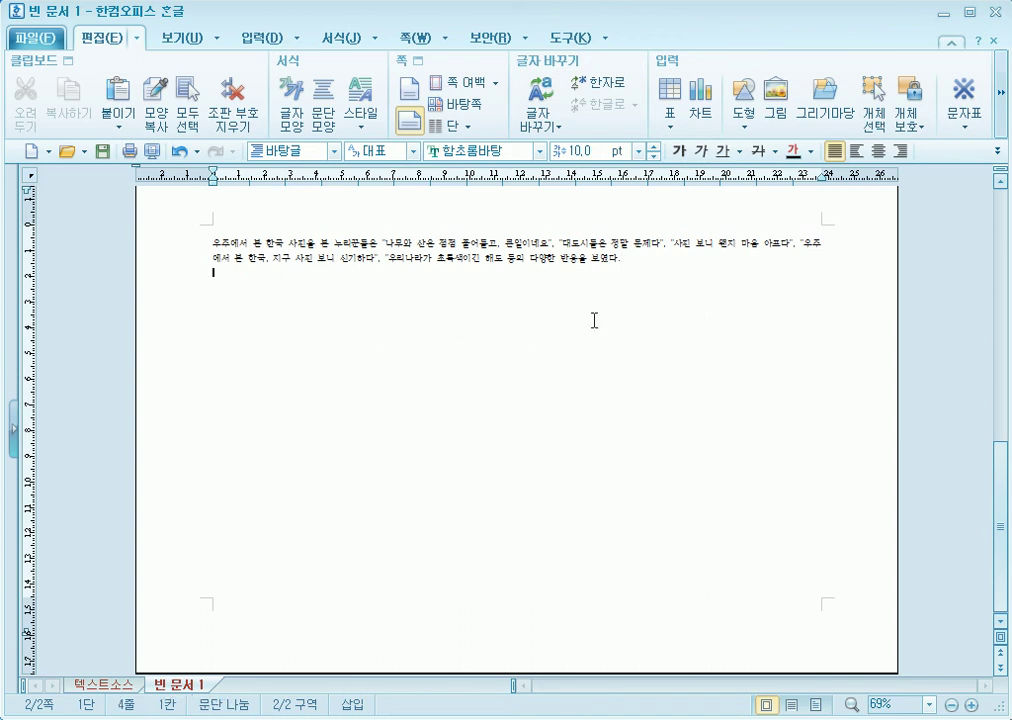
left_click(48, 41)
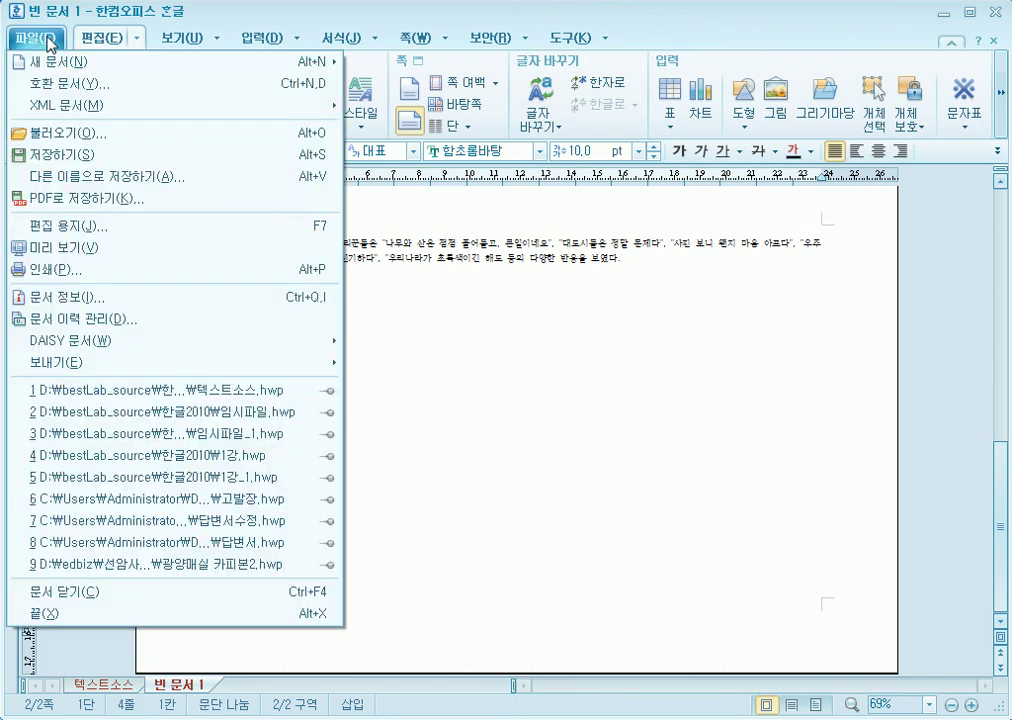
left_click(62, 226)
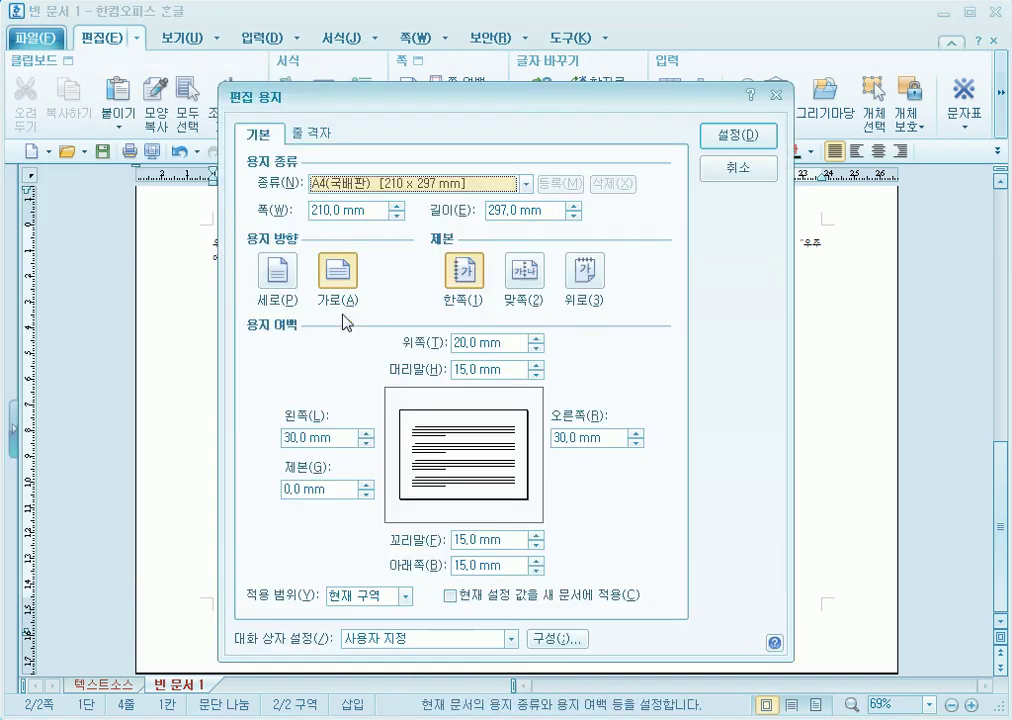
Set the 적용 범위 to 새 구역으로 and the orientation to 세로, and apply the page setup from the empty line.
left_click(368, 596)
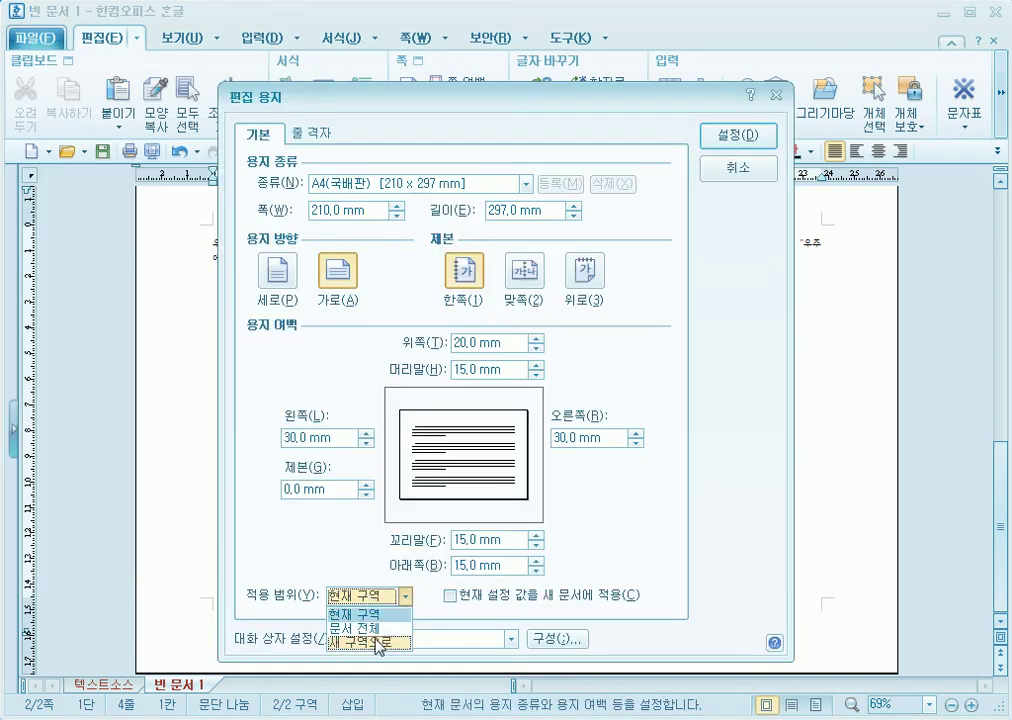
left_click(376, 618)
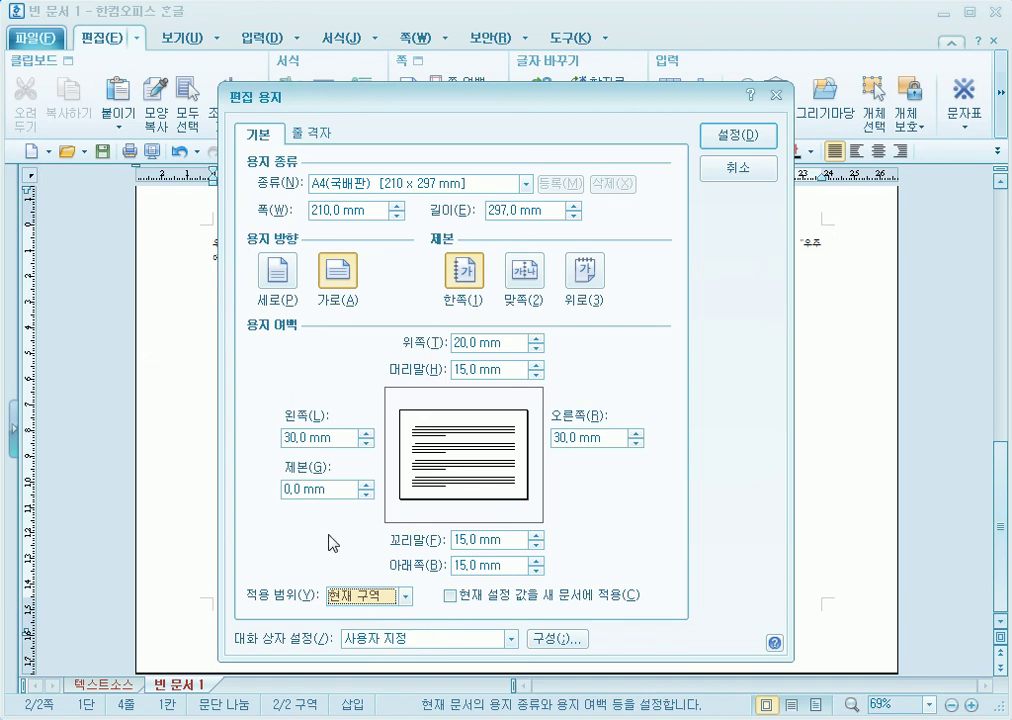
left_click(374, 598)
left_click(362, 639)
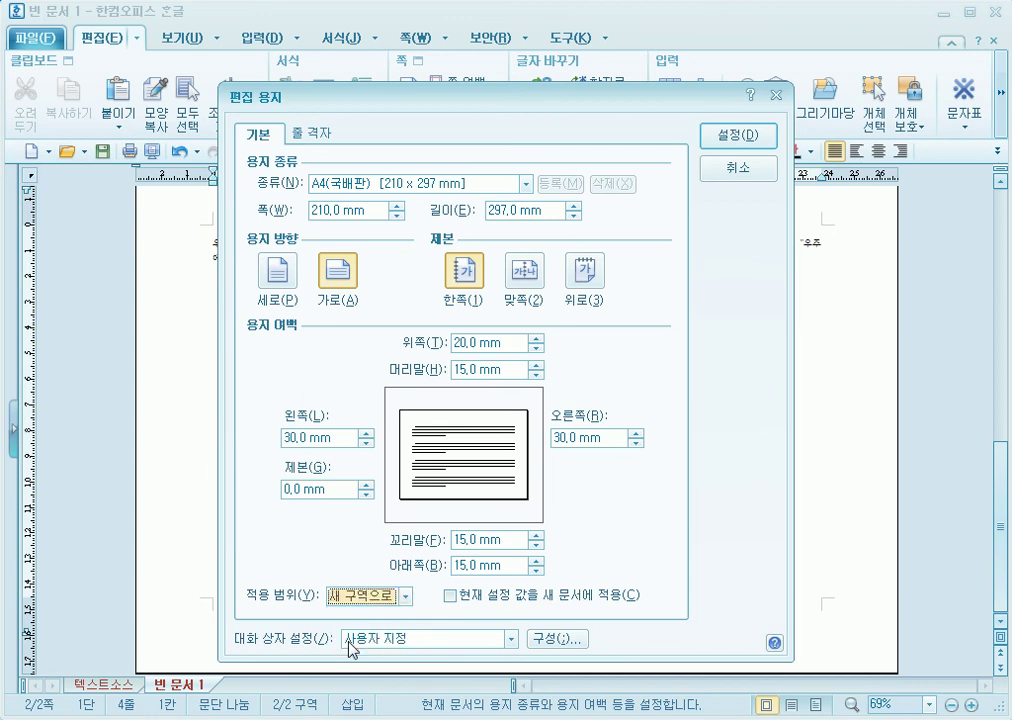
left_click(275, 280)
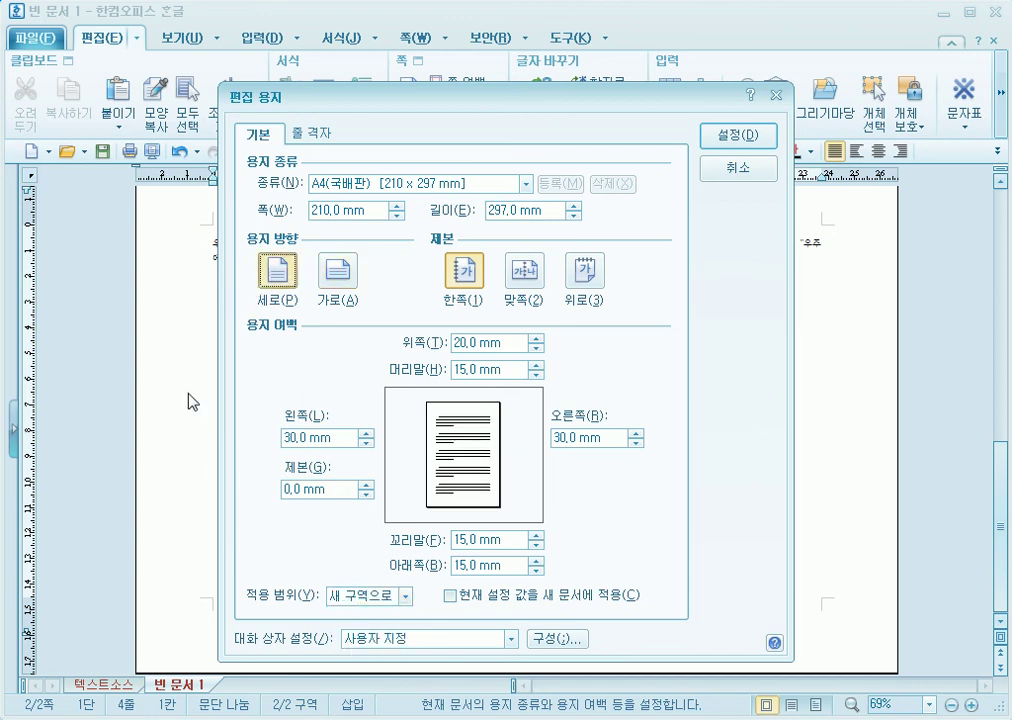
left_click(738, 134)
Compare the landscape second page with the new portrait section on the third page.
scroll(669, 340, "down", 10)
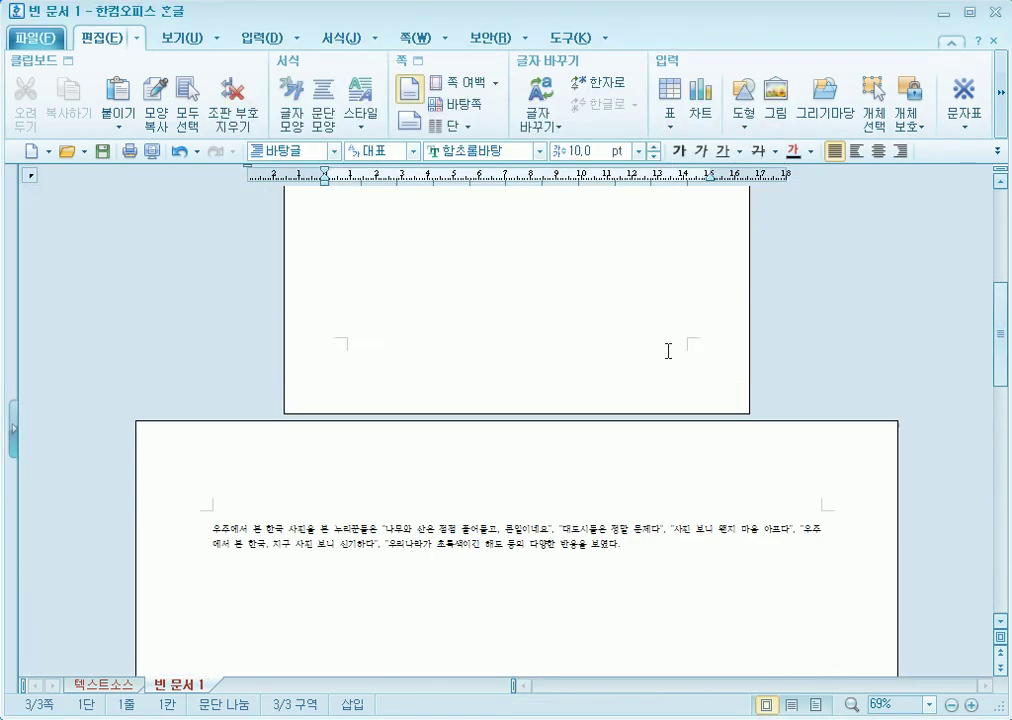
key("Left")
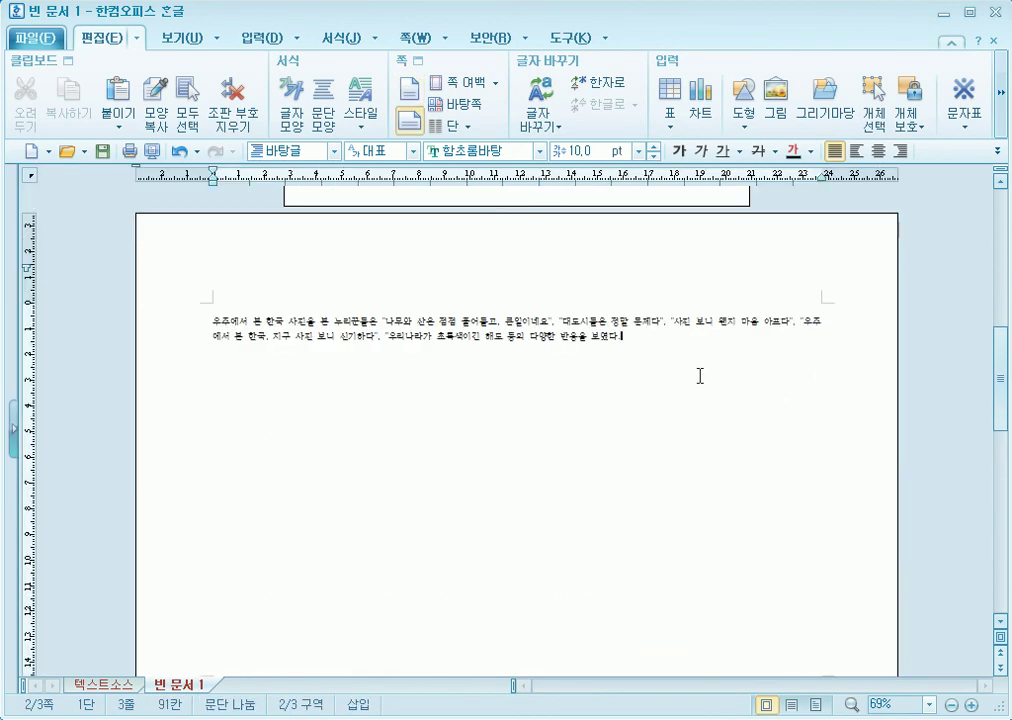
scroll(766, 425, "down", 3)
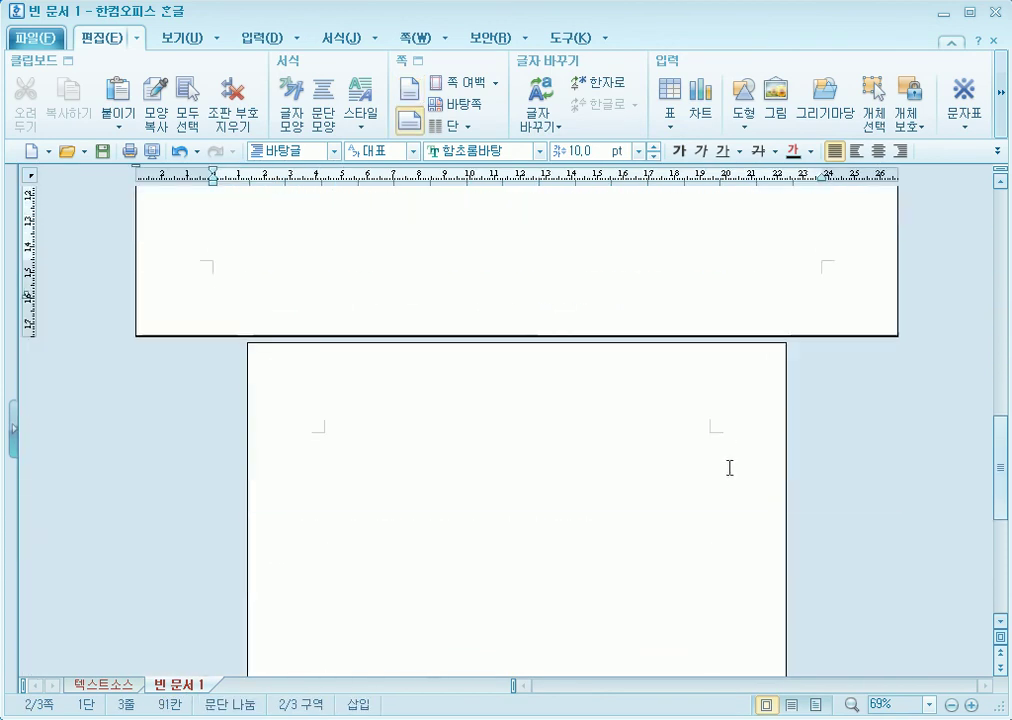
left_click(728, 465)
scroll(728, 463, "down", 3)
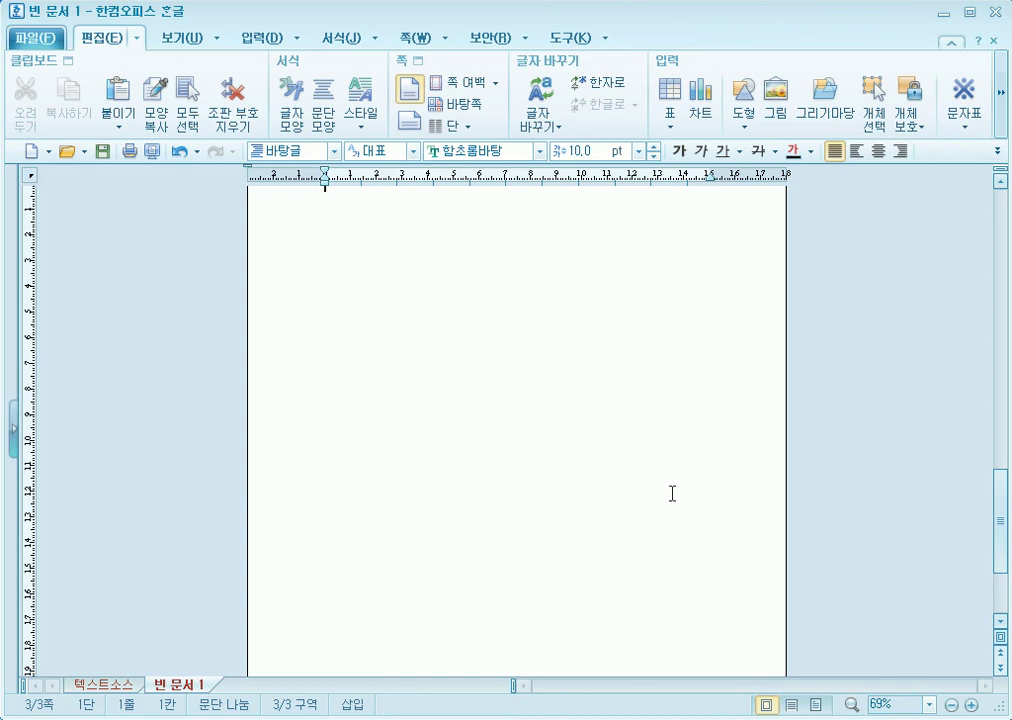
scroll(684, 497, "down", 2)
scroll(682, 496, "up", 5)
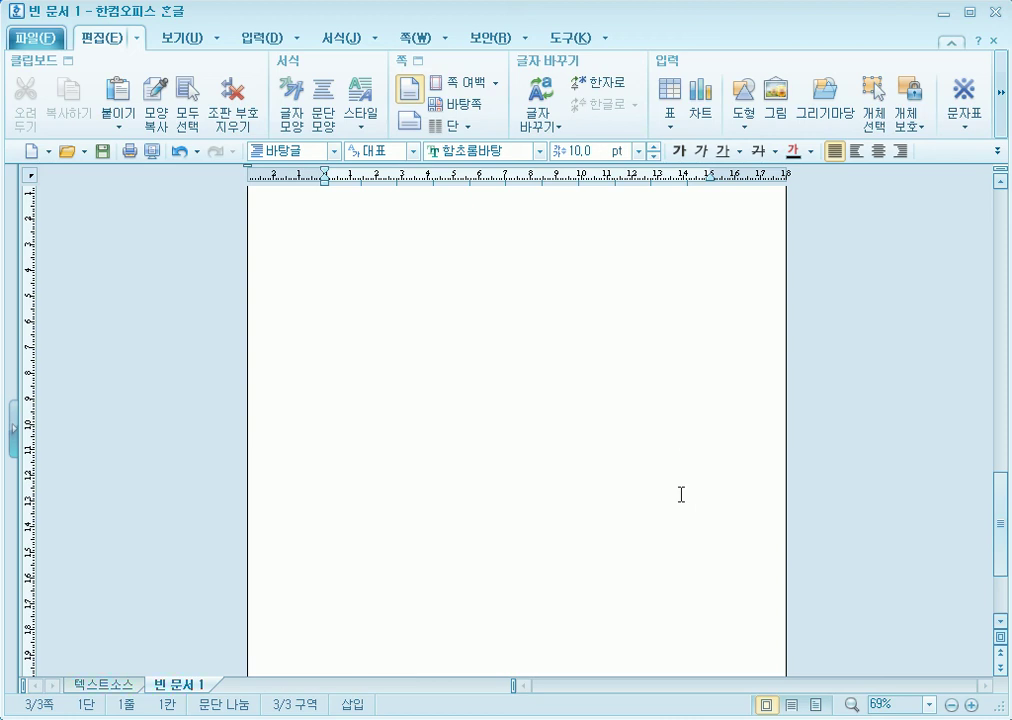
Switch to the 텍스트소스 document and place the cursor at the end of the first page's last paragraph.
left_click(112, 686)
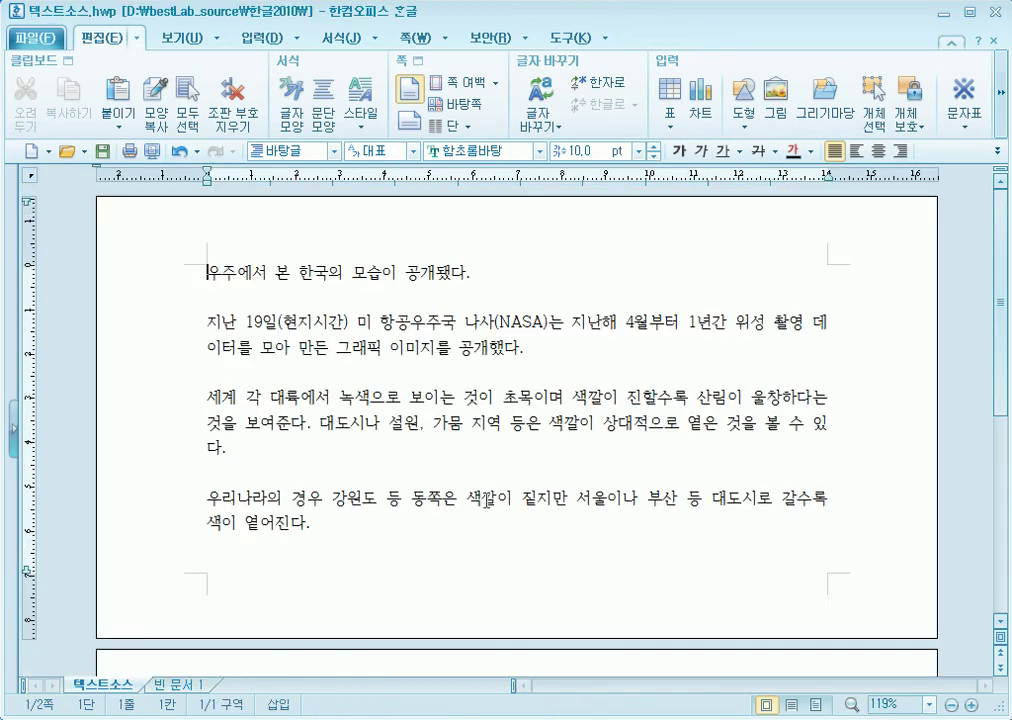
key("ctrl+Page_Down")
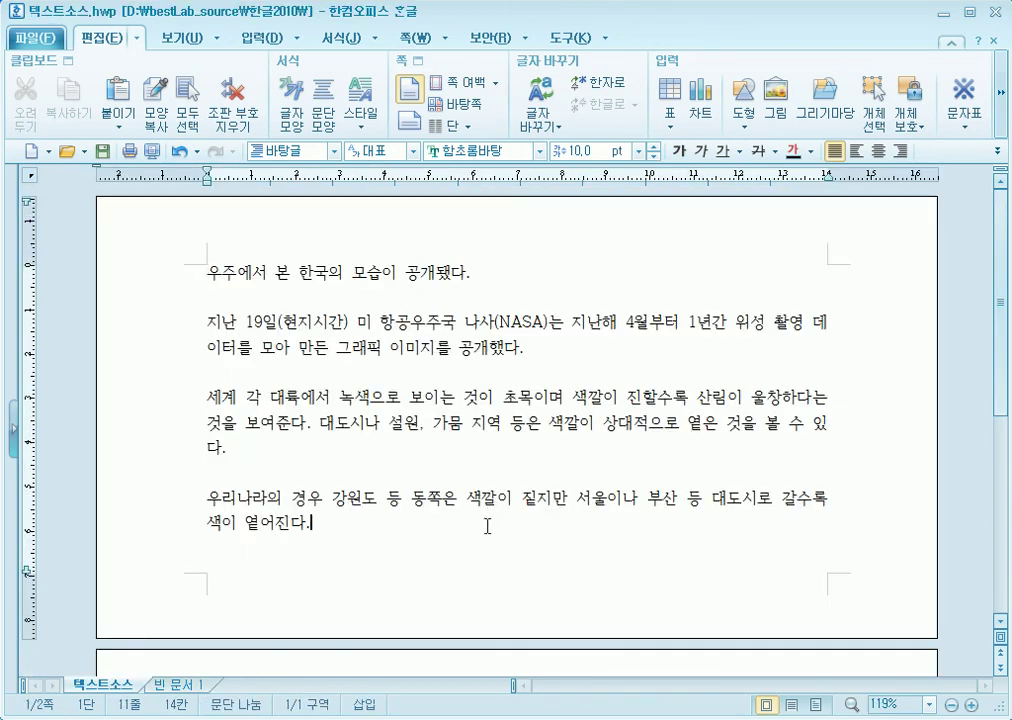